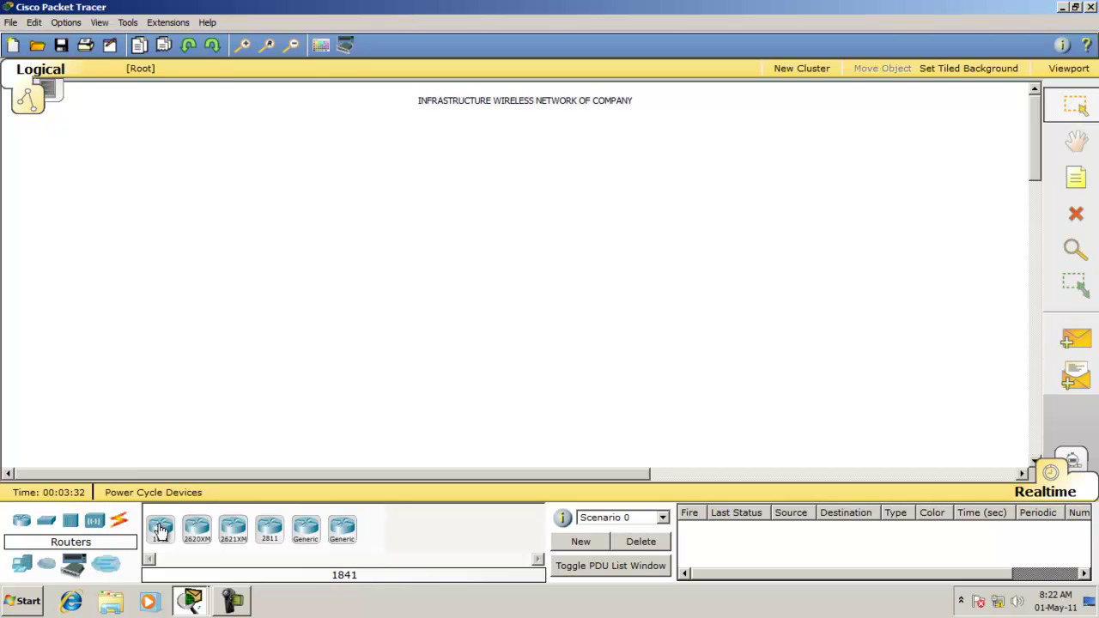
- Place an AccessPoint-PT-N from Wireless Devices on the diagram as Access Point0
left_click(21, 563)
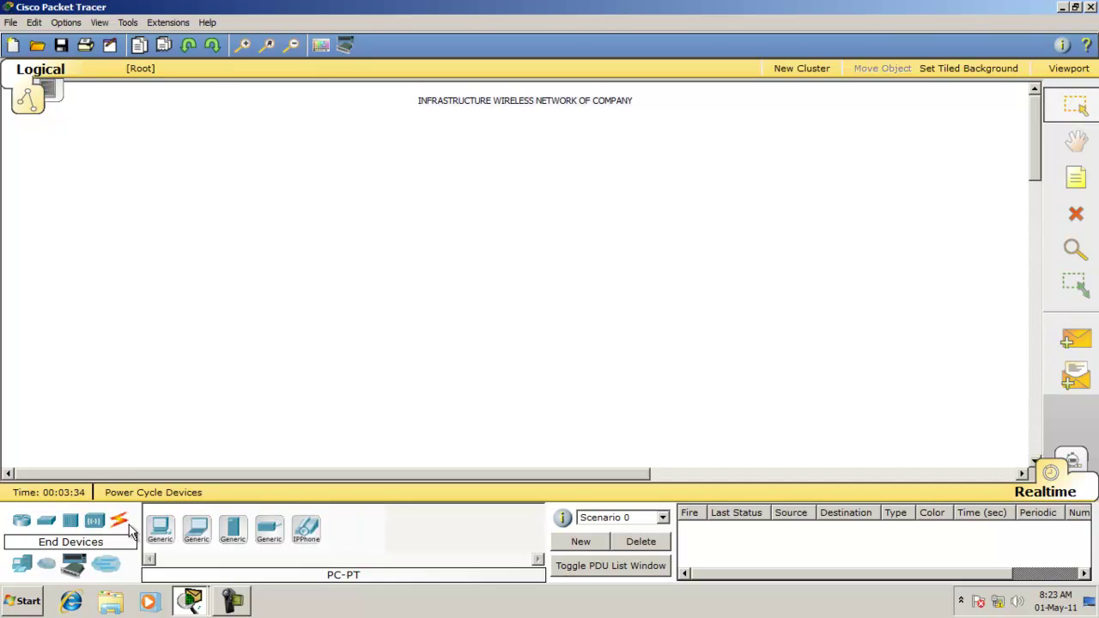
left_click(93, 521)
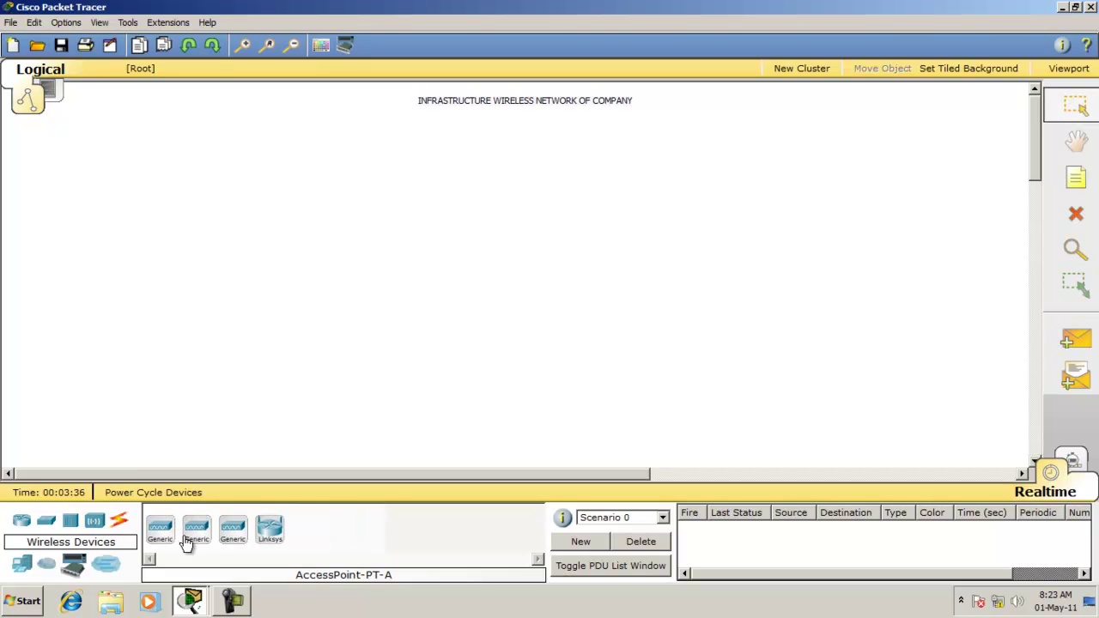
left_click(232, 530)
left_click(387, 264)
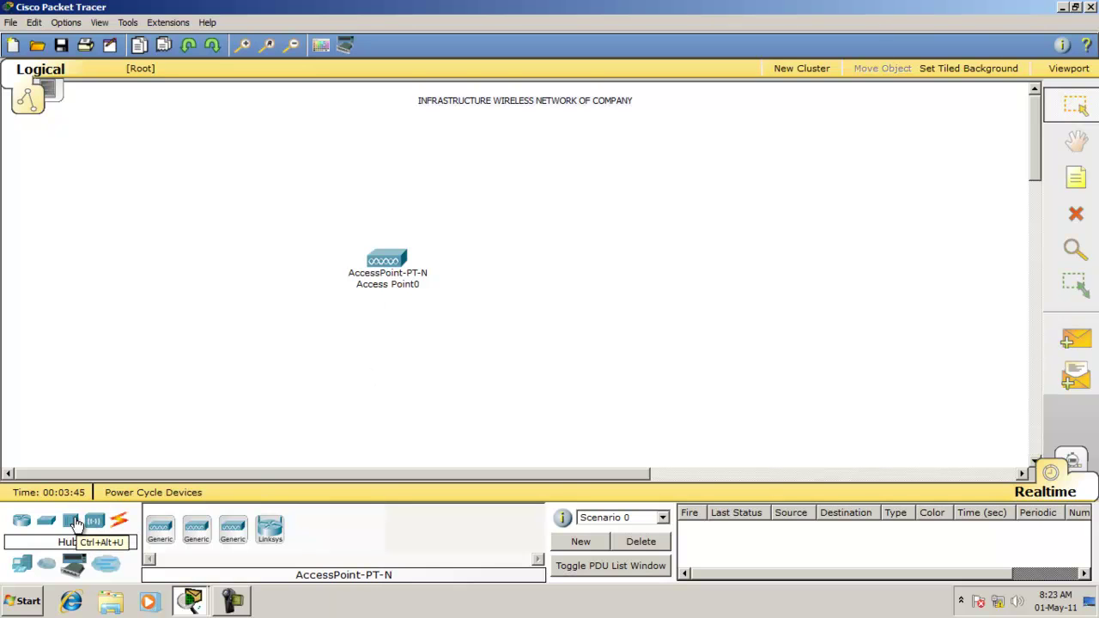
- Add a 2960 switch (Switch0) to the right of Access Point0
left_click(46, 520)
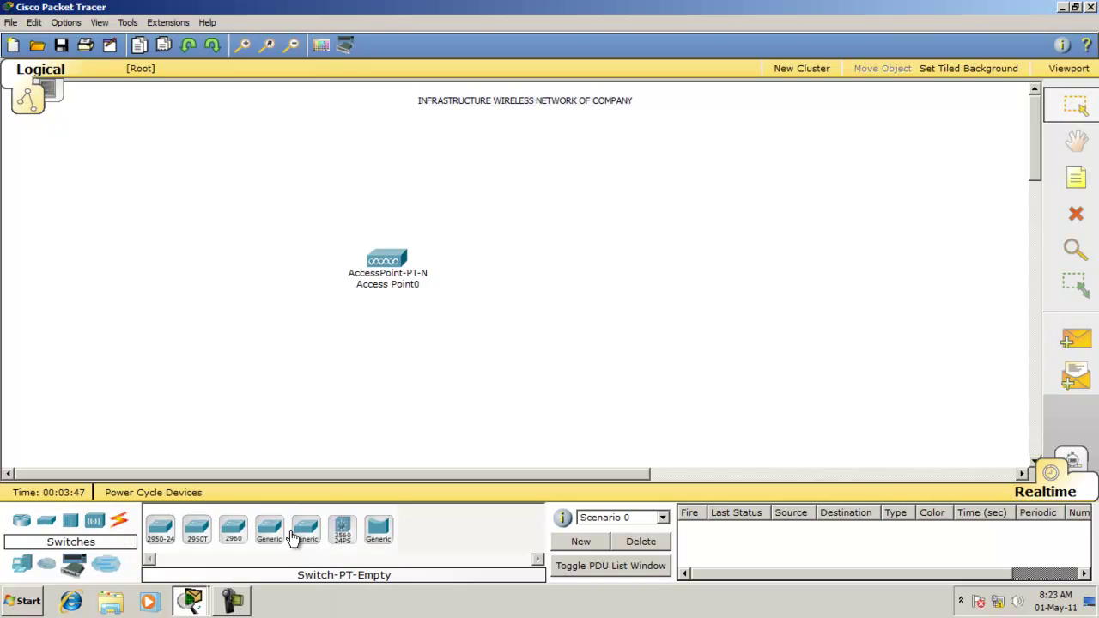
left_click(232, 528)
left_click(551, 271)
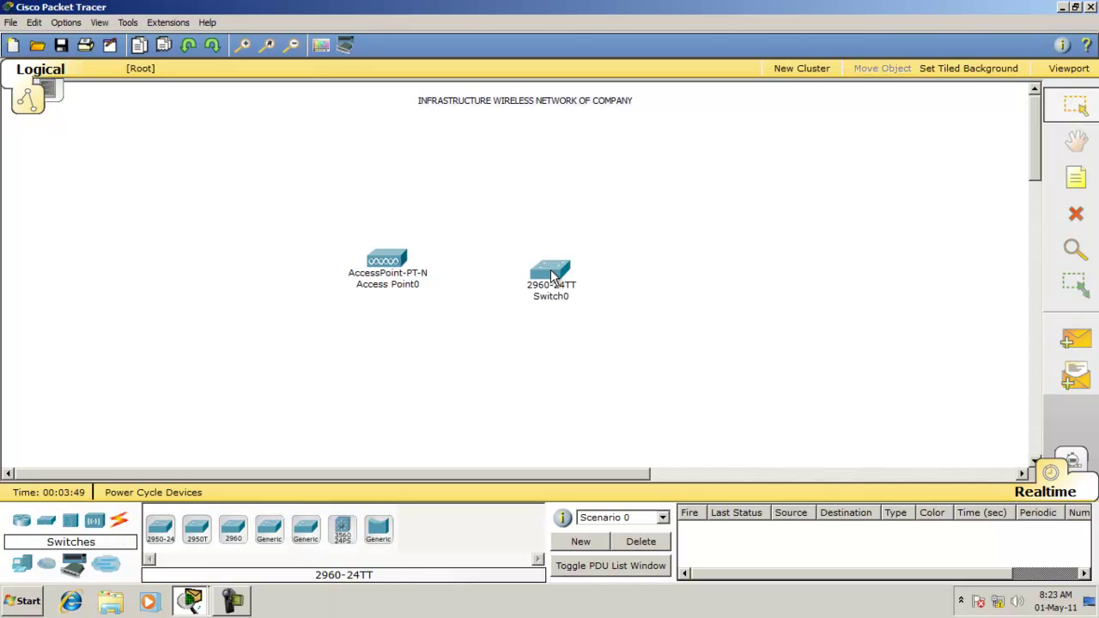
left_click_drag(552, 274, 569, 255)
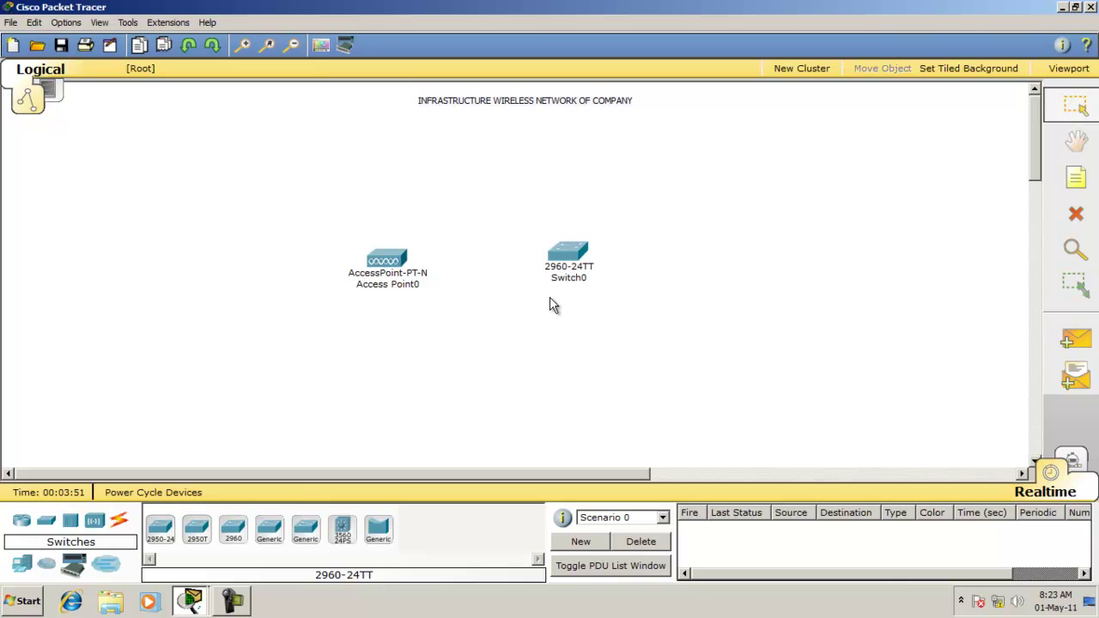
- Place three generic PCs, PC0, PC1 and PC2, in a column on the right
left_click(21, 563)
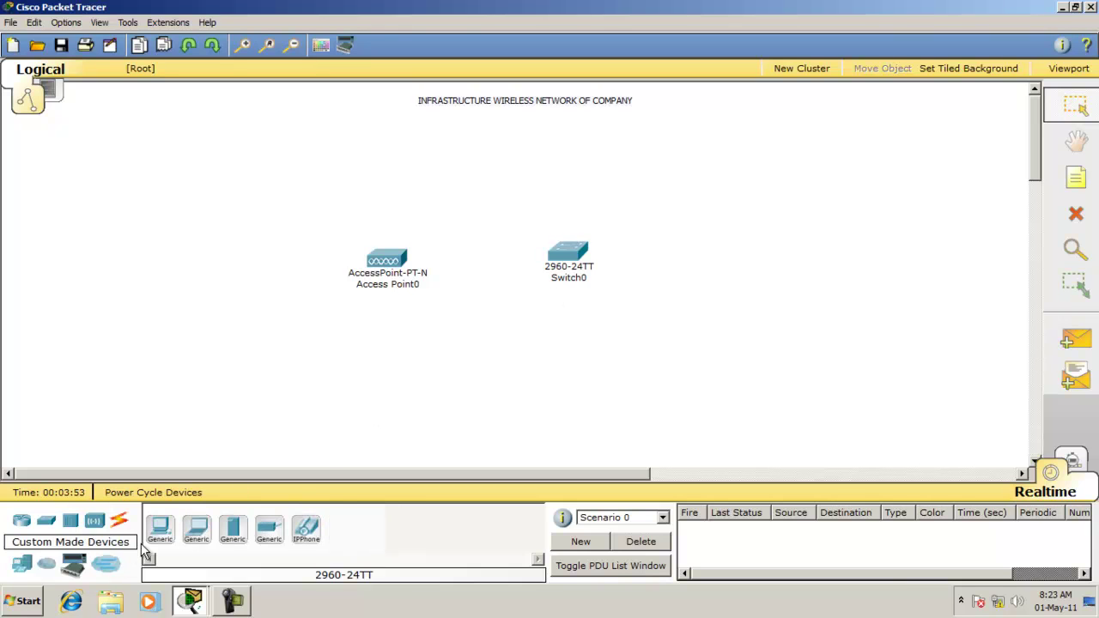
left_click(159, 528)
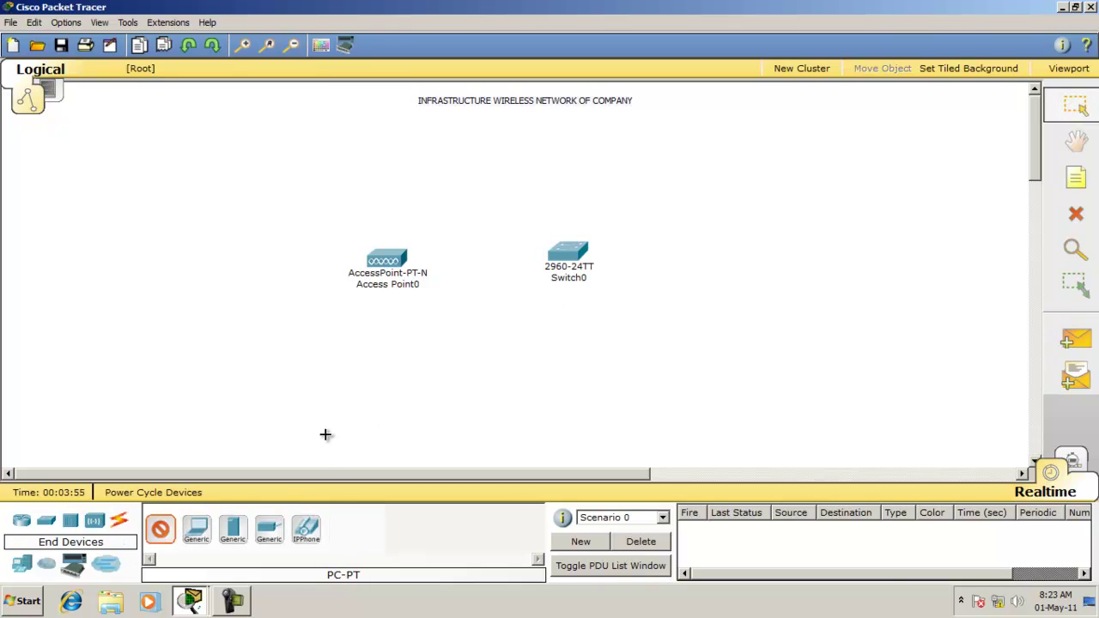
left_click(757, 152)
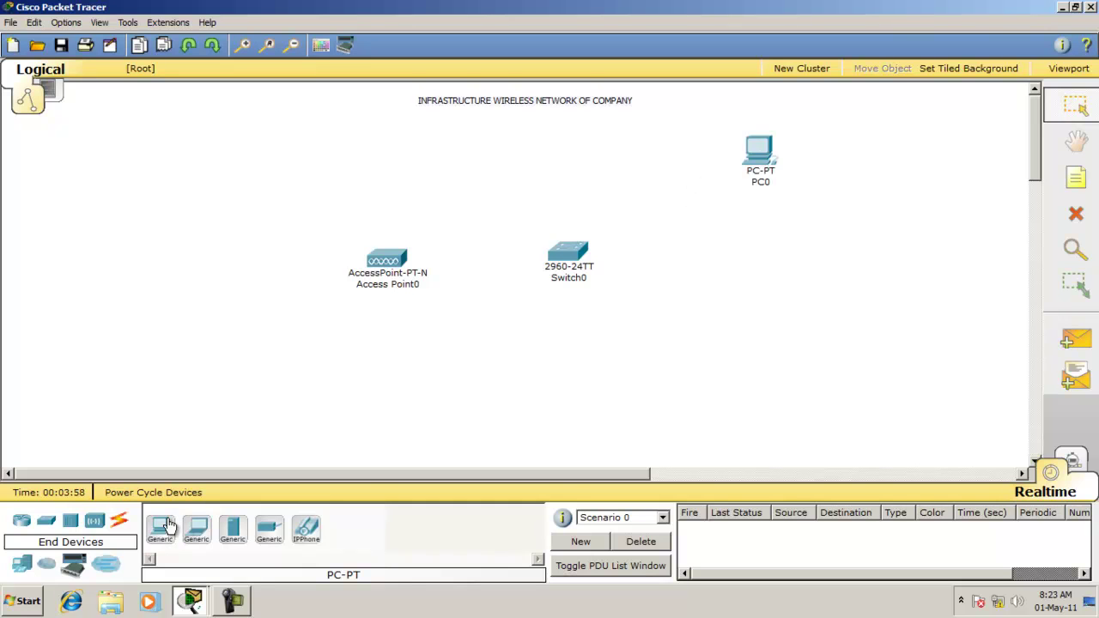
left_click(169, 525)
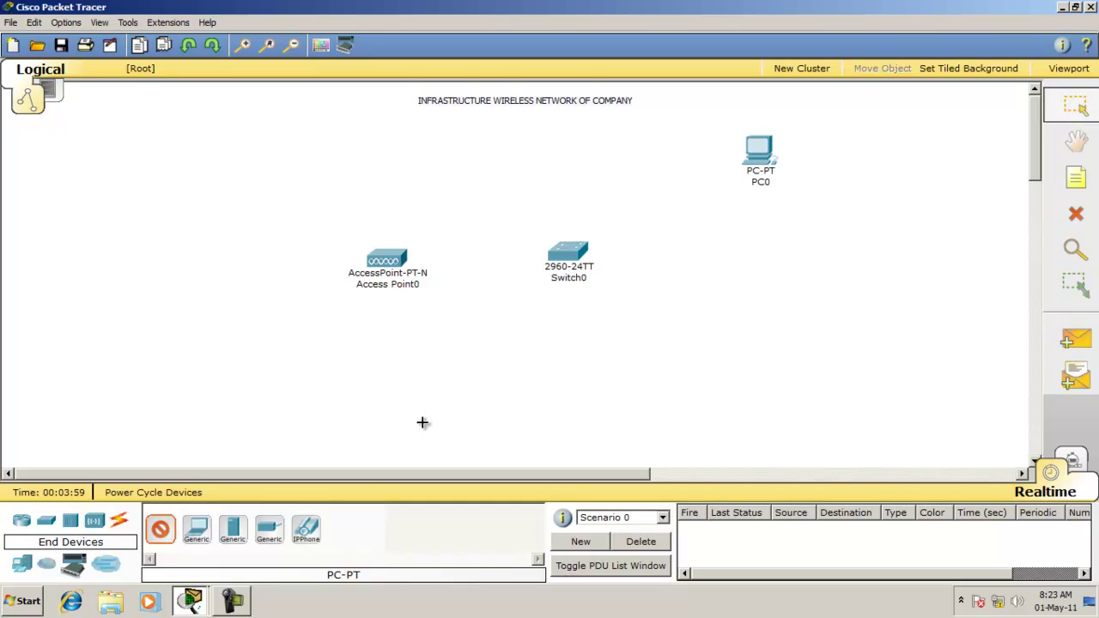
left_click(778, 256)
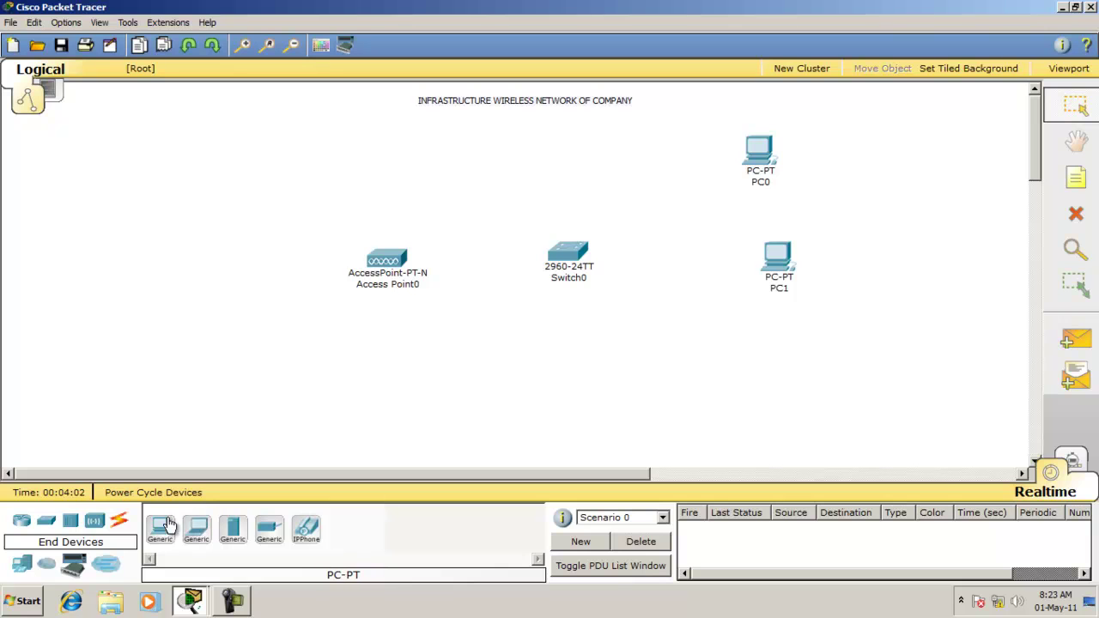
left_click(169, 526)
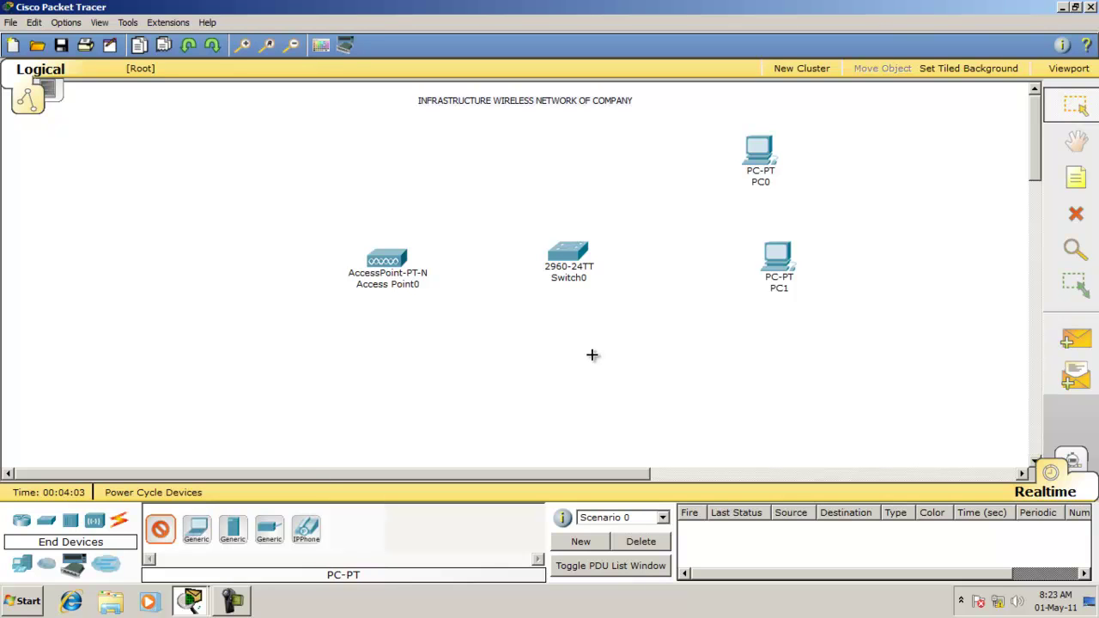
left_click(782, 345)
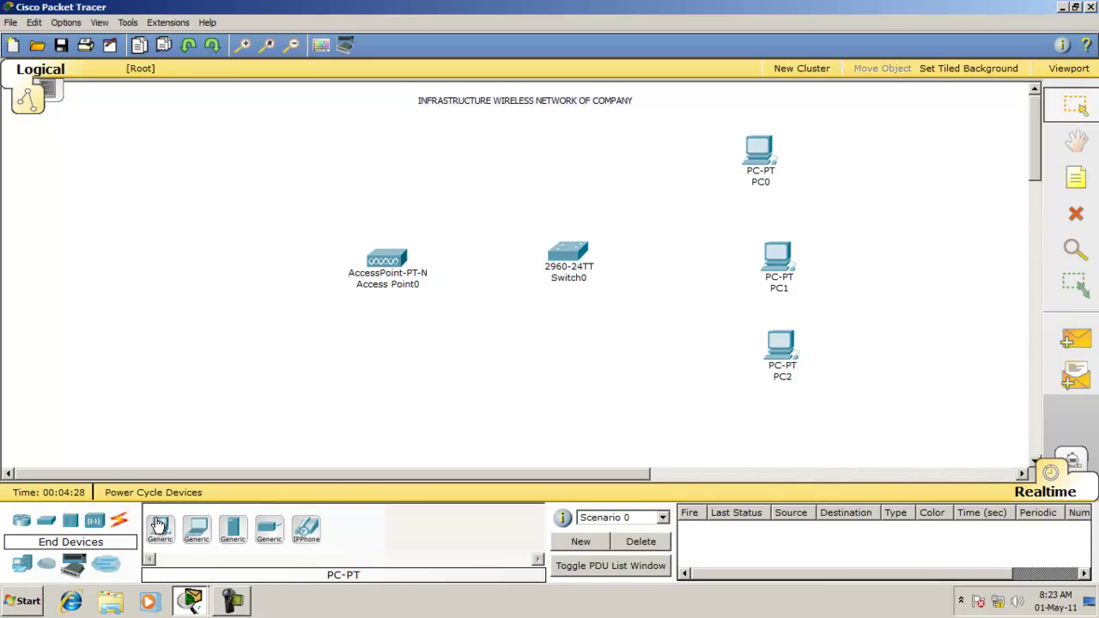
- Add Server0 below PC2 and align PC1 and PC2 into the column
left_click(225, 527)
left_click(761, 422)
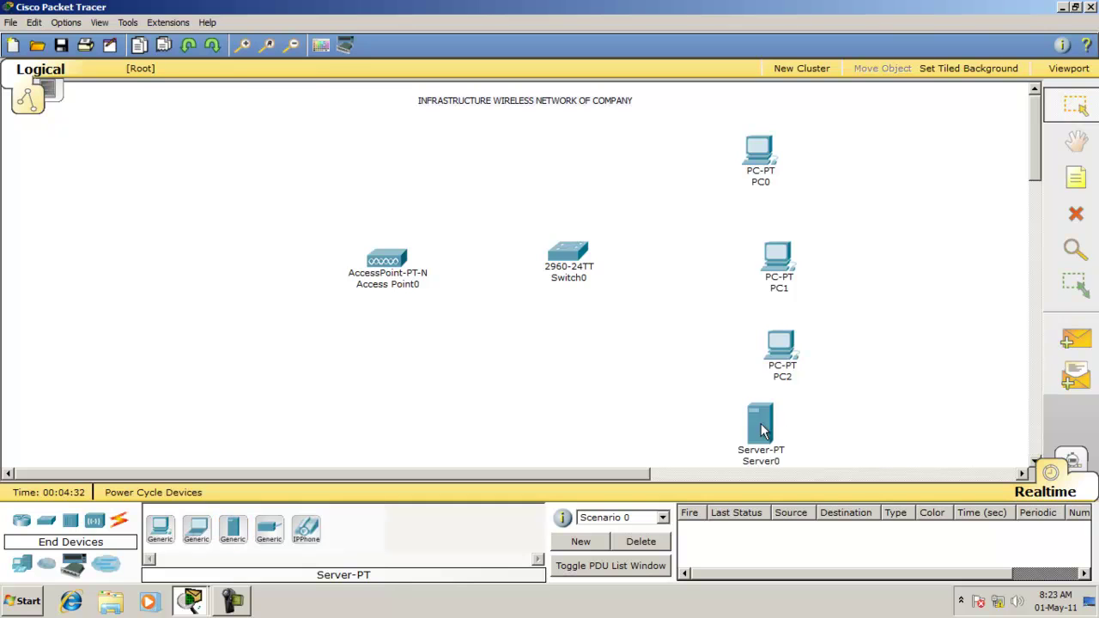
left_click_drag(777, 343, 751, 321)
left_click_drag(770, 283, 745, 225)
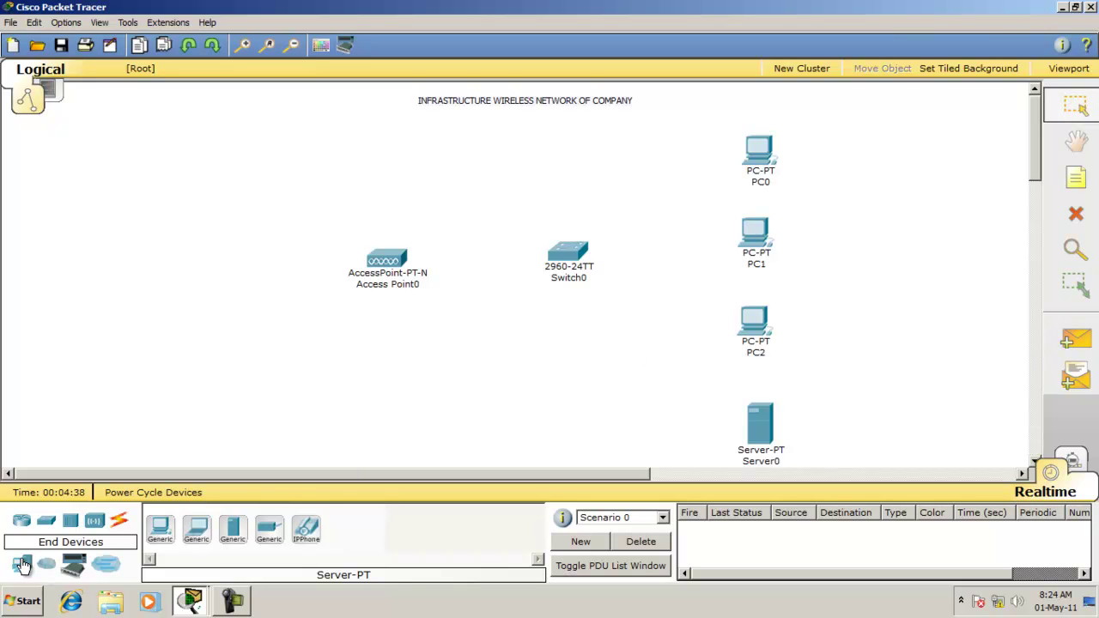
- Place Laptop0, Laptop1 and Laptop2 down the left side and nudge Laptop1 and Switch0
left_click(197, 528)
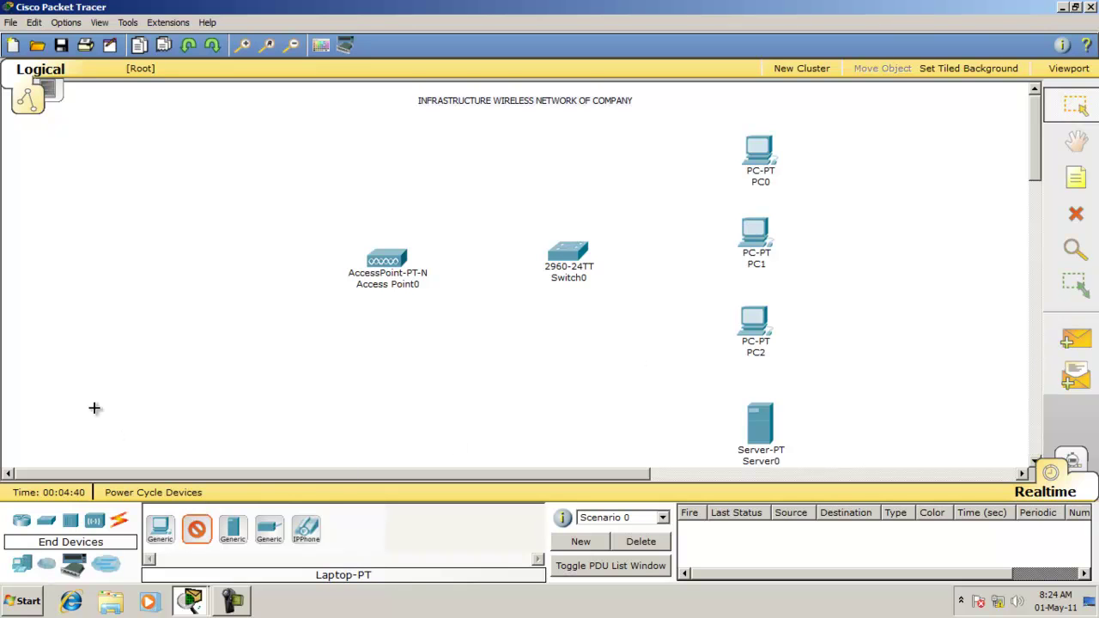
left_click(112, 148)
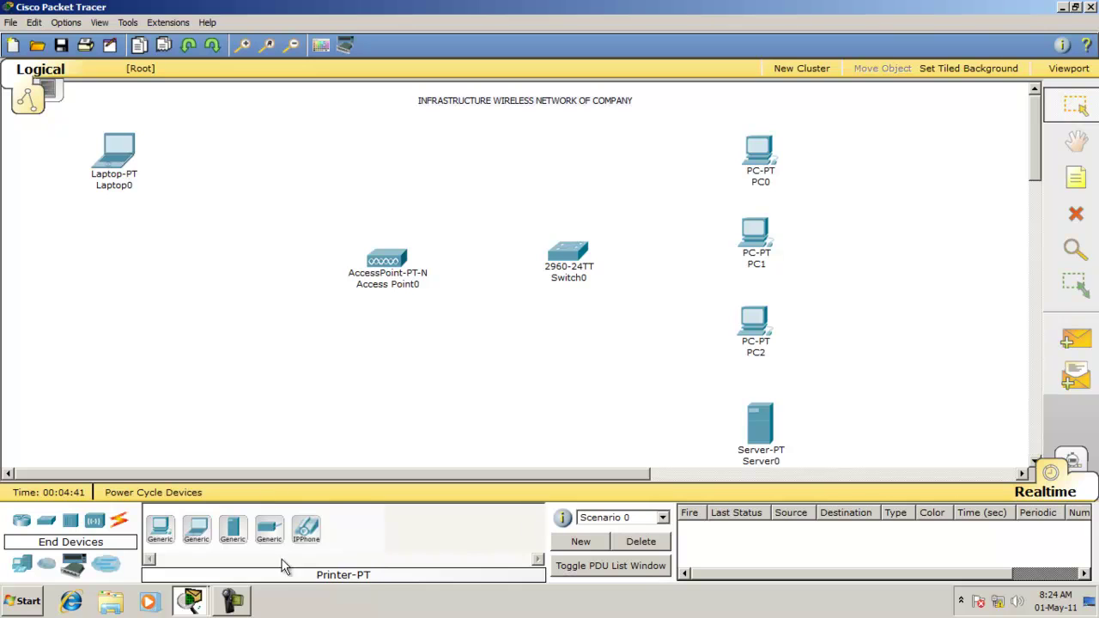
left_click(194, 532)
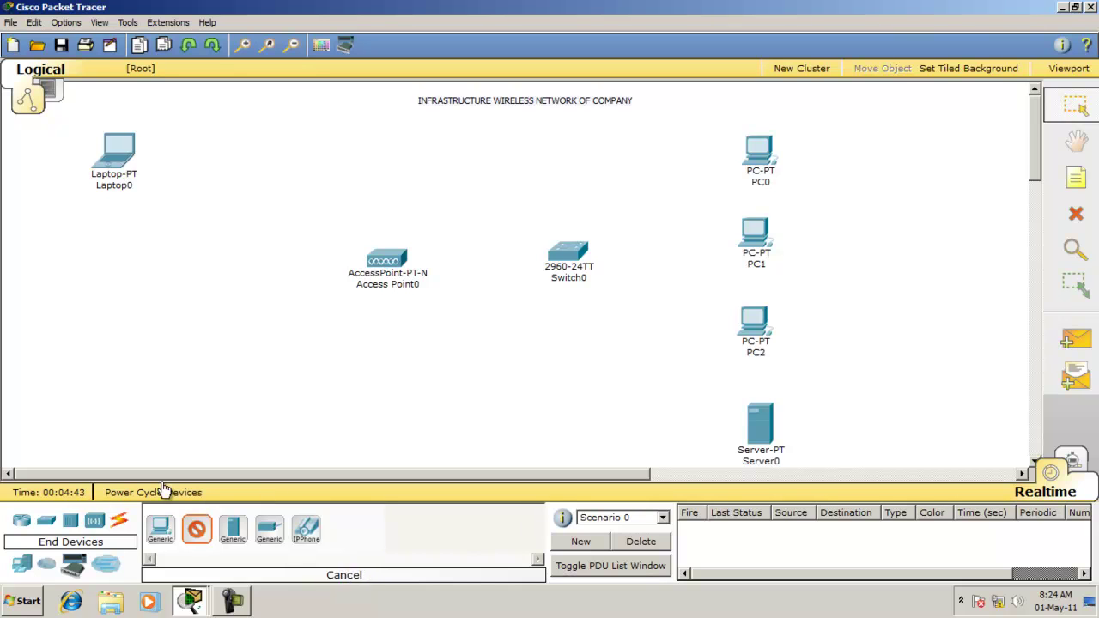
left_click(90, 272)
left_click(191, 519)
left_click(91, 380)
left_click_drag(91, 277, 98, 266)
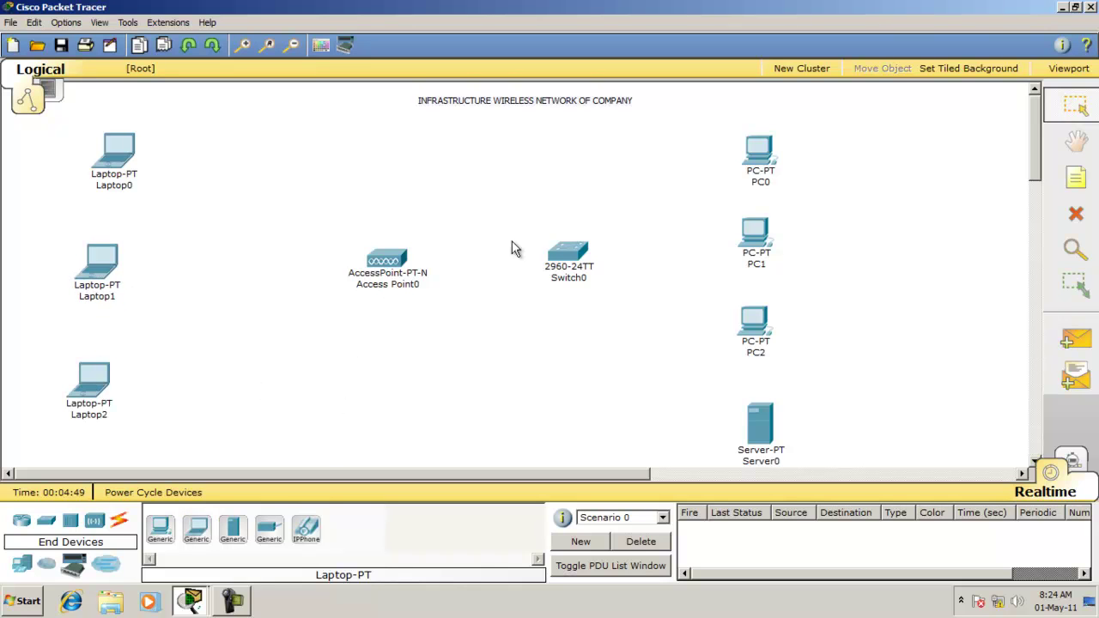
left_click_drag(567, 251, 566, 258)
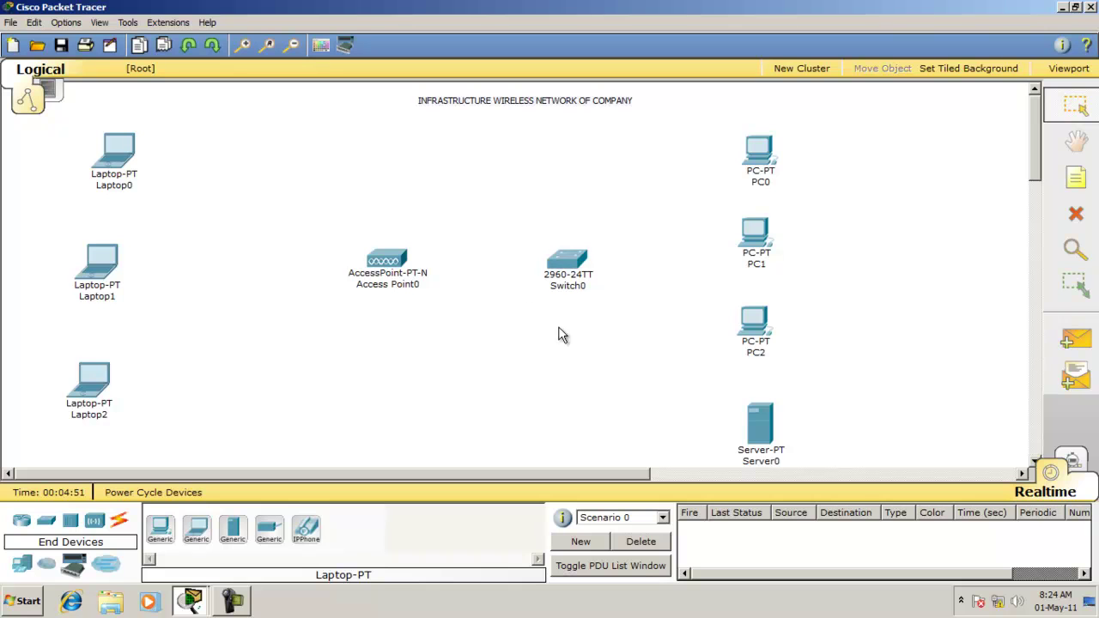
- Cable Switch0 FastEthernet0/1 to PC0 and FastEthernet0/2 to PC1 with straight-through copper
left_click(119, 521)
left_click(236, 525)
left_click(570, 261)
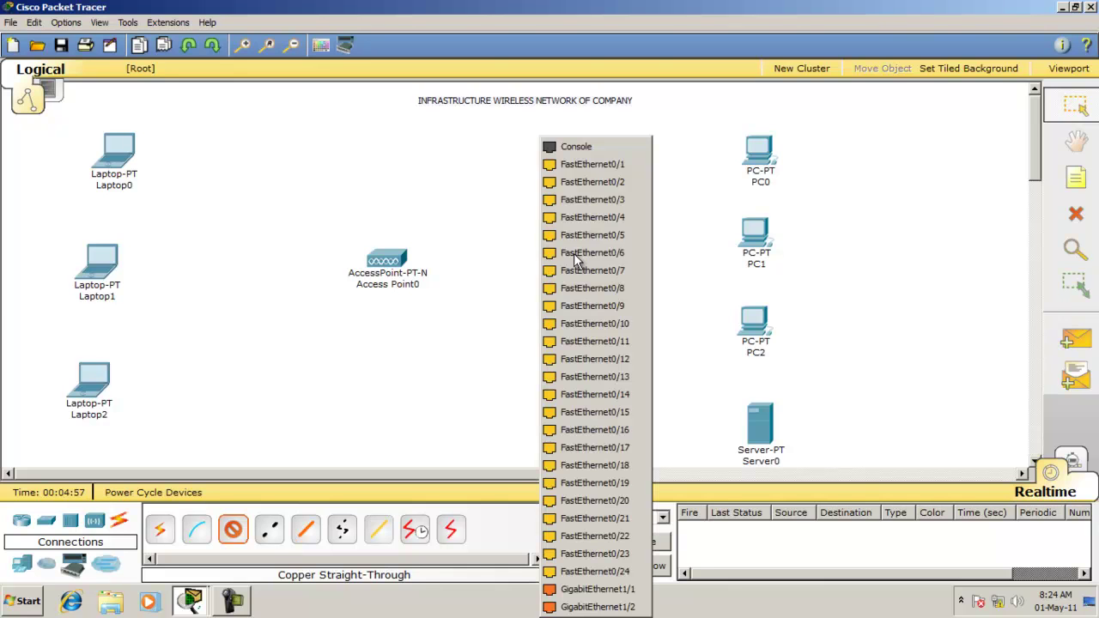
left_click(599, 164)
left_click(756, 148)
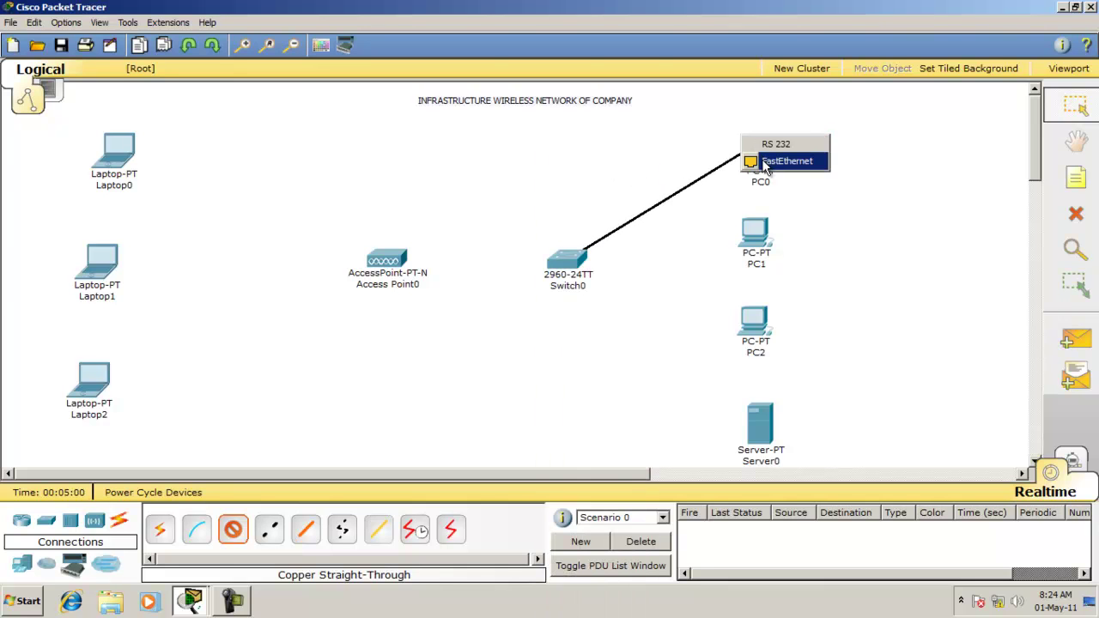
left_click(767, 162)
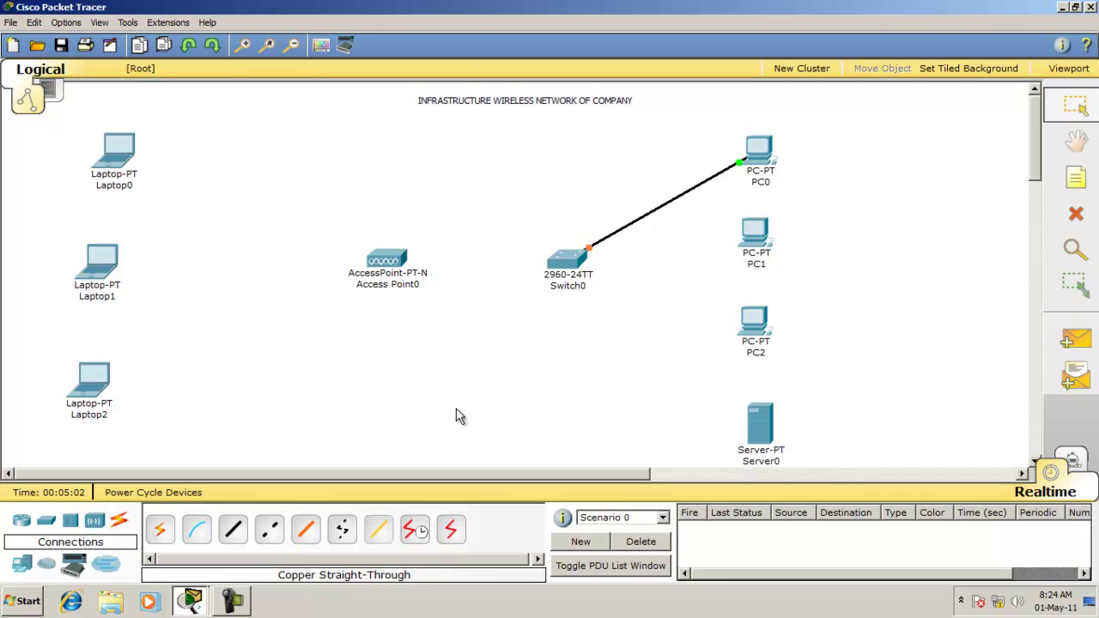
left_click(233, 529)
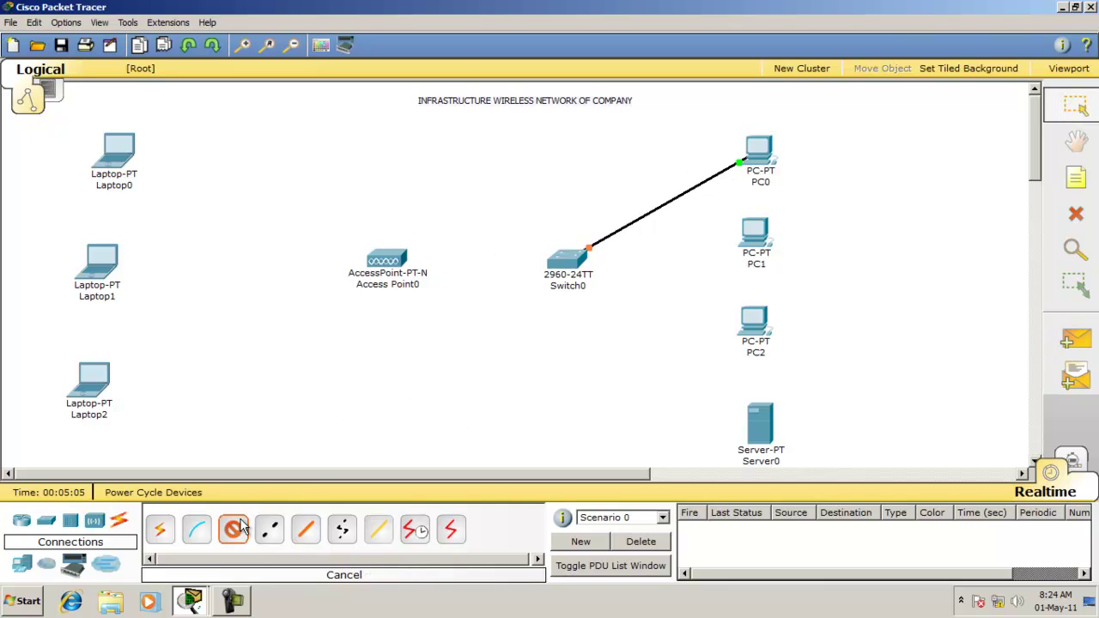
left_click(567, 260)
left_click(595, 187)
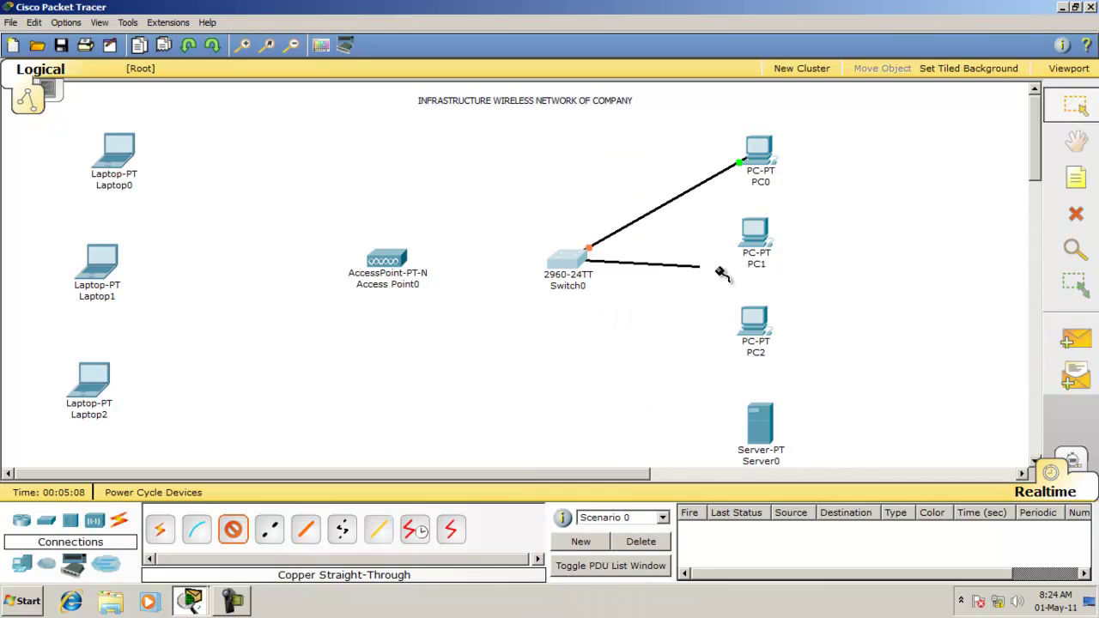
left_click(749, 238)
left_click(759, 244)
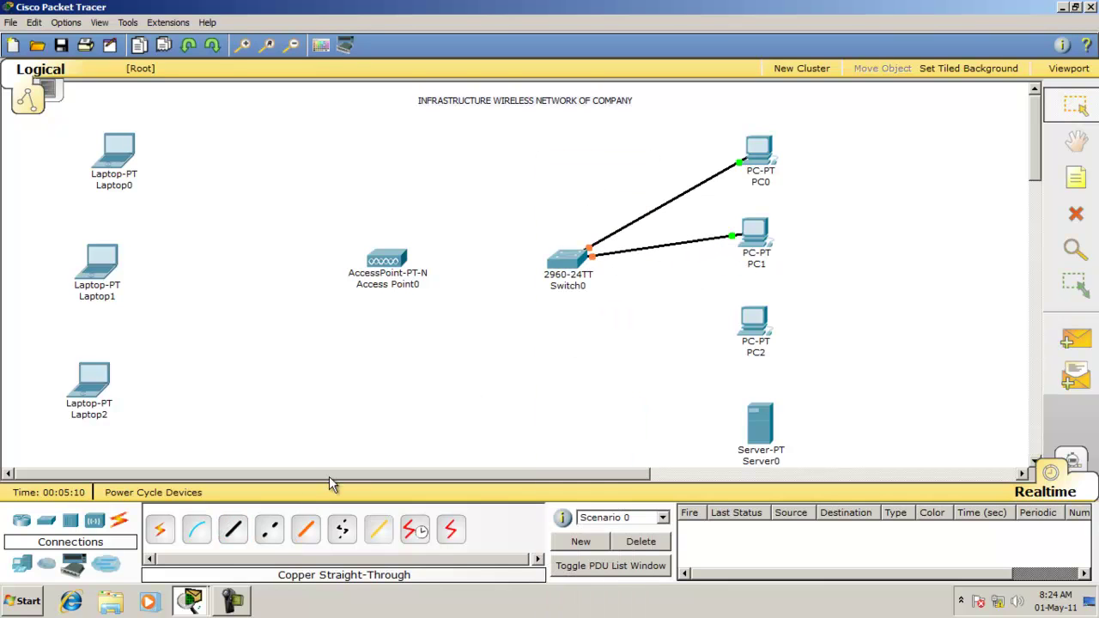
- Cable Switch0 FastEthernet0/3 to PC2 and FastEthernet0/4 to Server0
left_click(574, 259)
left_click(601, 206)
left_click(750, 317)
left_click(761, 328)
left_click(234, 533)
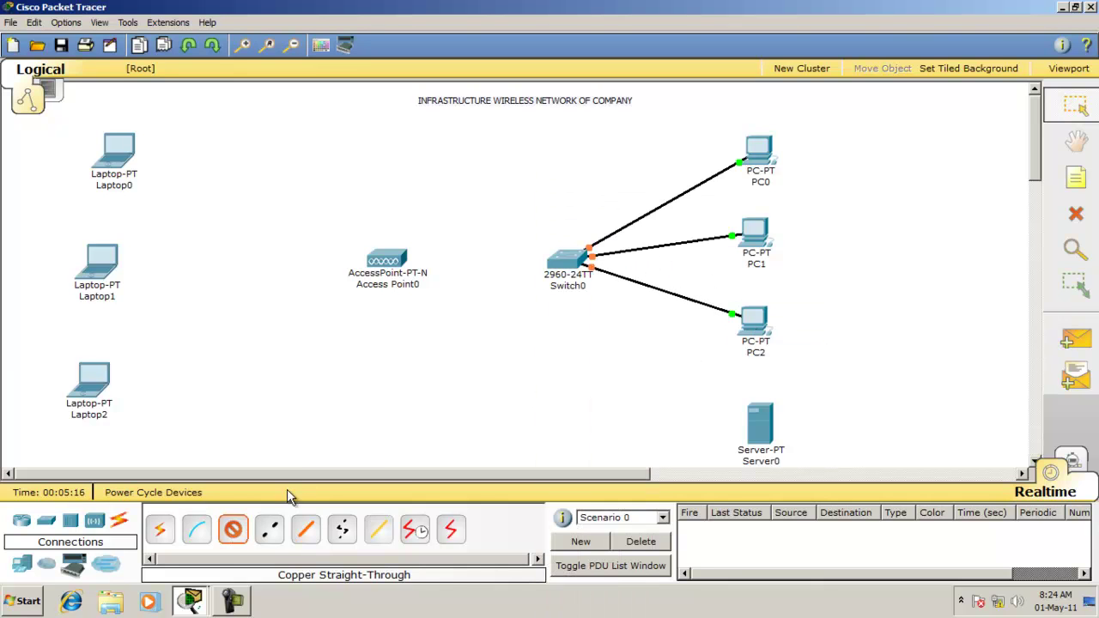
left_click(569, 262)
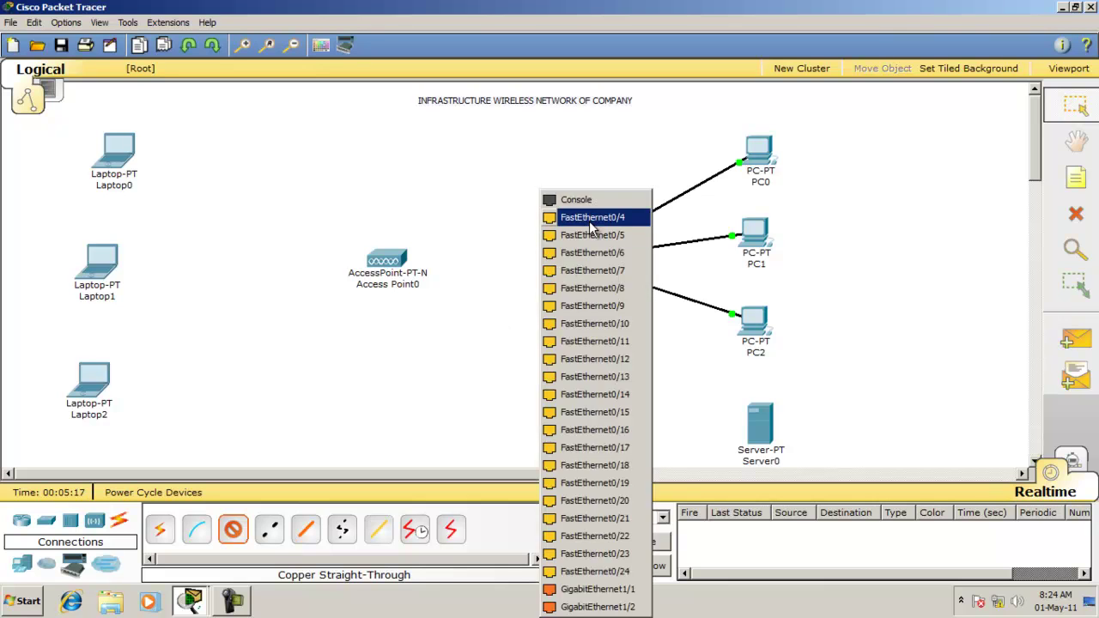
left_click(589, 218)
left_click(757, 419)
left_click(755, 413)
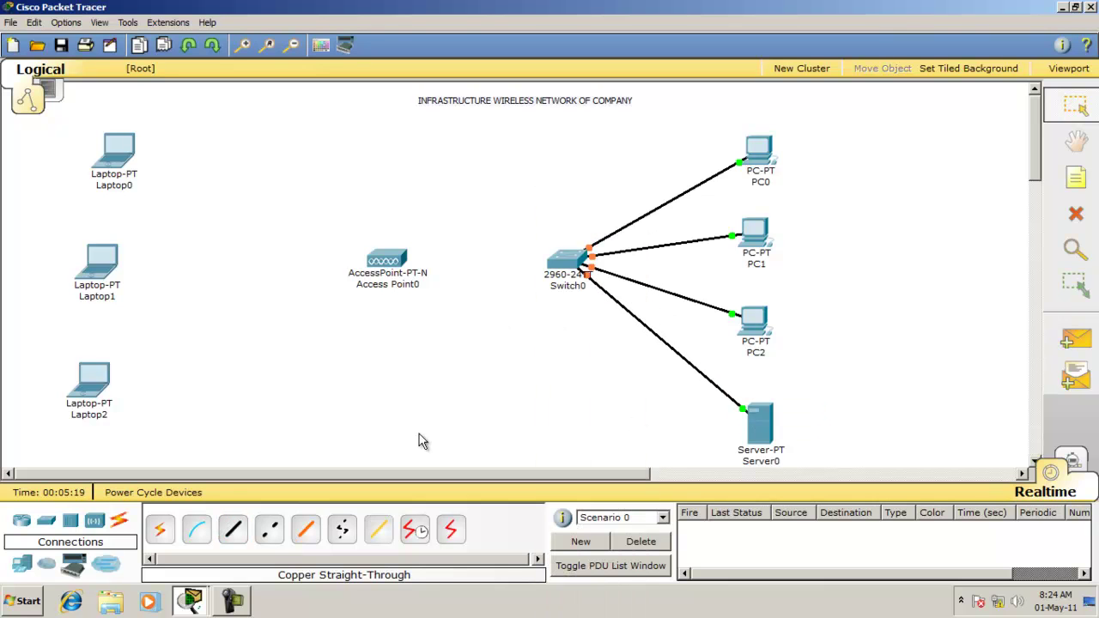
- Link Access Point0 Port 0 to Switch0 FastEthernet0/5 with a straight-through cable
left_click(232, 532)
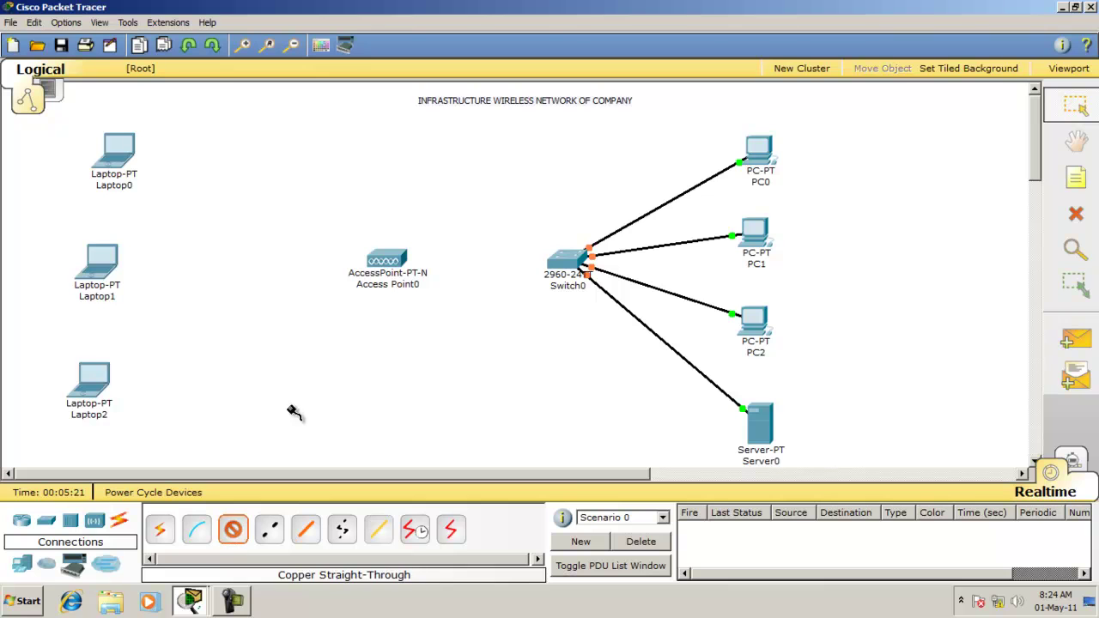
left_click(393, 265)
left_click(392, 260)
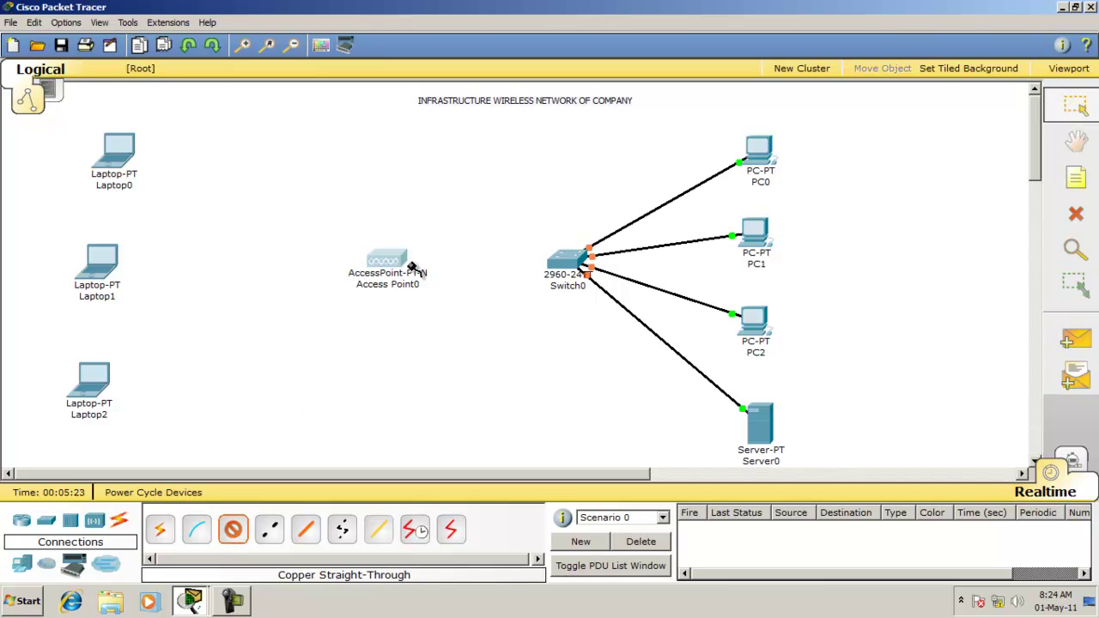
left_click(567, 257)
left_click(568, 239)
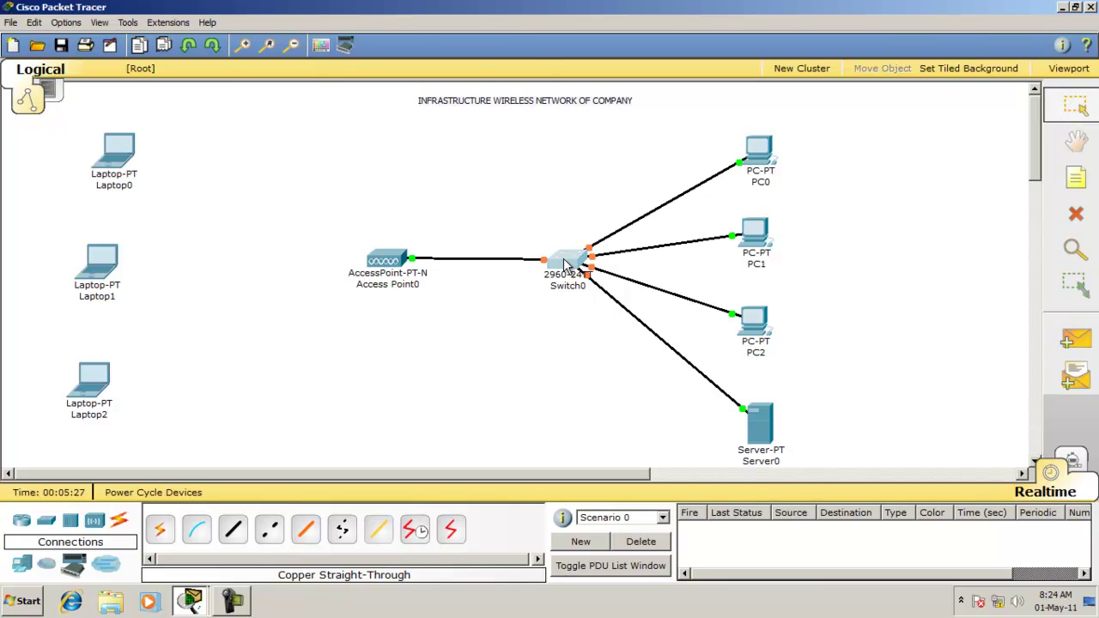
left_click(567, 261)
left_click(562, 316)
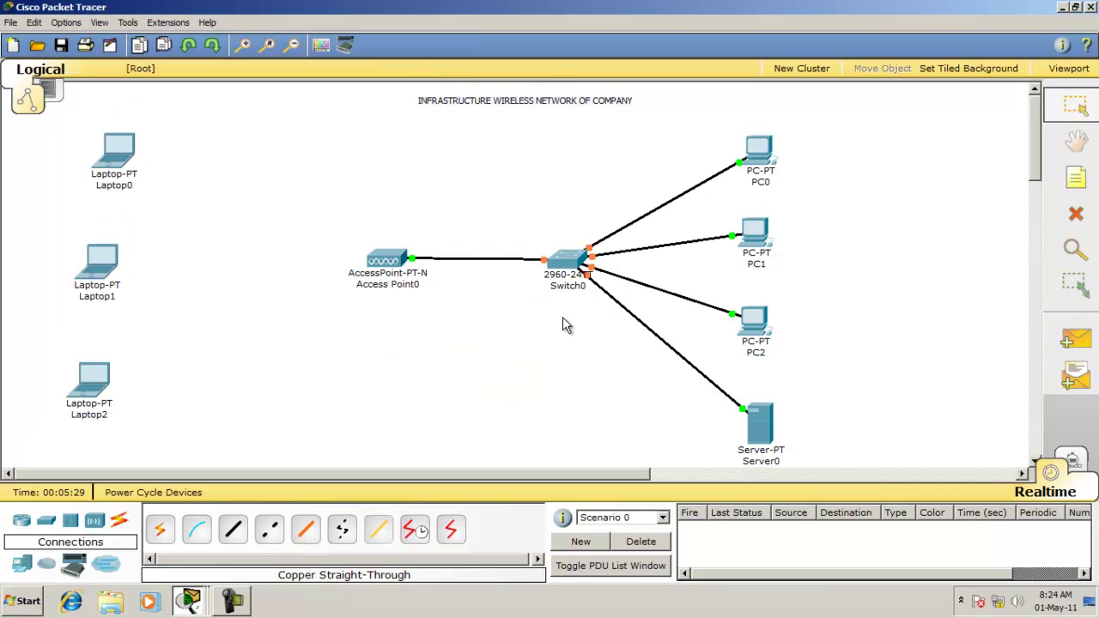
- Set Server0's DHCP pool to start at 192.168.1.2 with mask 255.255.255.0
left_click(759, 427)
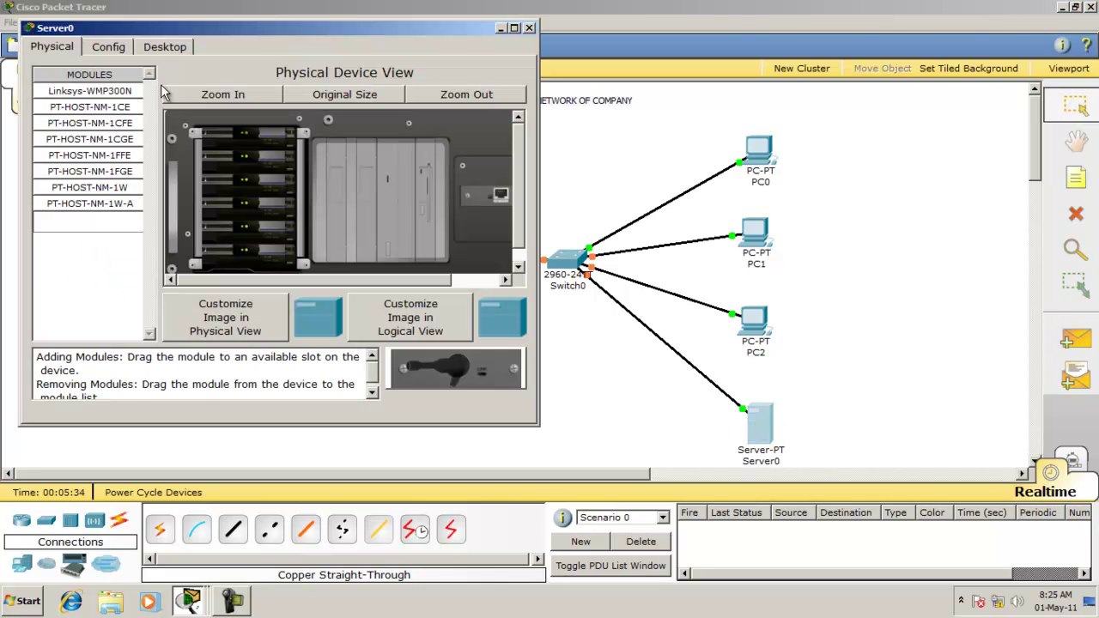
left_click(121, 50)
left_click(95, 160)
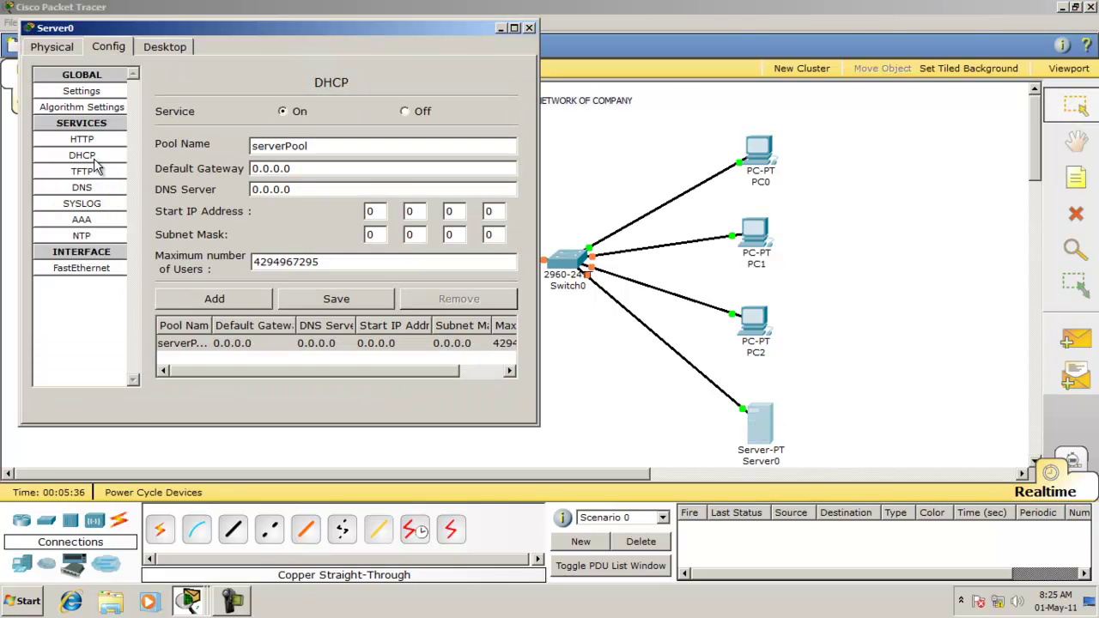
left_click(381, 214)
type("192")
left_click(412, 212)
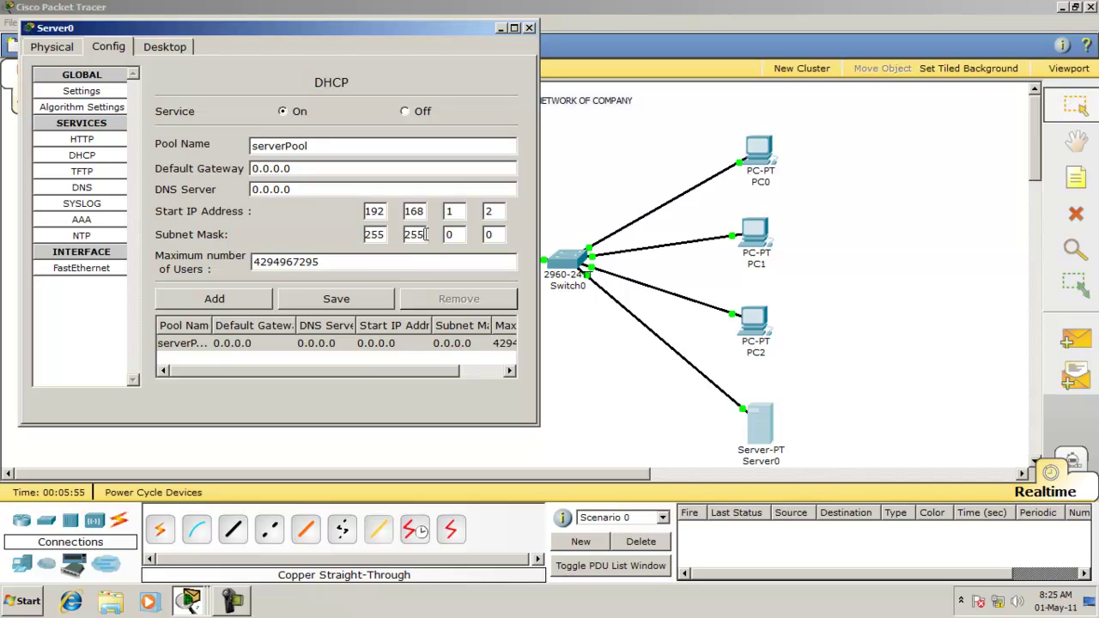
left_click(455, 237)
left_click(529, 28)
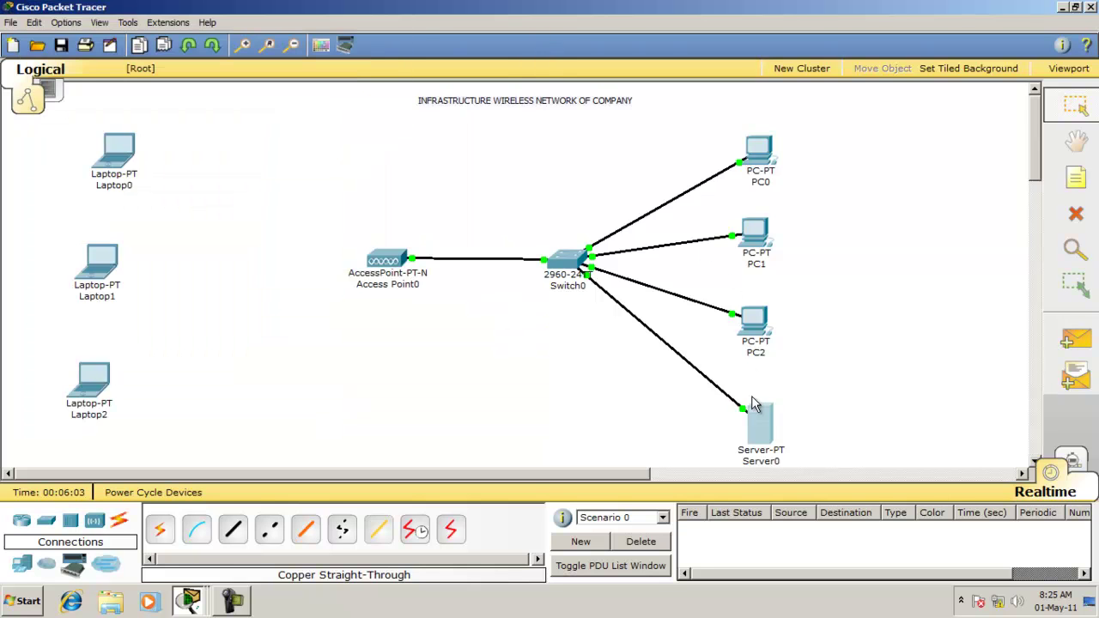
- Give Server0 static IP 192.168.1.1 with subnet mask 255.255.255.0
left_click(760, 426)
left_click(178, 64)
left_click(119, 137)
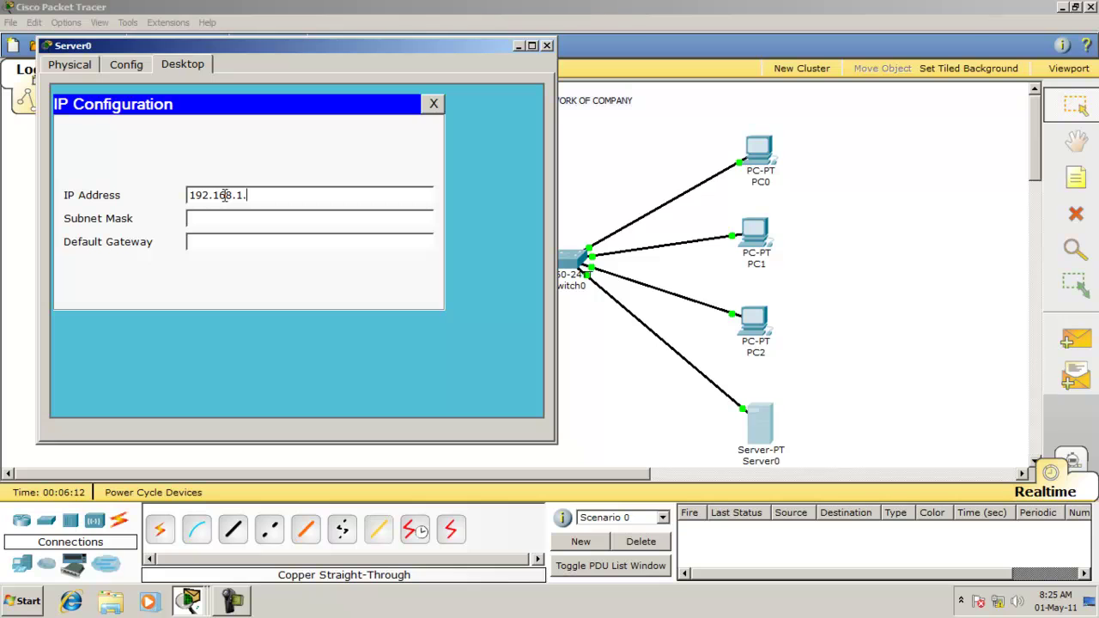
left_click(219, 219)
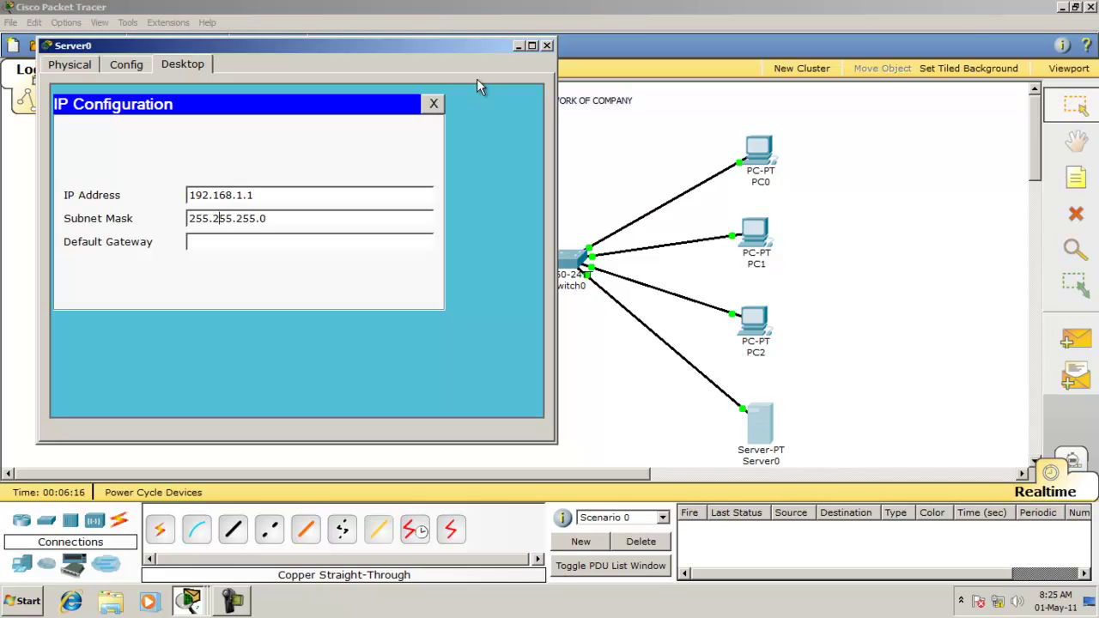
left_click(548, 46)
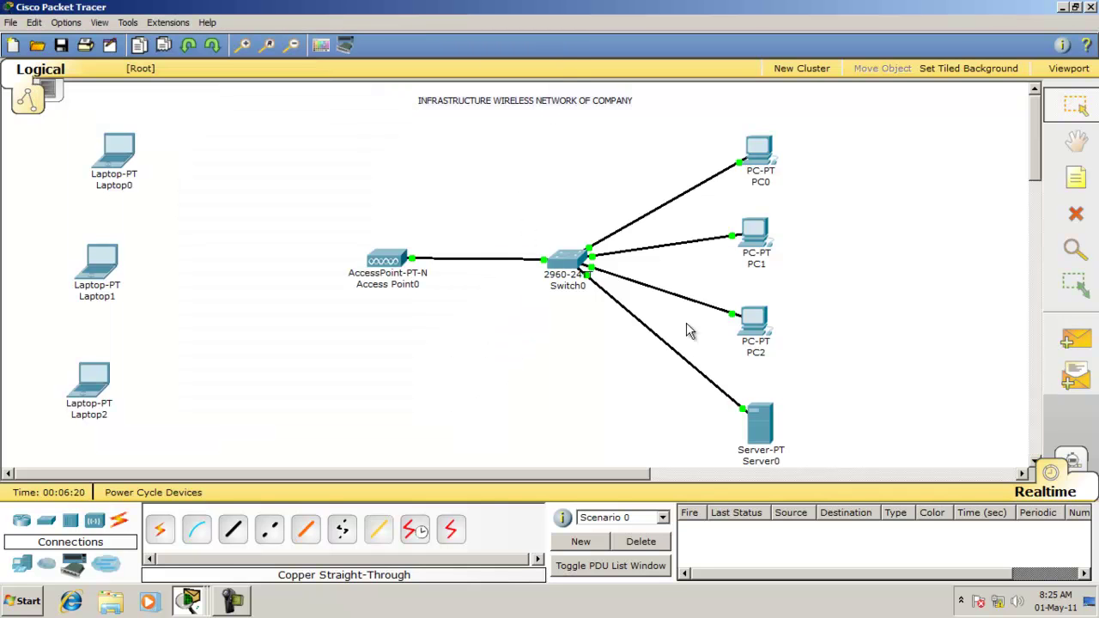
- Switch PC2's IP configuration to DHCP so it obtains 192.168.1.2
left_click(756, 319)
left_click(203, 83)
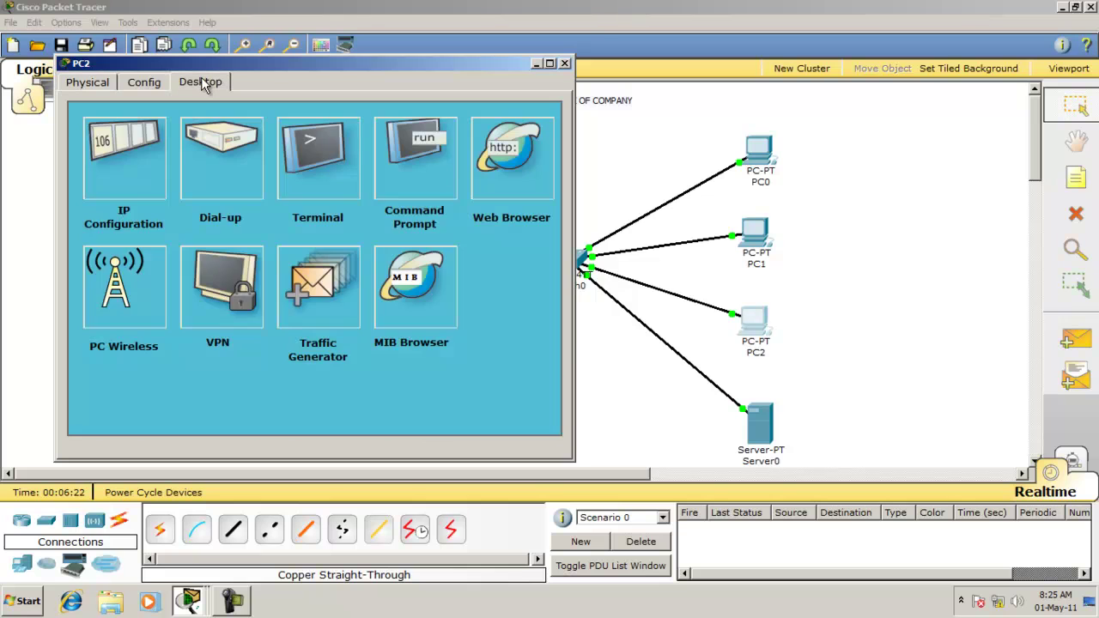
left_click(132, 170)
left_click(121, 161)
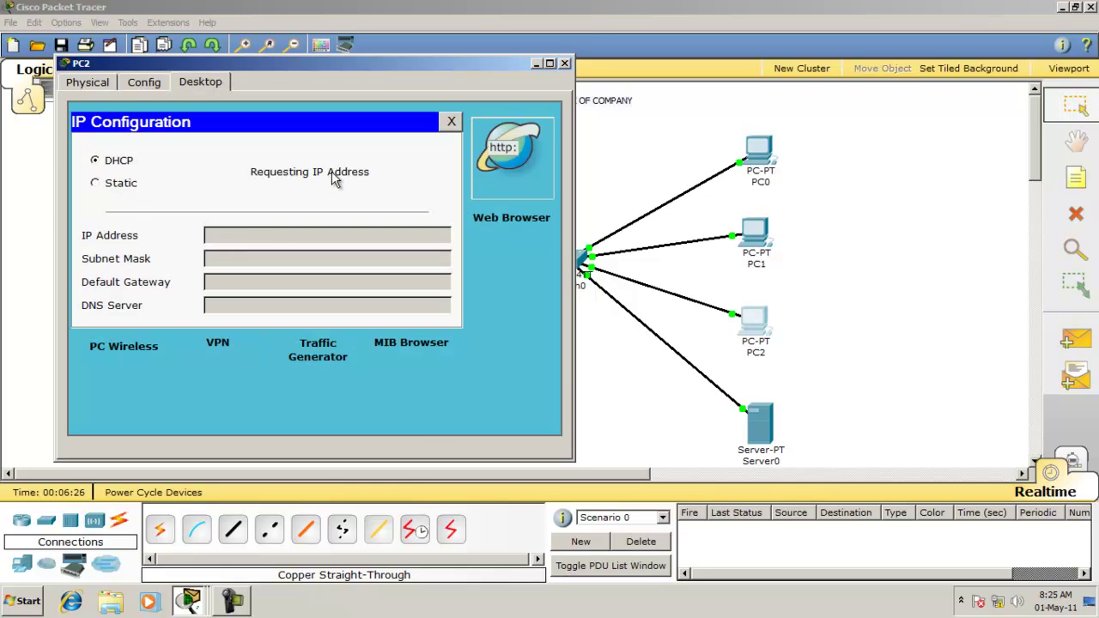
- Set PC1 to DHCP and confirm it received 192.168.1.3 with mask 255.255.255.0
left_click(566, 64)
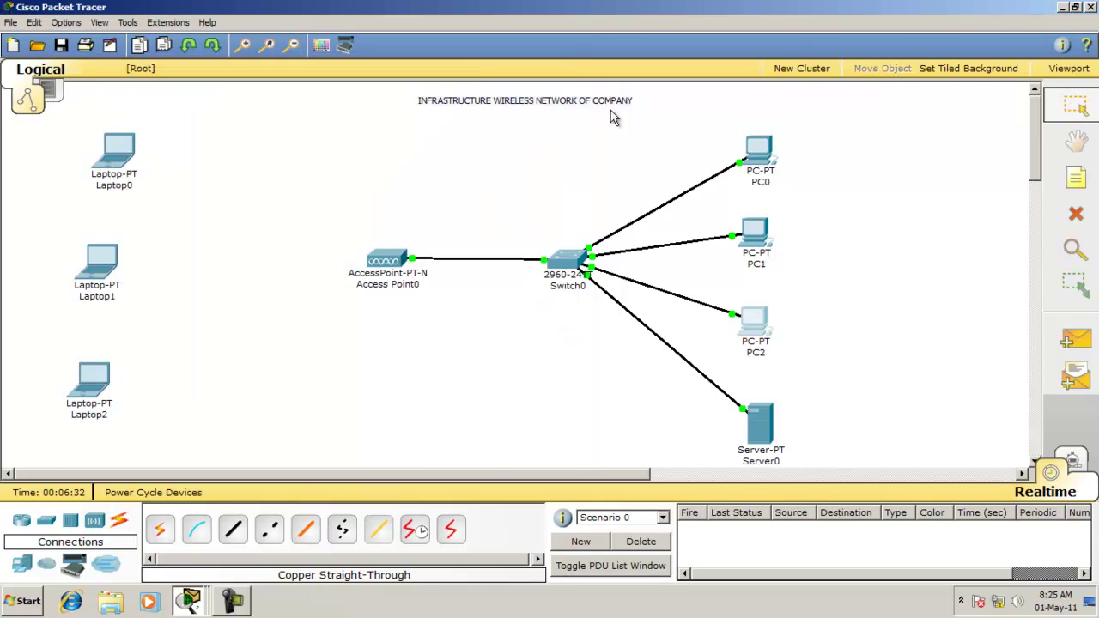
left_click(759, 239)
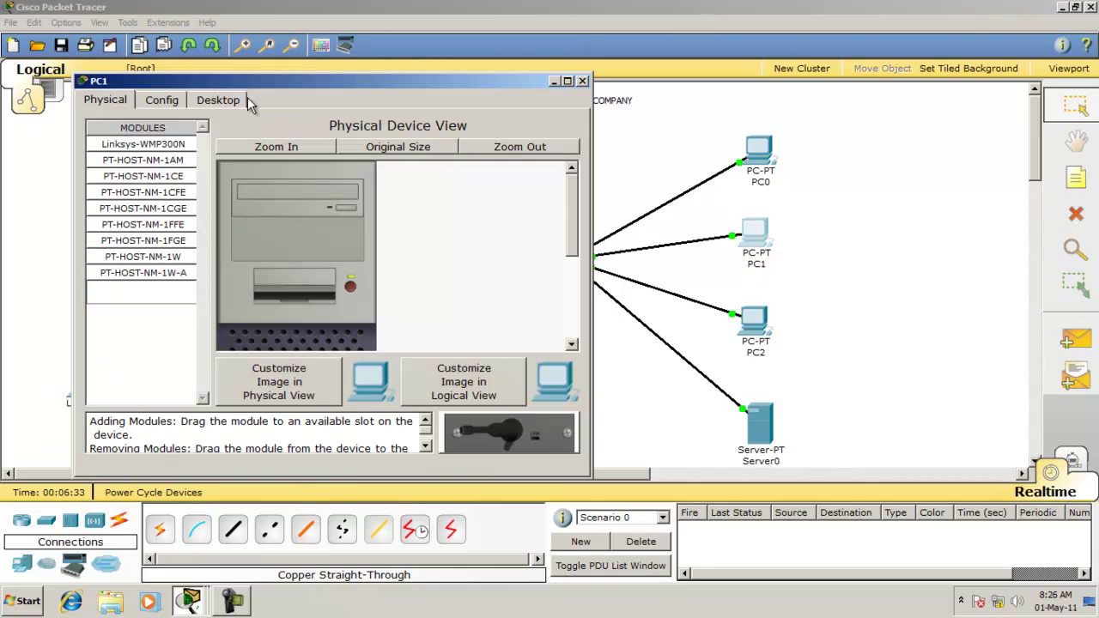
left_click(210, 98)
left_click(146, 158)
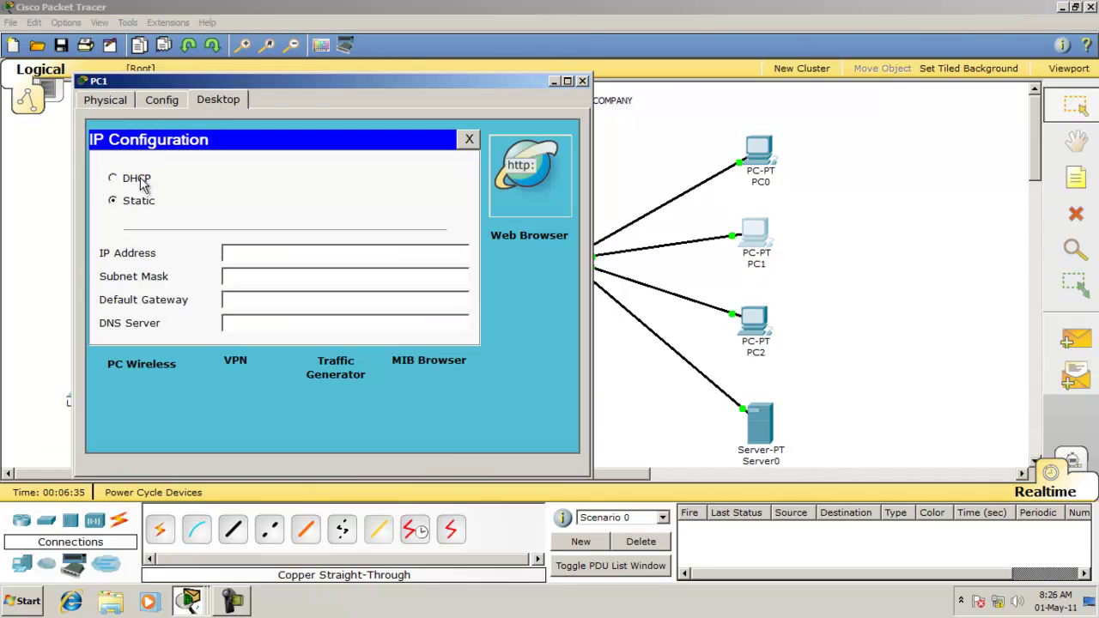
left_click(138, 178)
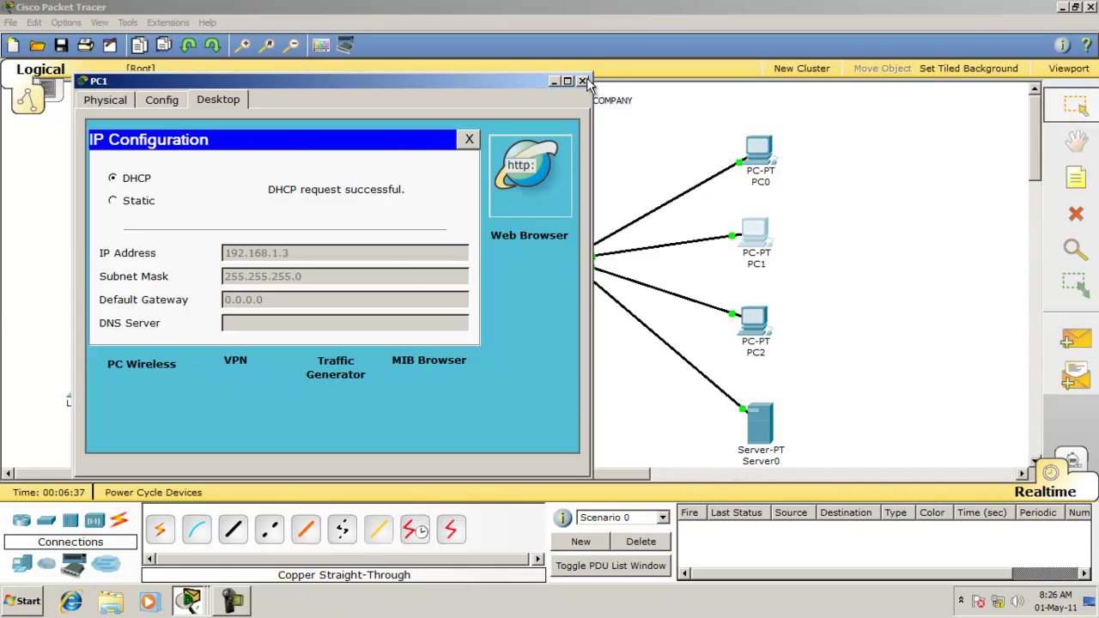
left_click(583, 81)
left_click(754, 237)
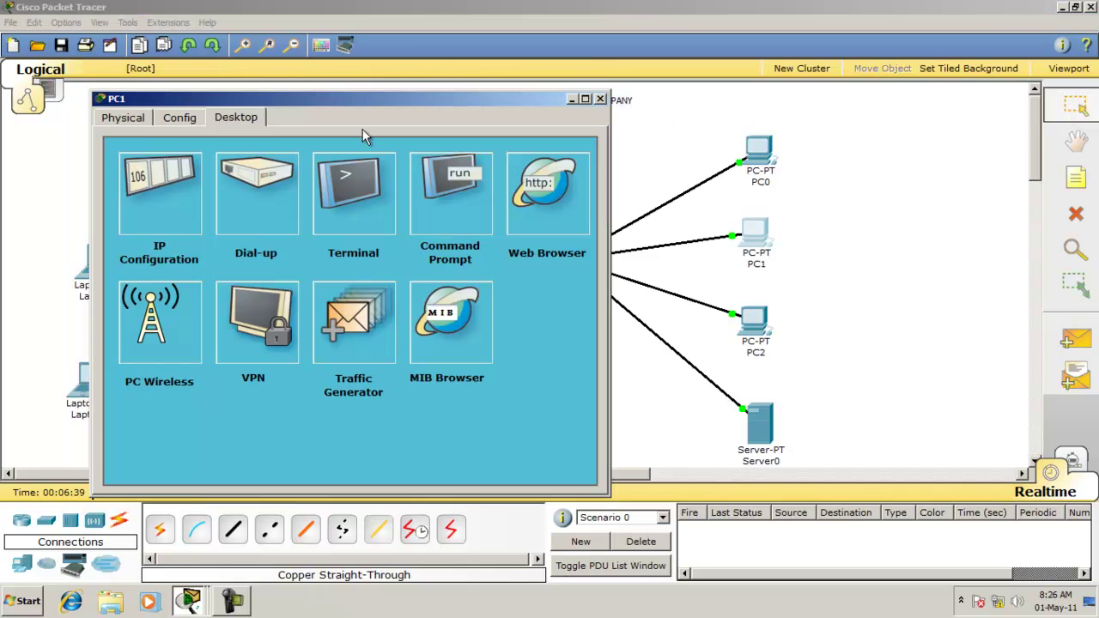
left_click(146, 190)
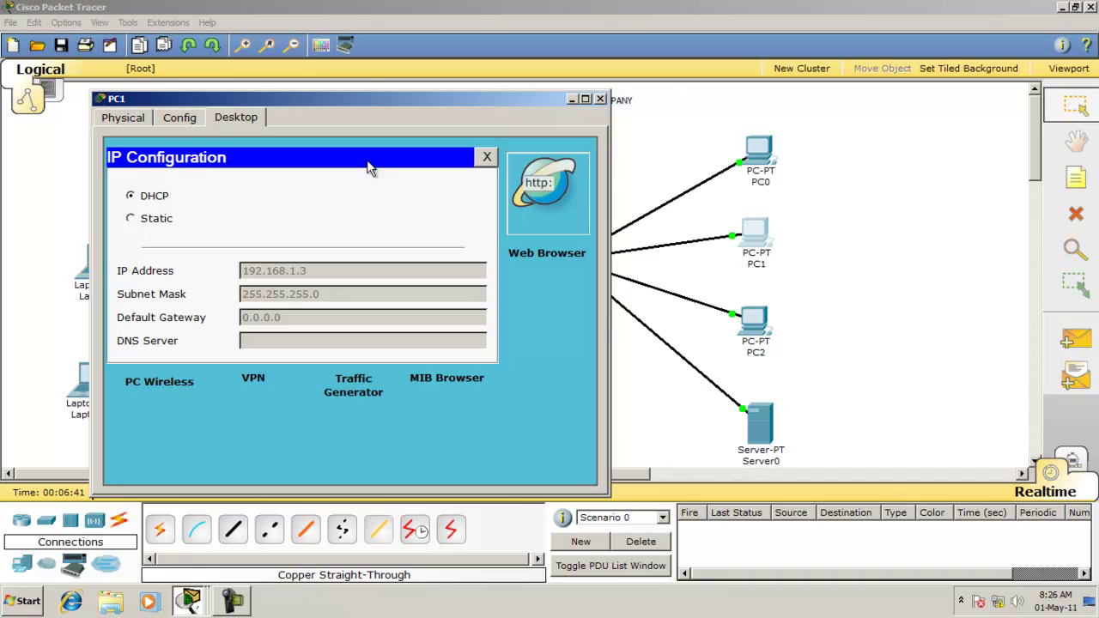
left_click(602, 98)
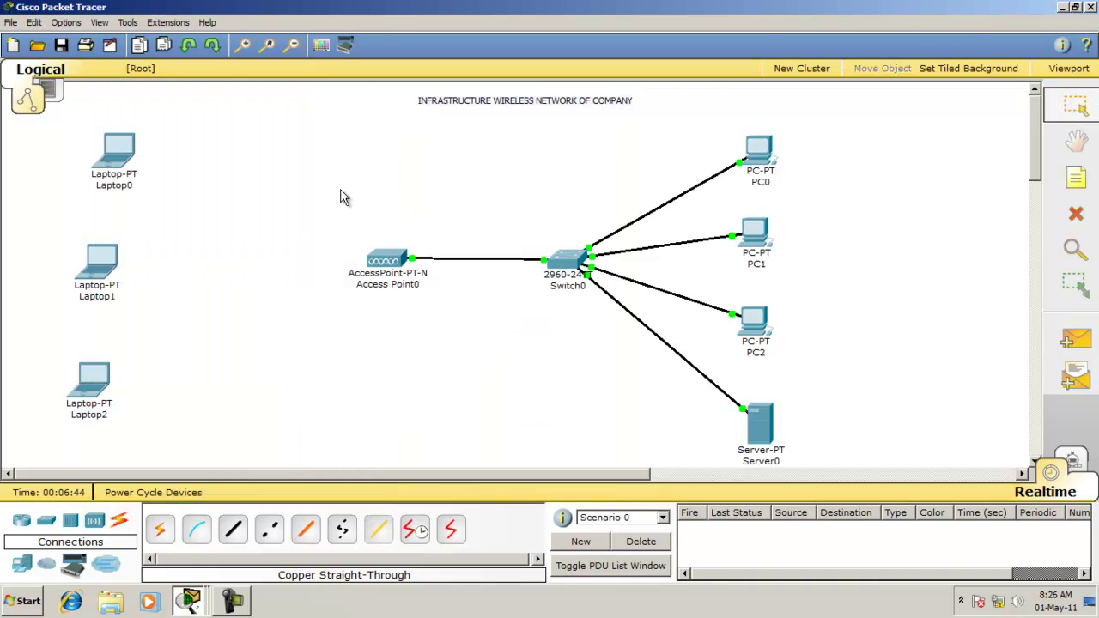
- Install a wireless module in Laptop2's side slot so it links to Access Point0
mouse_move(101, 376)
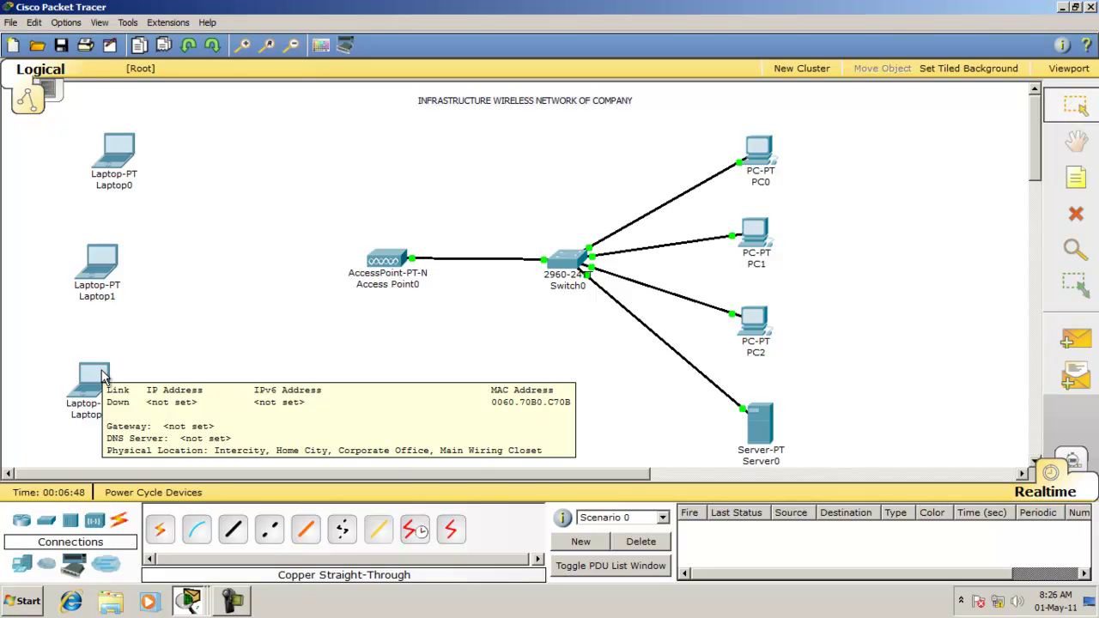
left_click(101, 375)
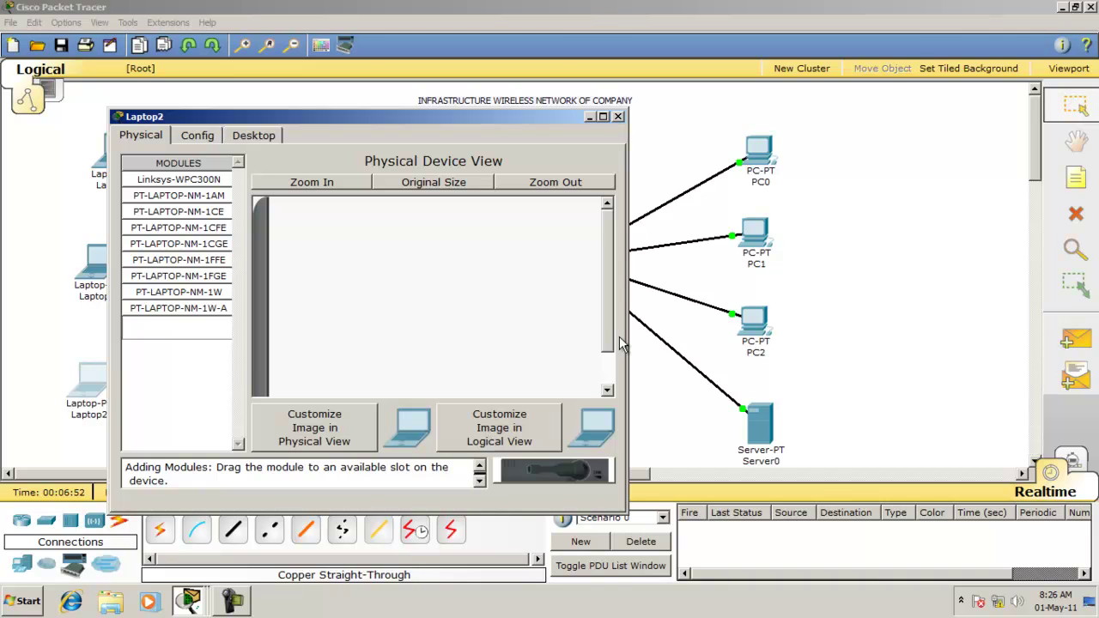
left_click_drag(604, 304, 605, 354)
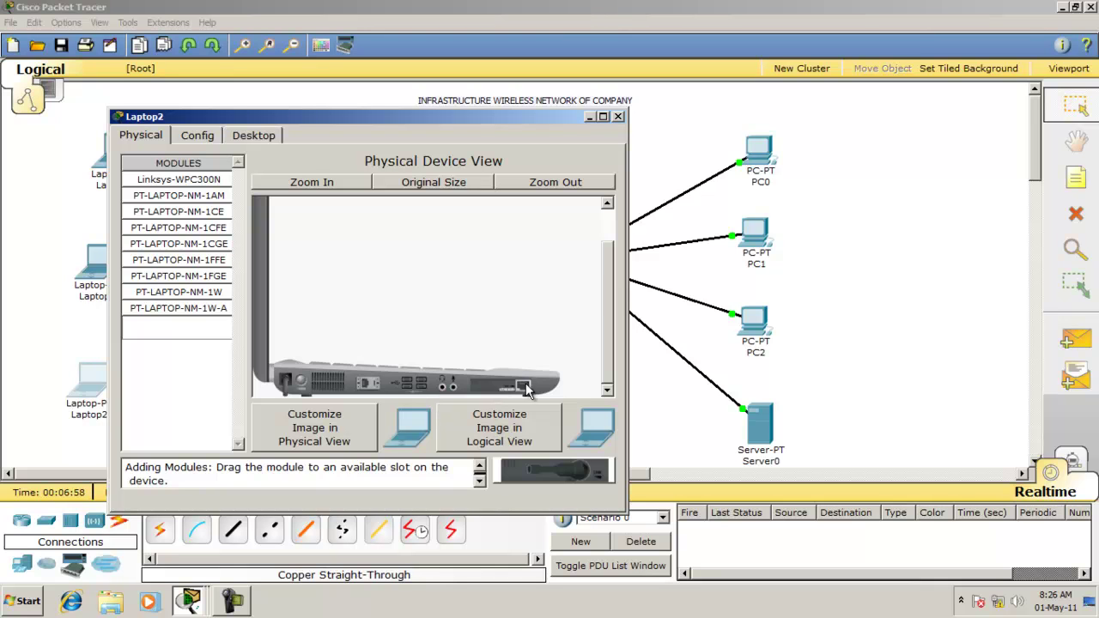
left_click_drag(554, 474, 495, 384)
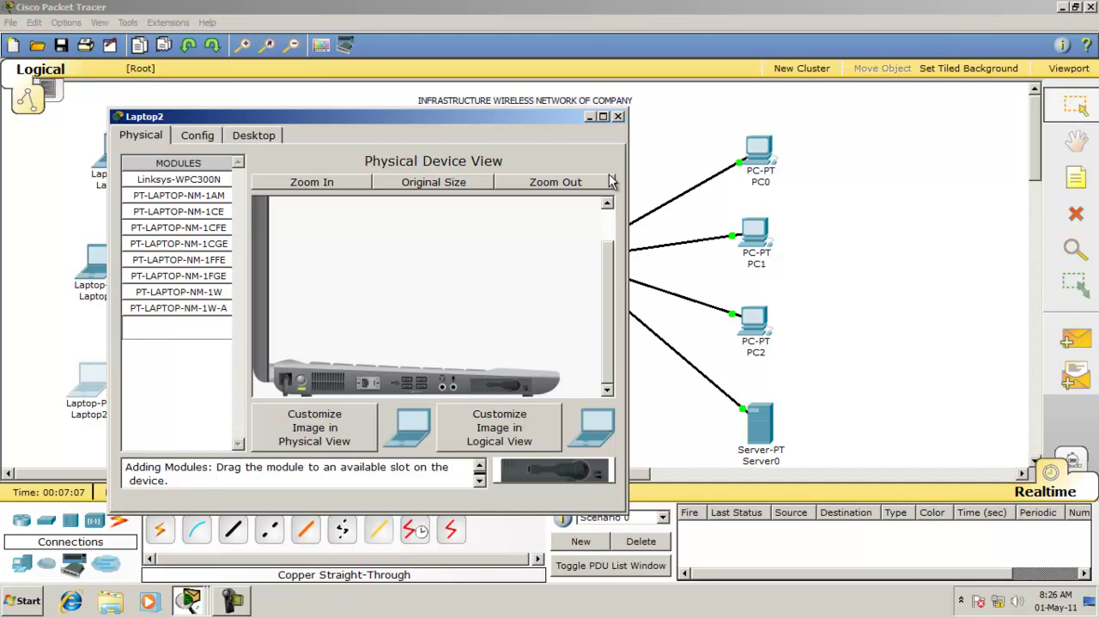
left_click(618, 118)
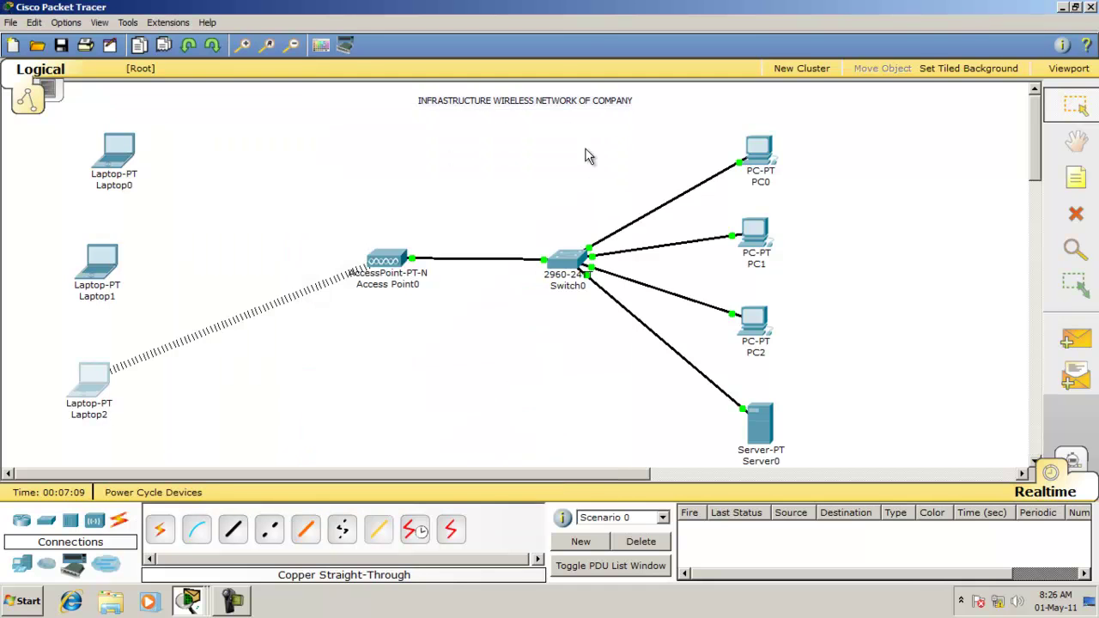
left_click(93, 377)
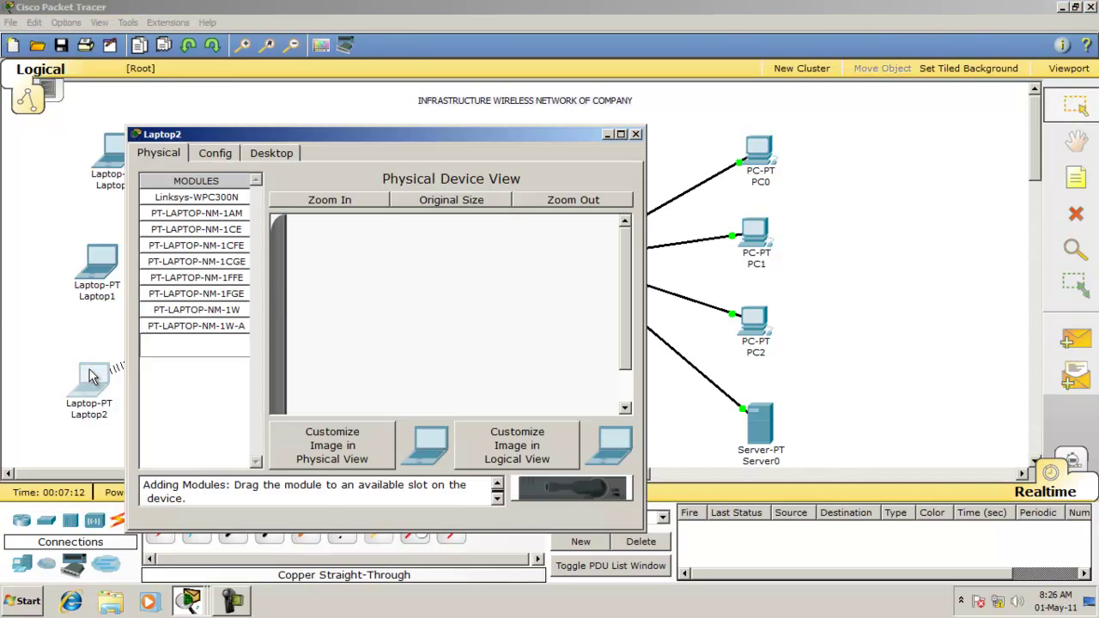
left_click(279, 153)
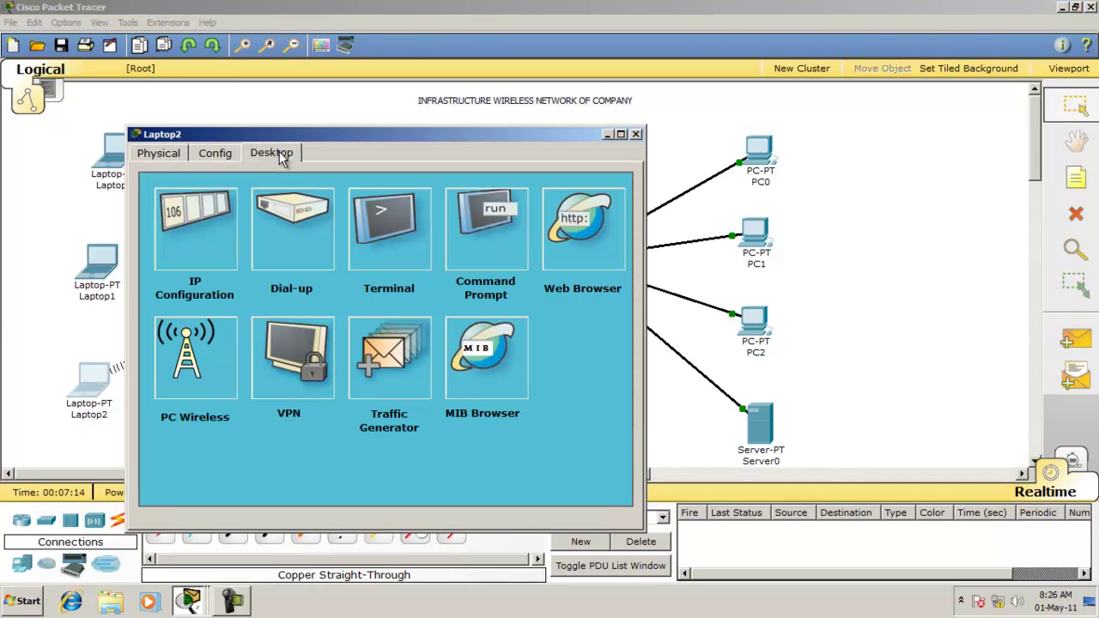
left_click(636, 134)
- Turn on WEP authentication on Access Point0's Port 1 and enter a WEP key
left_click(397, 259)
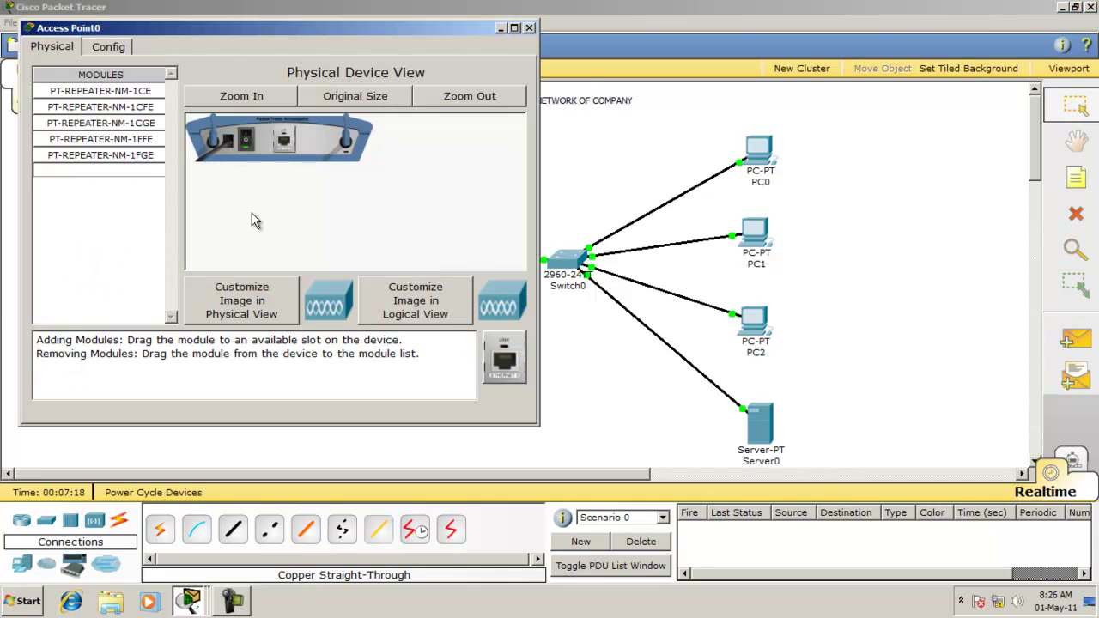
left_click(108, 47)
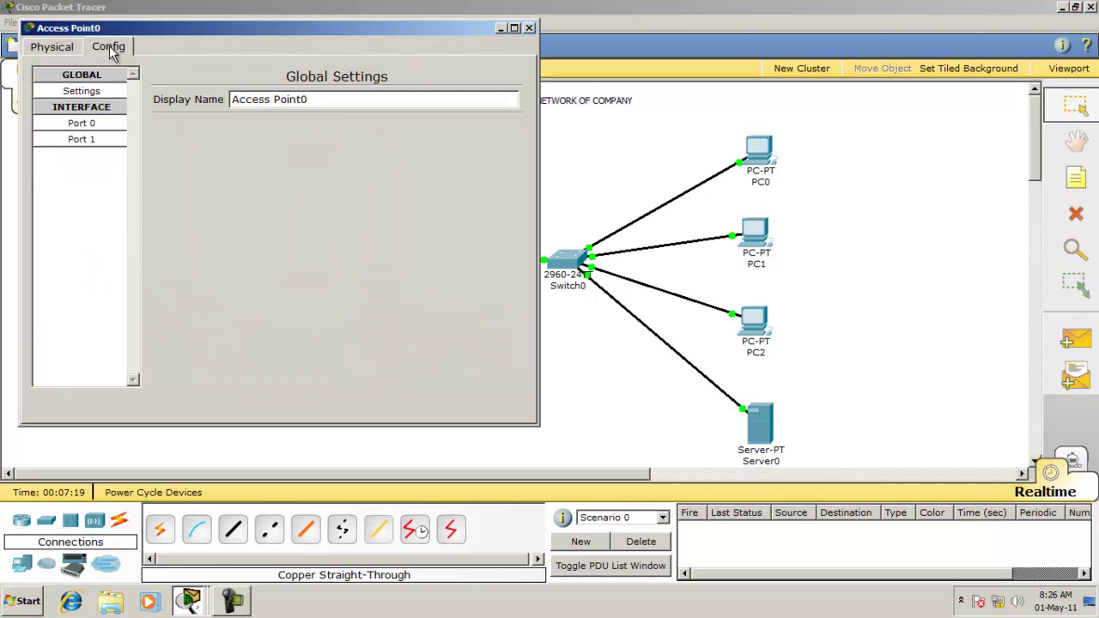
left_click(100, 139)
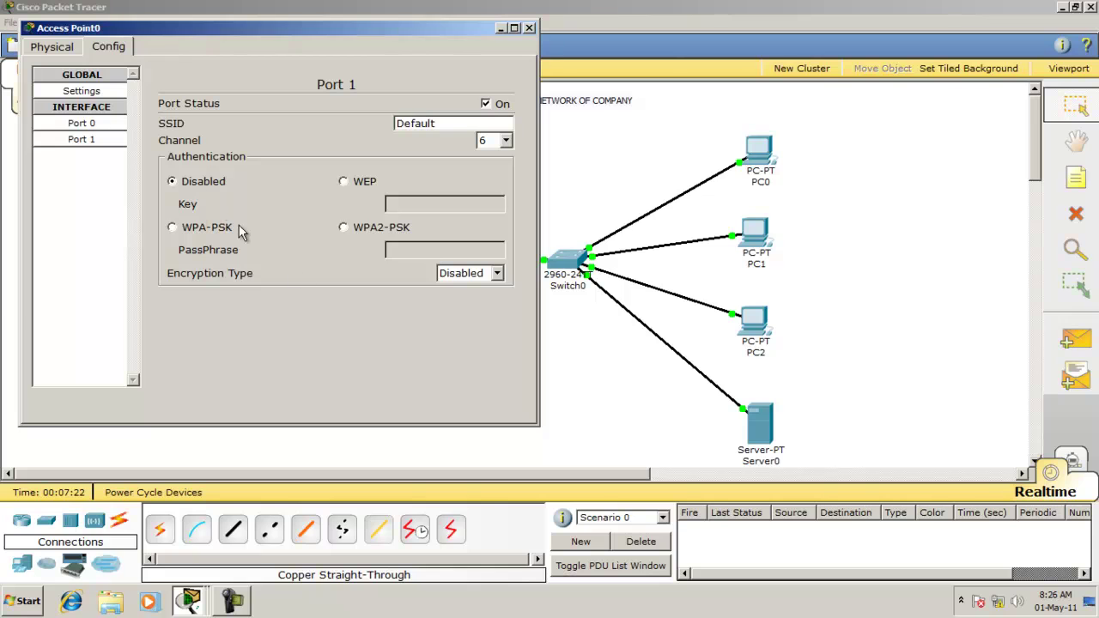
left_click(353, 184)
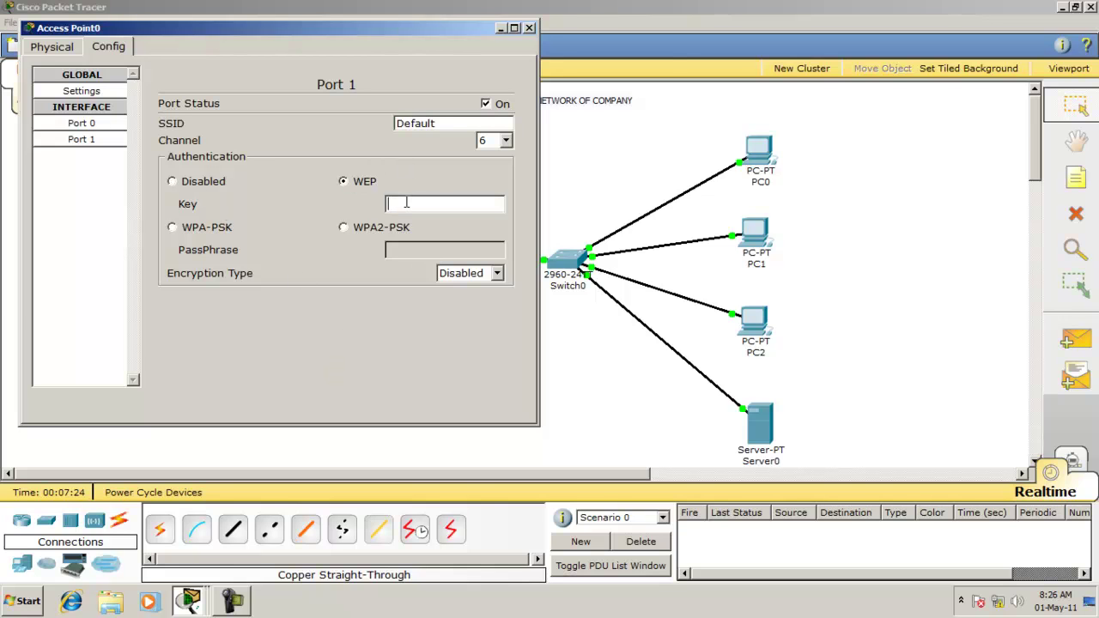
type("1234567891")
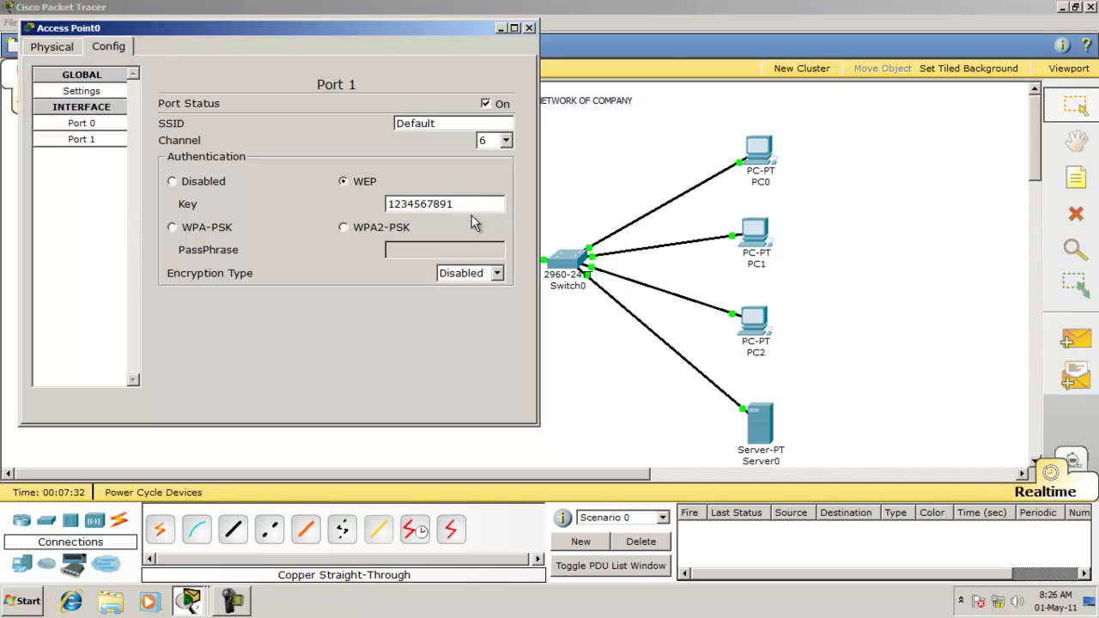
left_click_drag(459, 204, 384, 206)
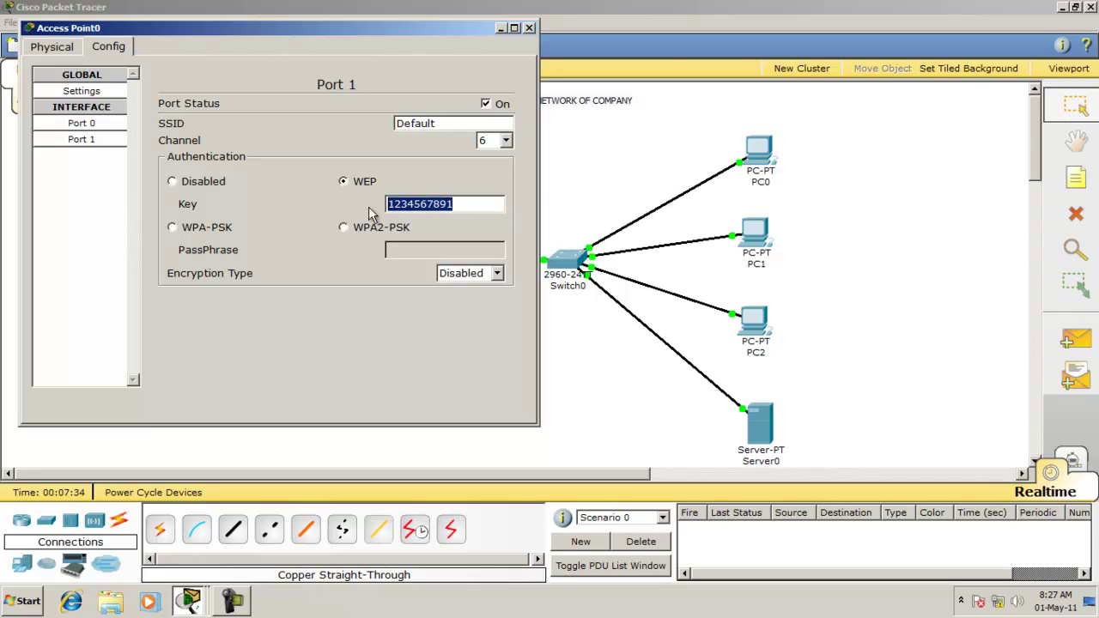
left_click(369, 206)
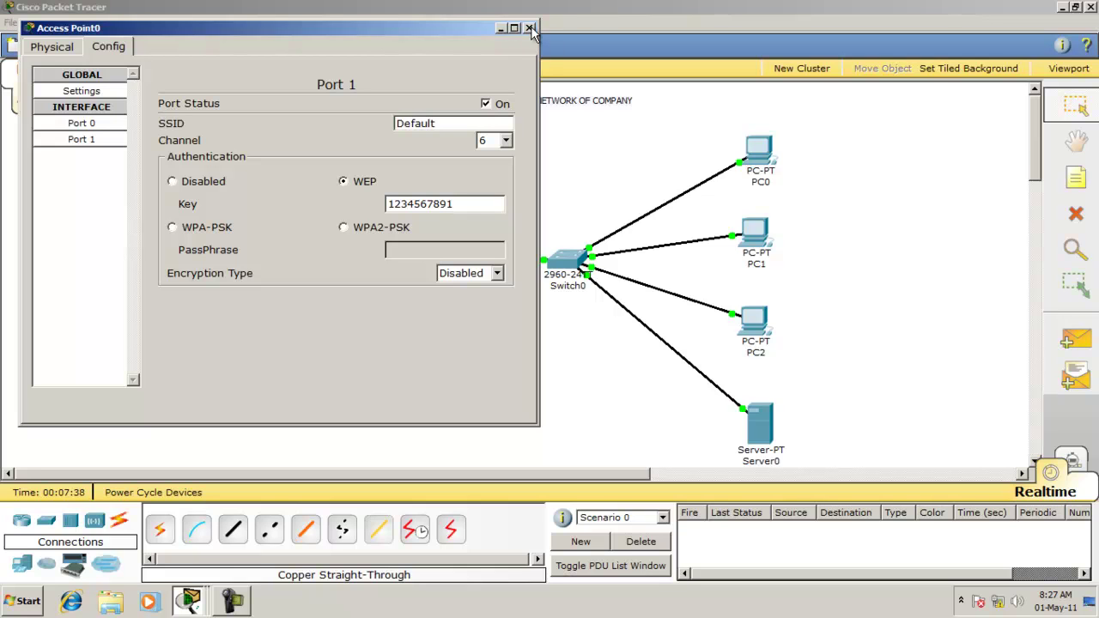
- Rename the access point's SSID from Default to CISCO
left_click(452, 123)
key("BackSpace")
key("BackSpace")
key("BackSpace")
key("BackSpace")
key("BackSpace")
key("BackSpace")
key("BackSpace")
type("CISCO")
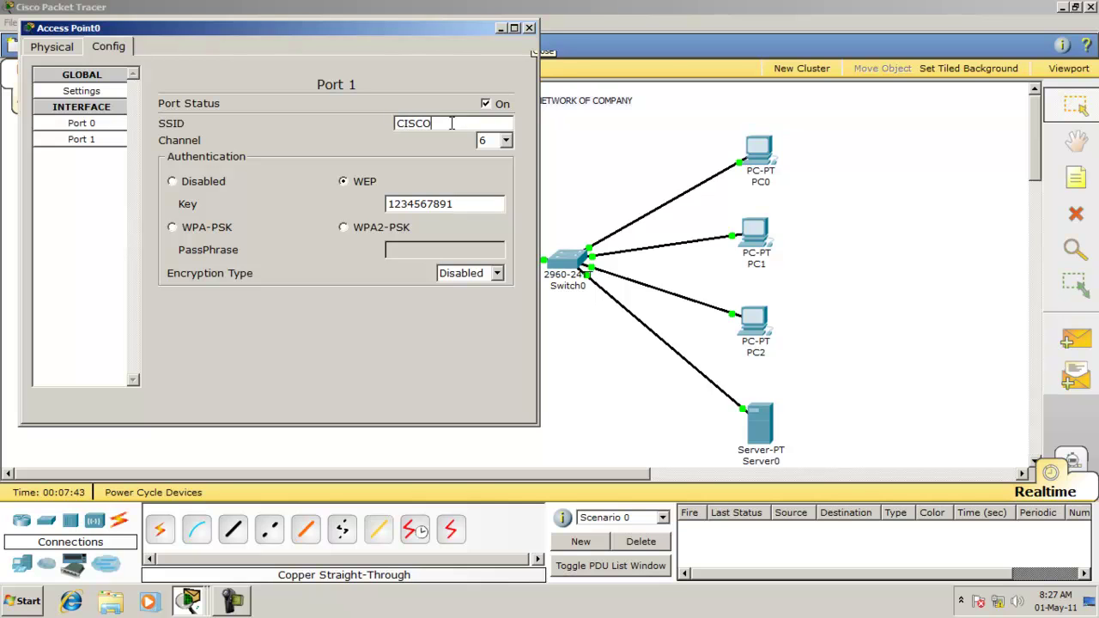
left_click(530, 29)
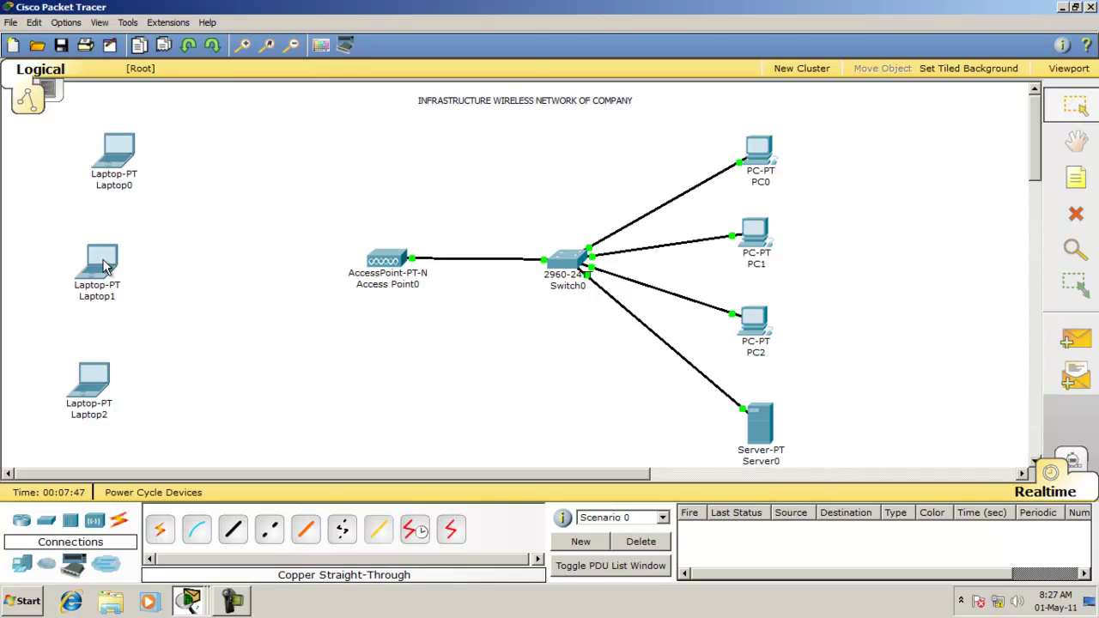
- Open Laptop2 and review its current IP configuration
left_click(96, 378)
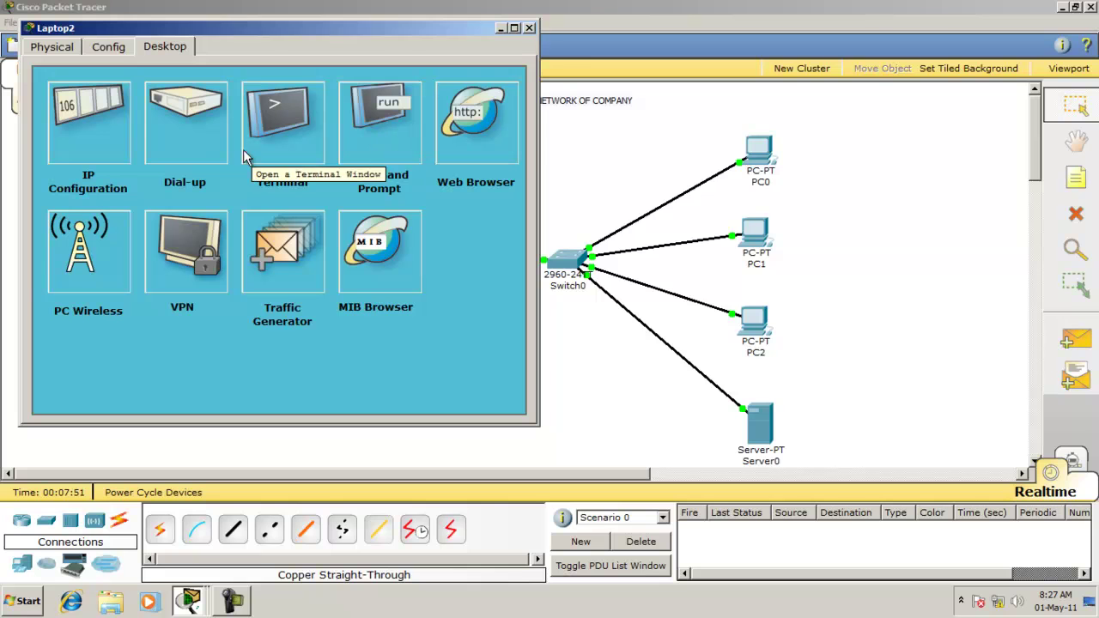
left_click(113, 134)
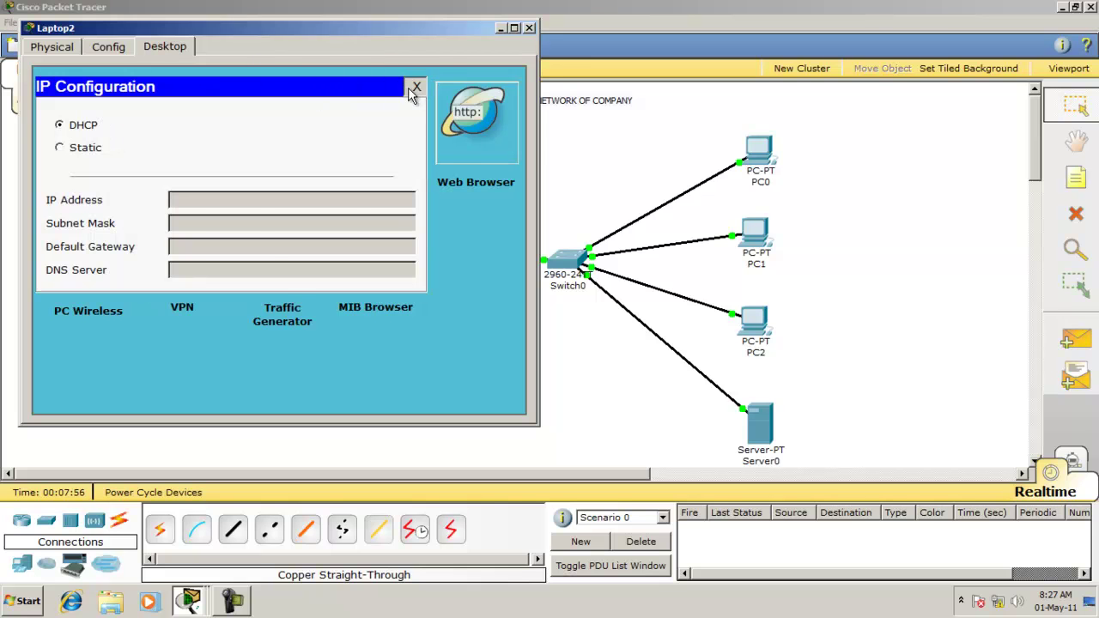
left_click(414, 88)
- Connect Laptop2's PC Wireless client to the CISCO network using the WEP key
left_click(109, 245)
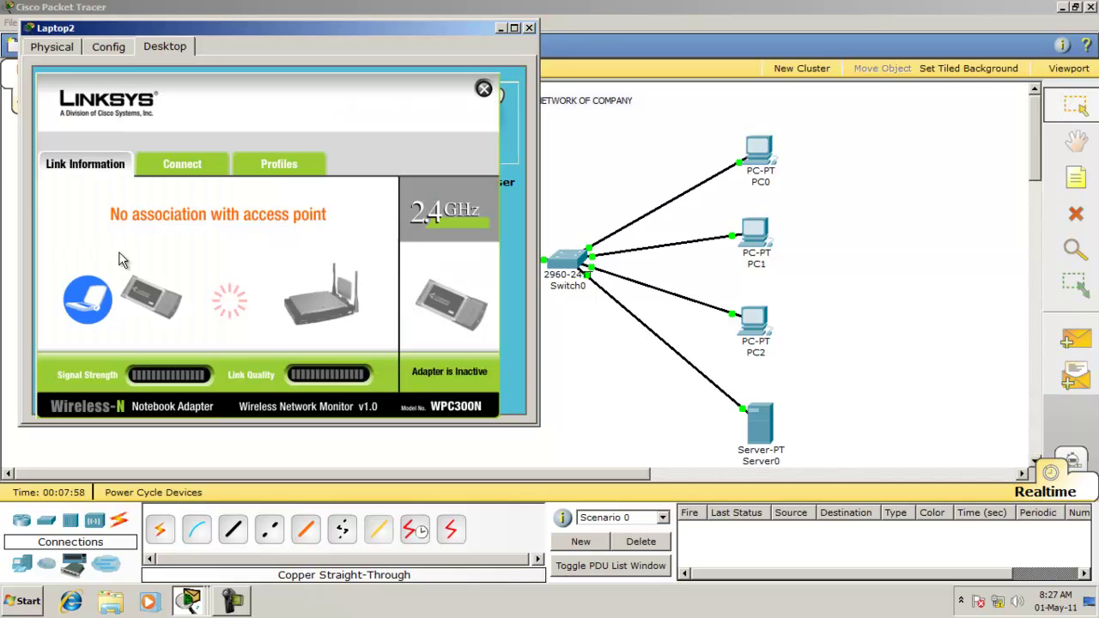
left_click(190, 168)
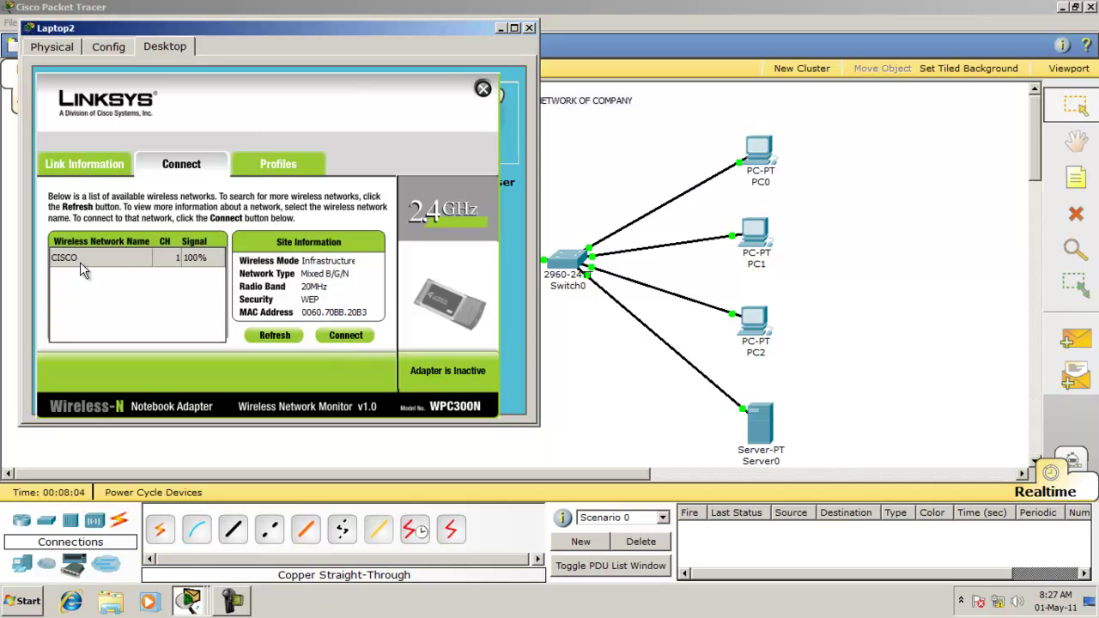
left_click(344, 336)
left_click(171, 306)
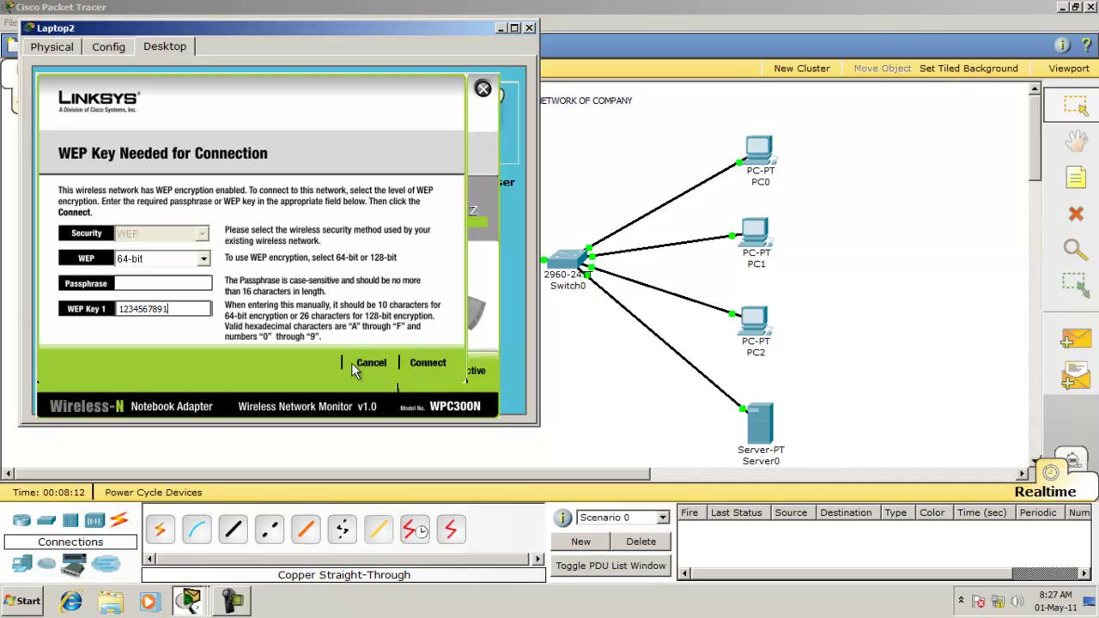
left_click(429, 364)
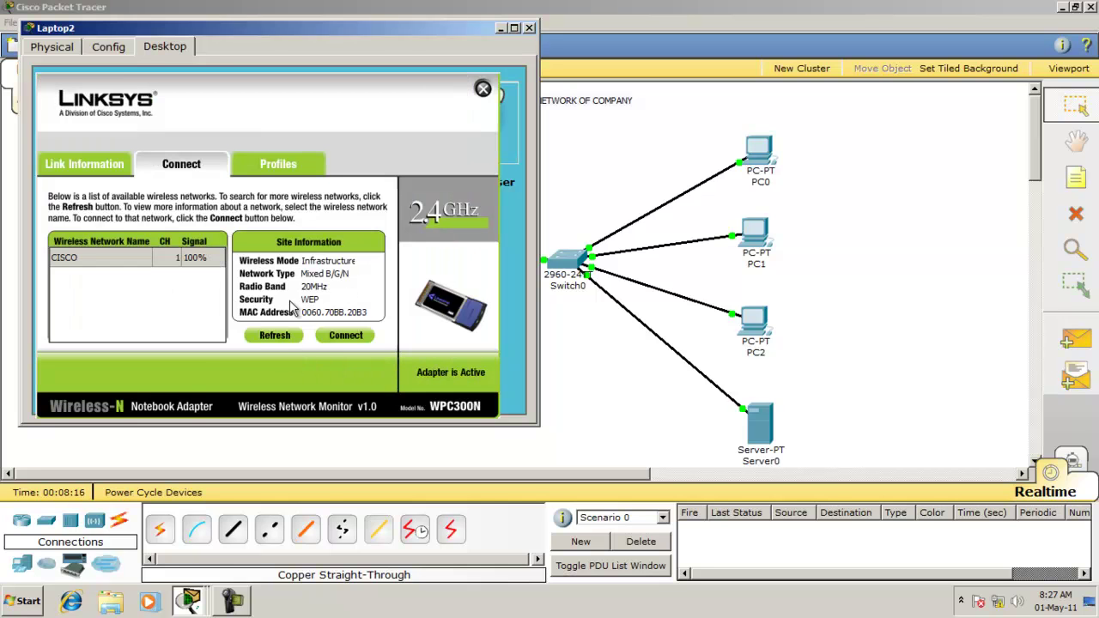
- Toggle Laptop2 from Static back to DHCP to obtain 192.168.1.4 / 255.255.255.0
left_click(483, 89)
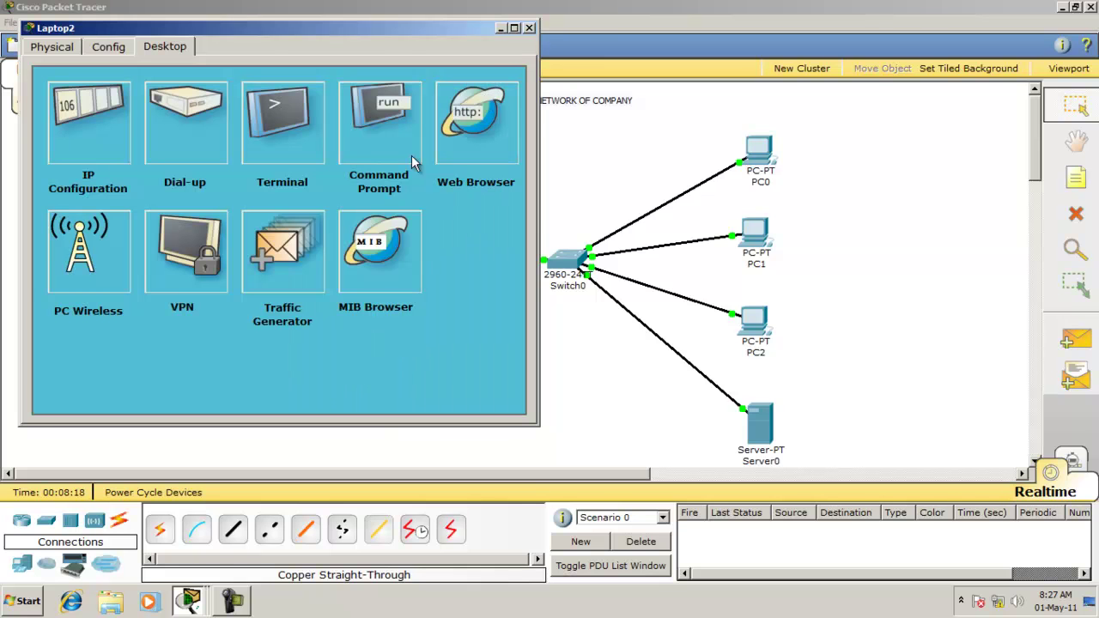
left_click(74, 160)
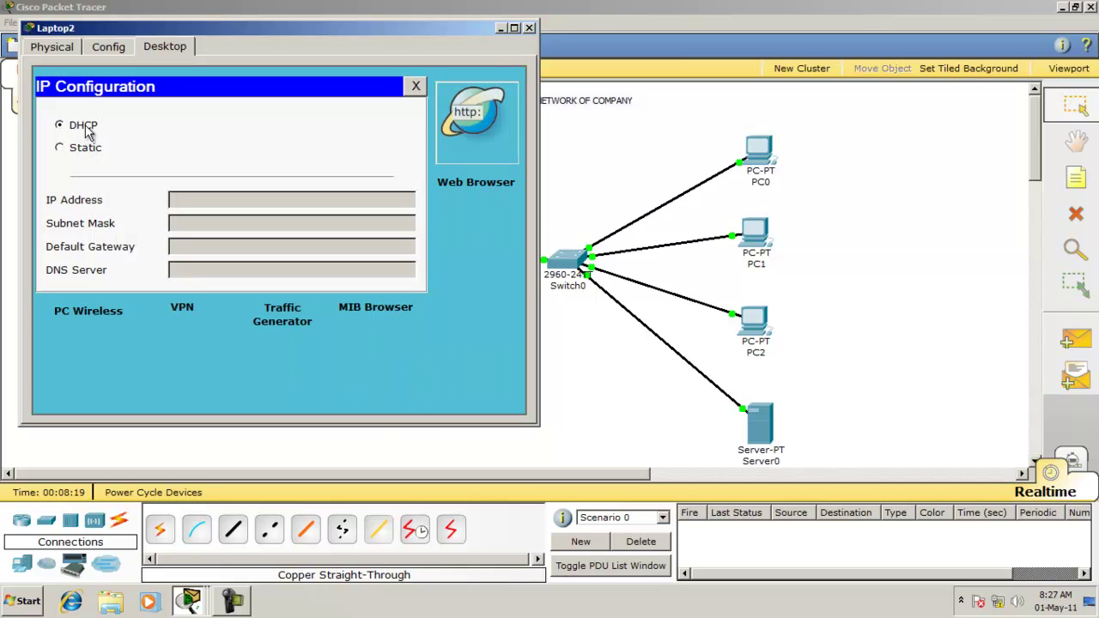
left_click(85, 147)
left_click(85, 129)
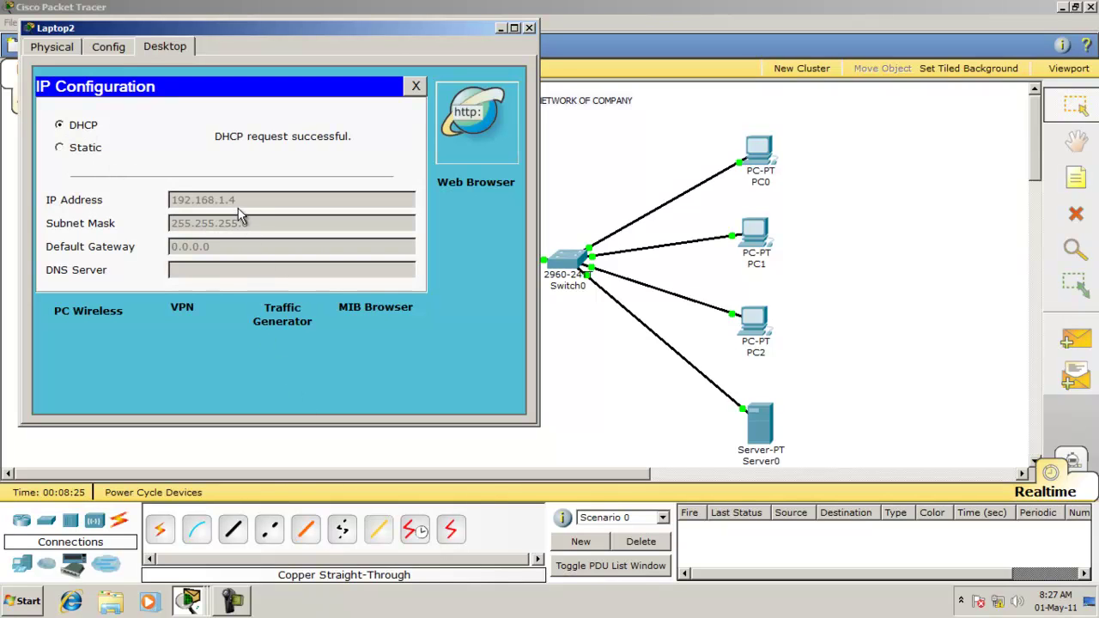
left_click_drag(407, 29, 429, 71)
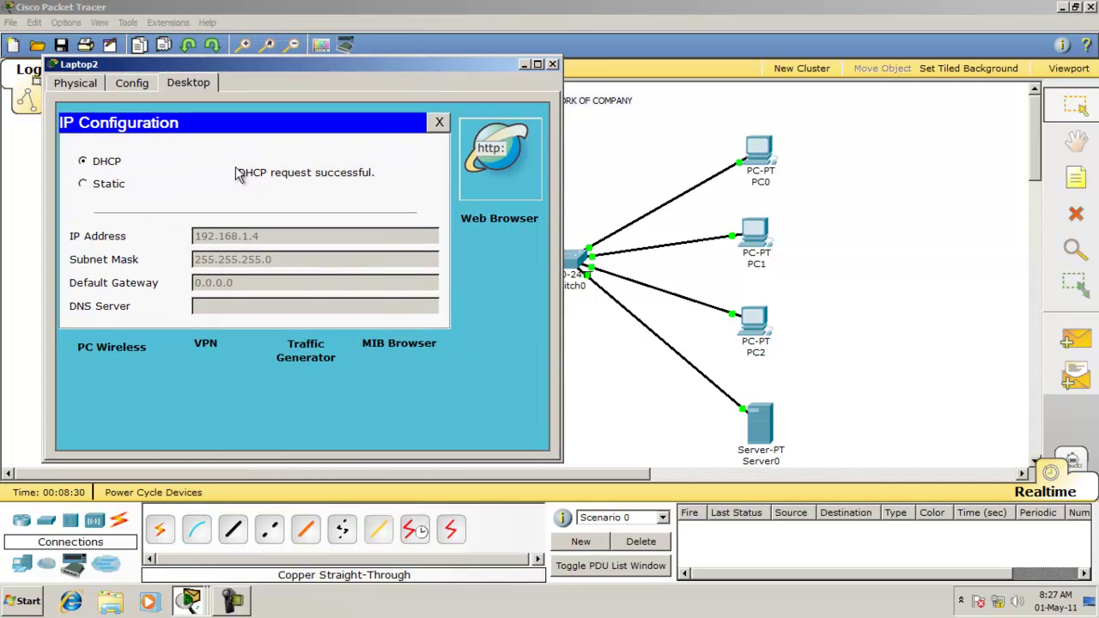
left_click(553, 65)
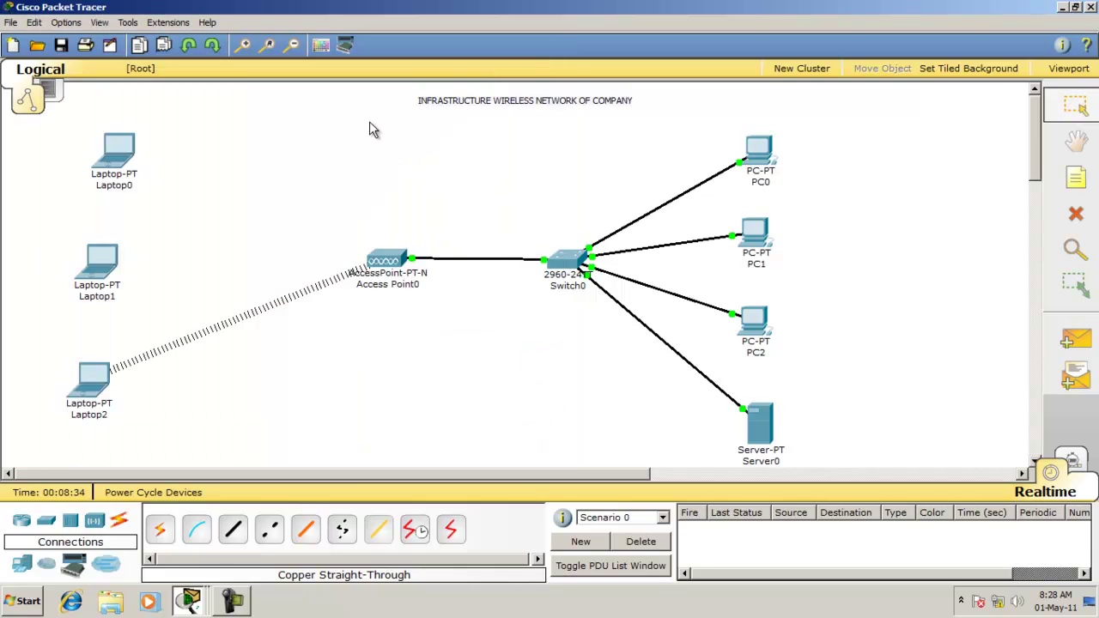
left_click_drag(356, 135, 813, 456)
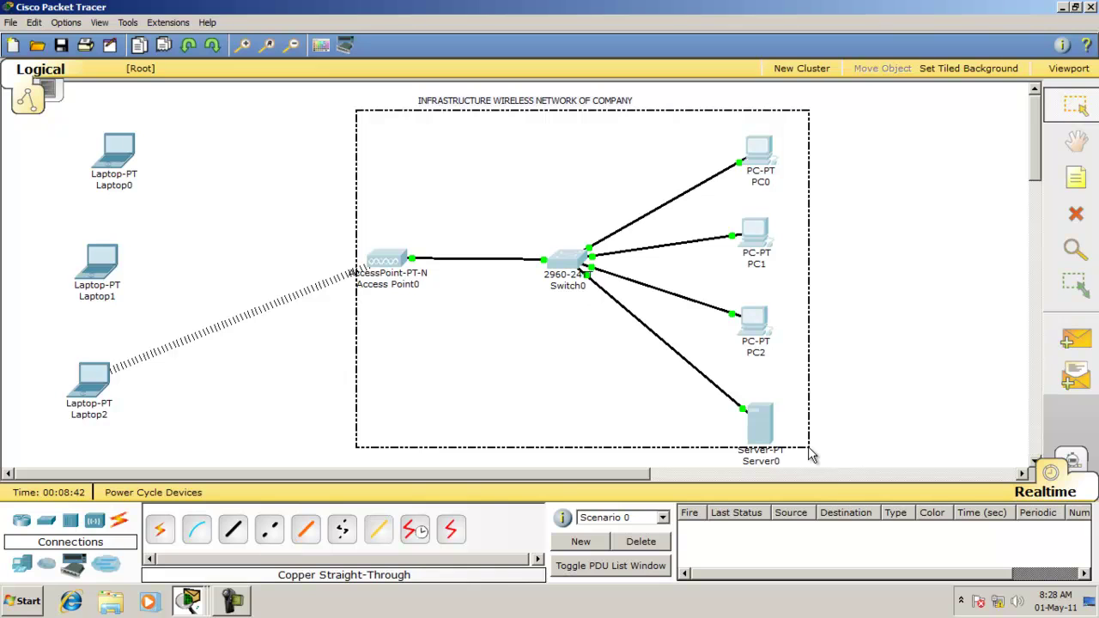
left_click_drag(813, 456, 812, 456)
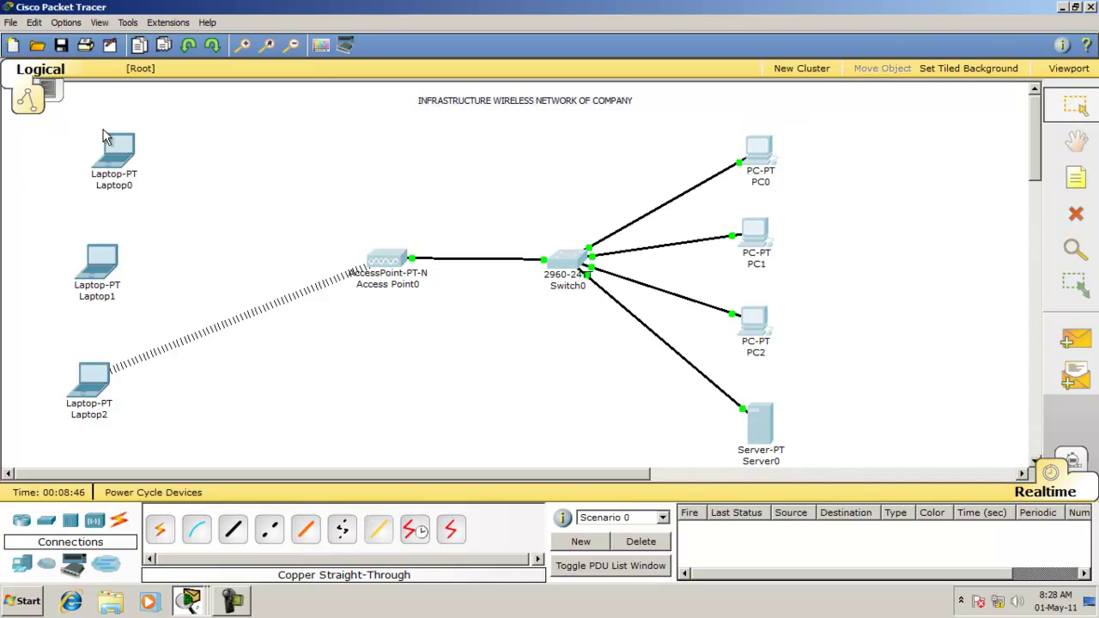
left_click_drag(346, 184, 1009, 410)
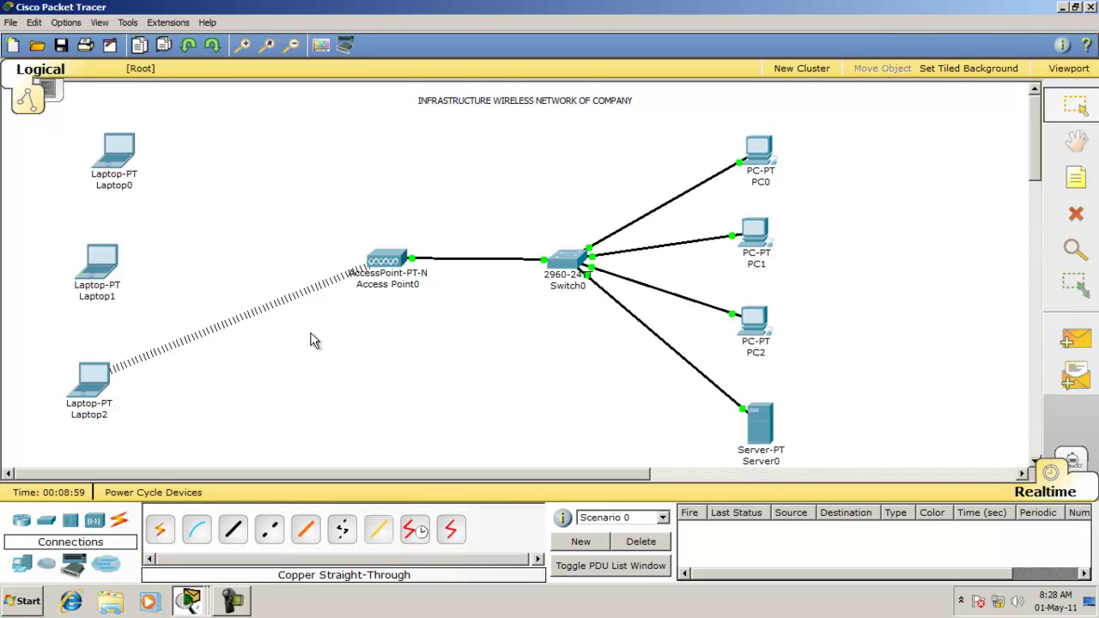
- Check PC2's IP configuration to confirm its address
left_click(756, 323)
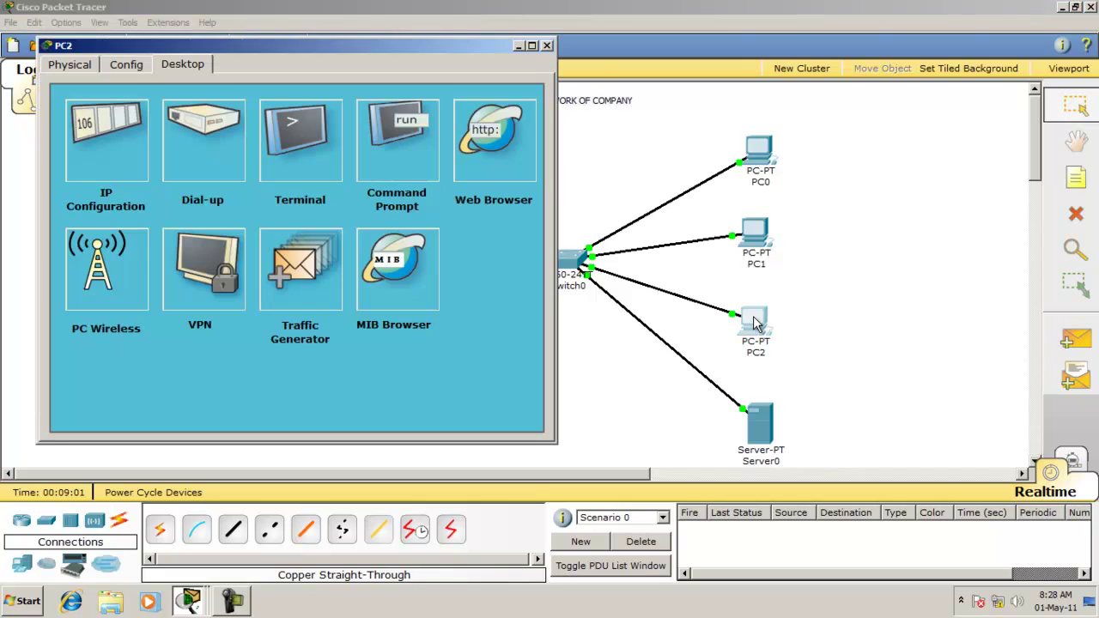
left_click(97, 139)
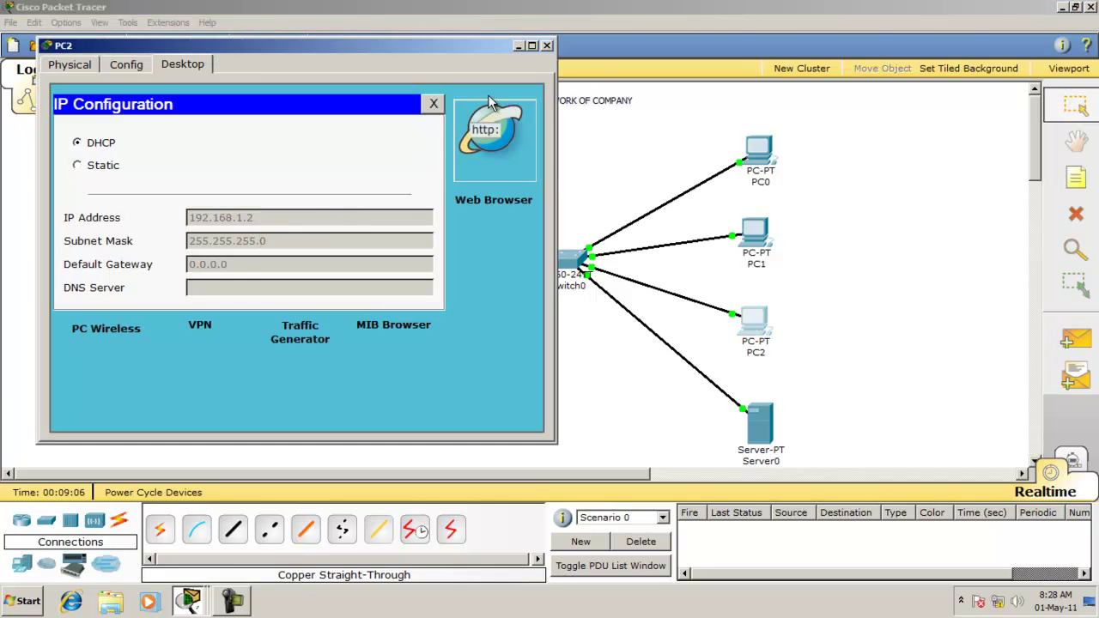
left_click(548, 46)
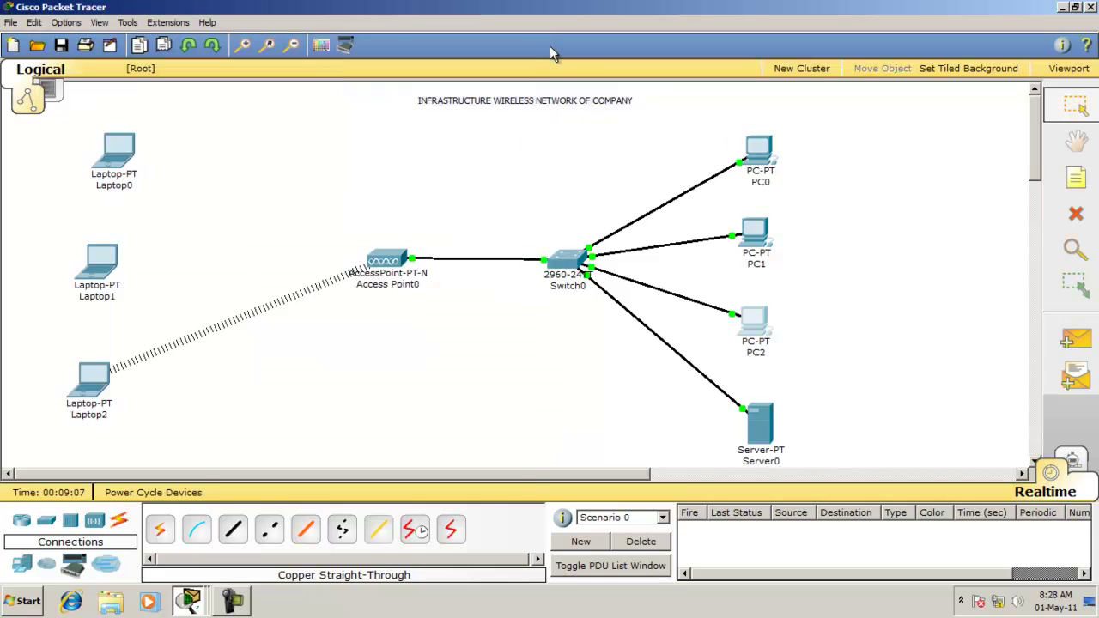
- Ping 192.168.1.2 from Laptop2's Command Prompt
left_click(94, 378)
left_click(449, 147)
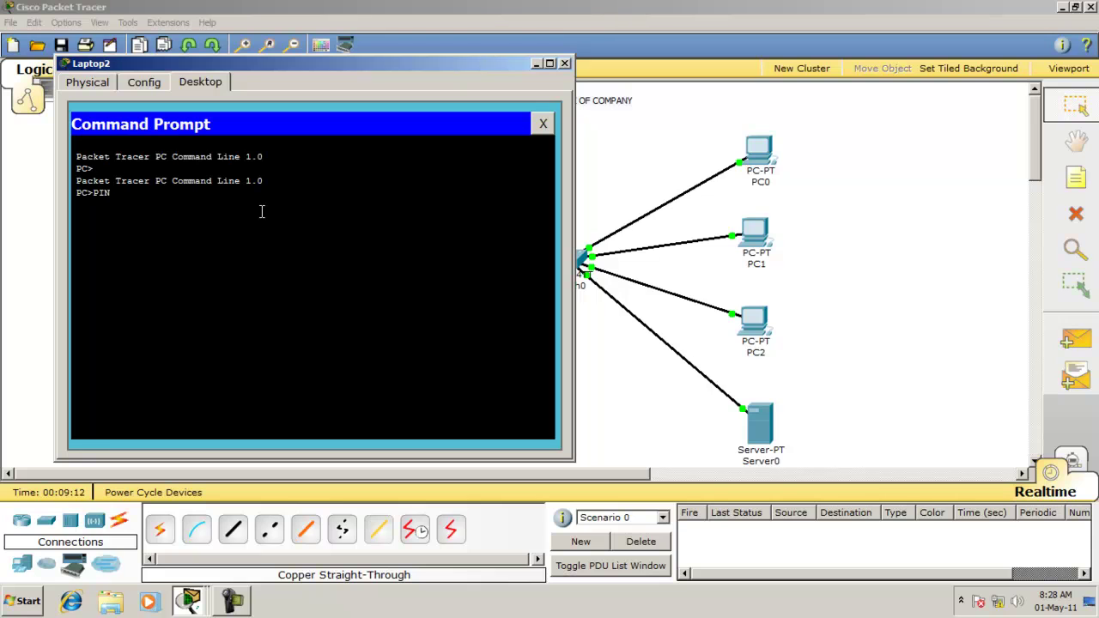
type("PING 192.168.1.2")
key("Return")
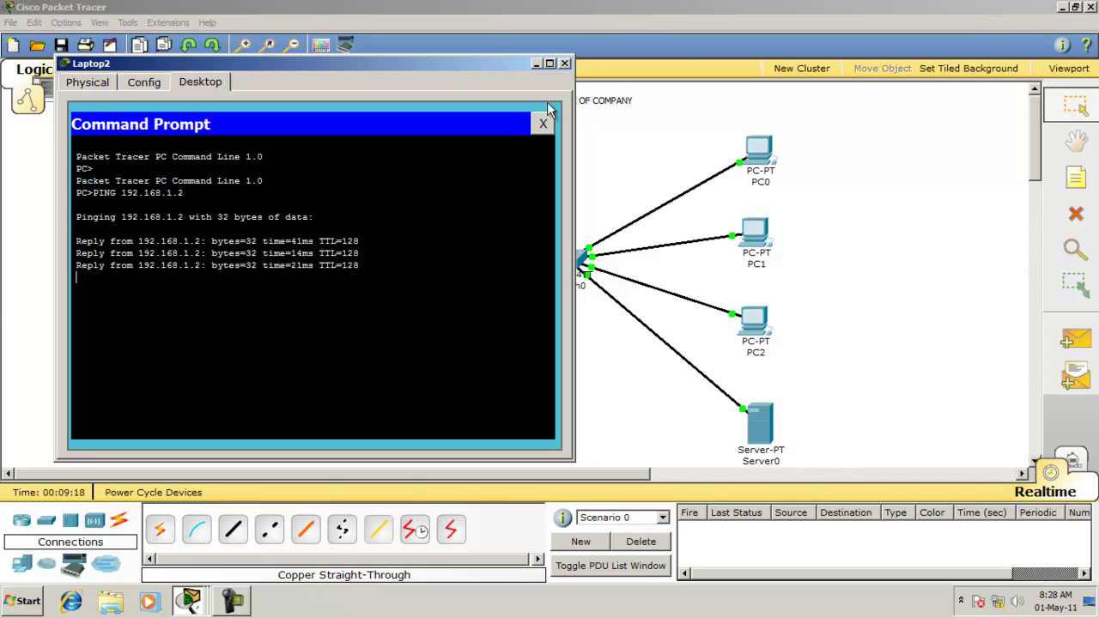
left_click(565, 65)
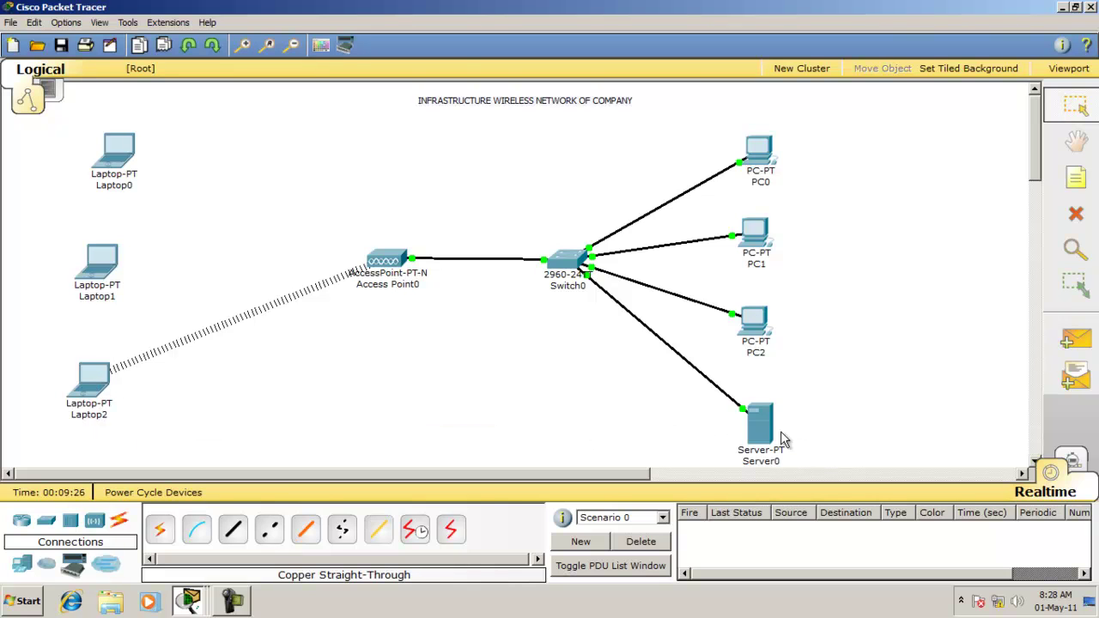
- Open Laptop2's Web Browser and check Server0's IP address on the topology
left_click(93, 377)
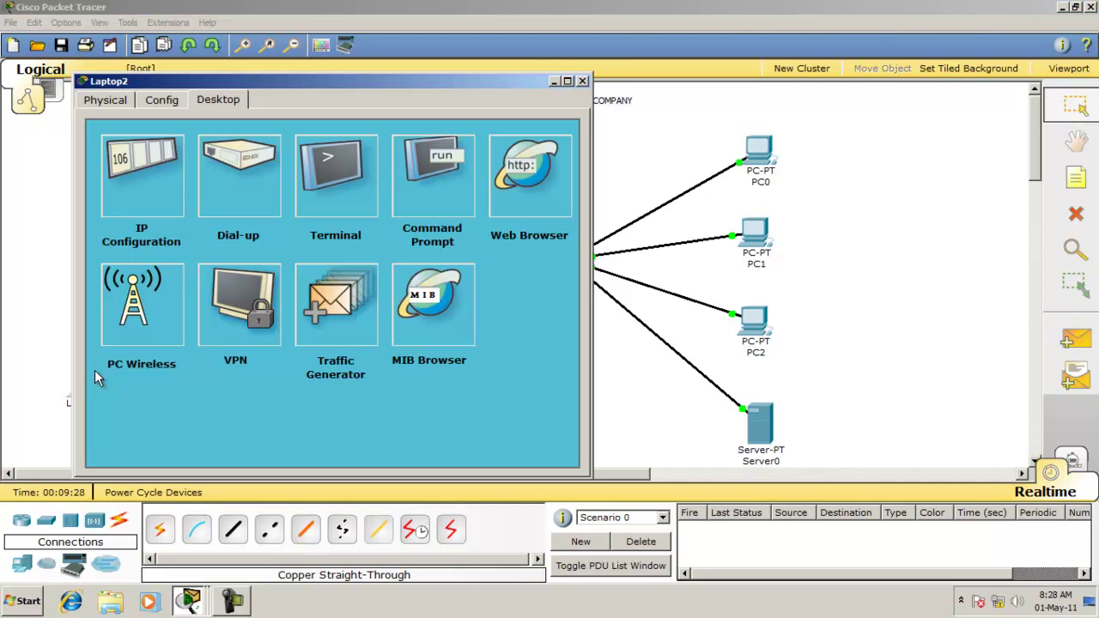
left_click(541, 183)
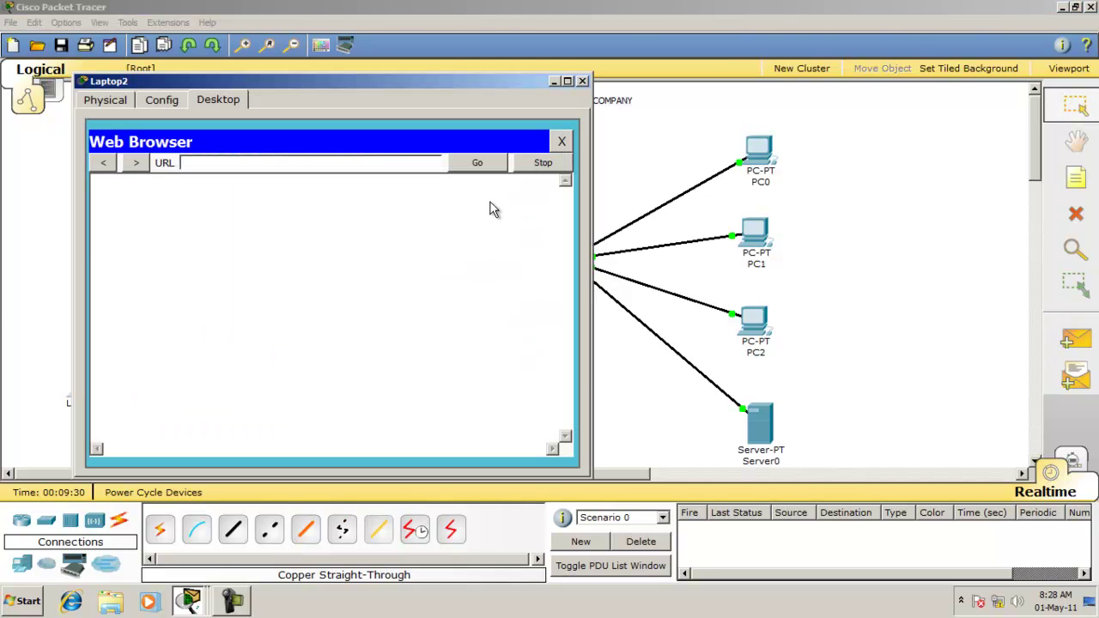
left_click(654, 400)
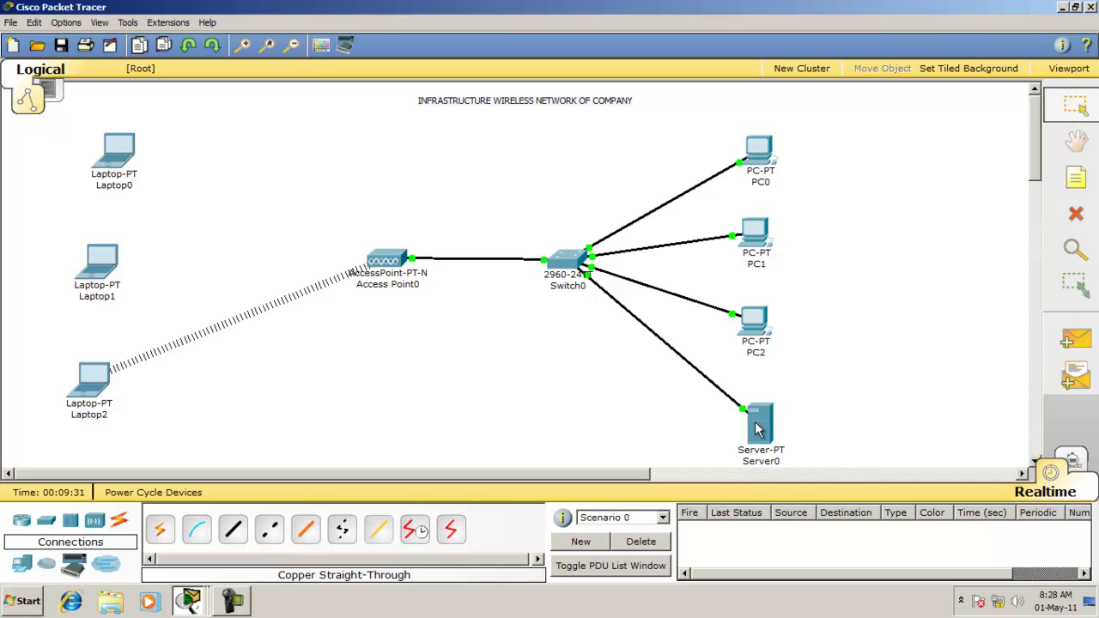
mouse_move(756, 429)
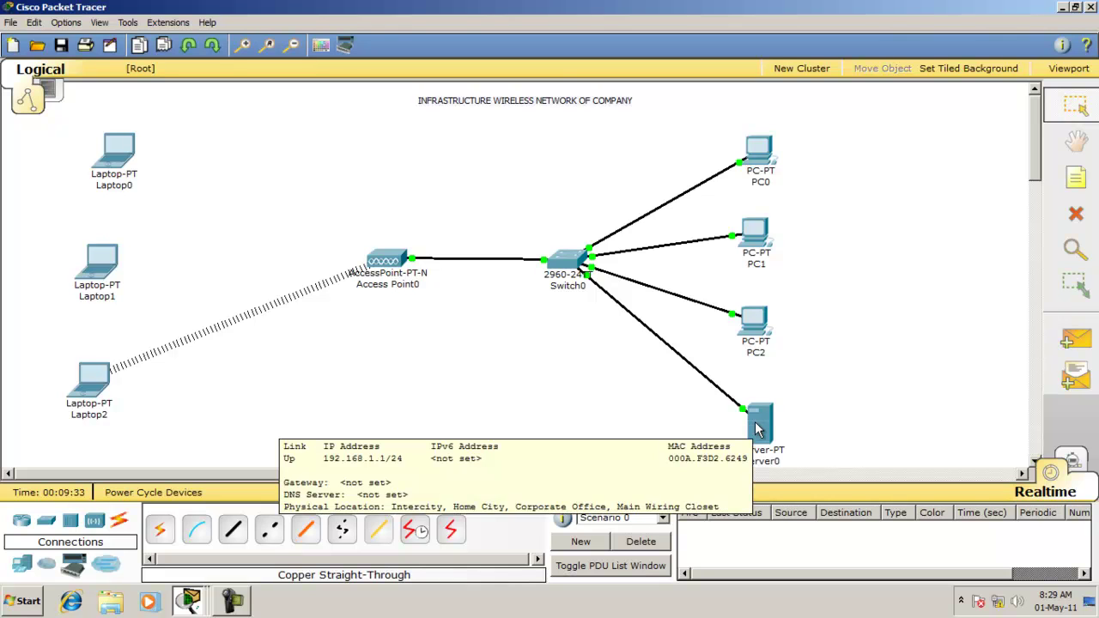
left_click(93, 376)
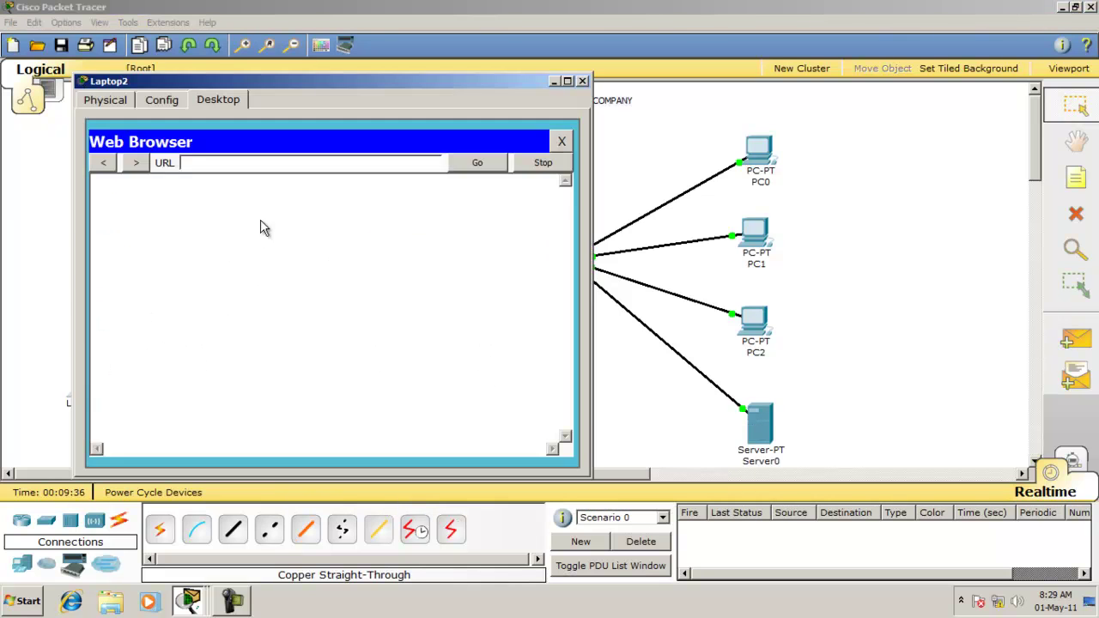
left_click(218, 162)
type("HTTP://192.168.1.1")
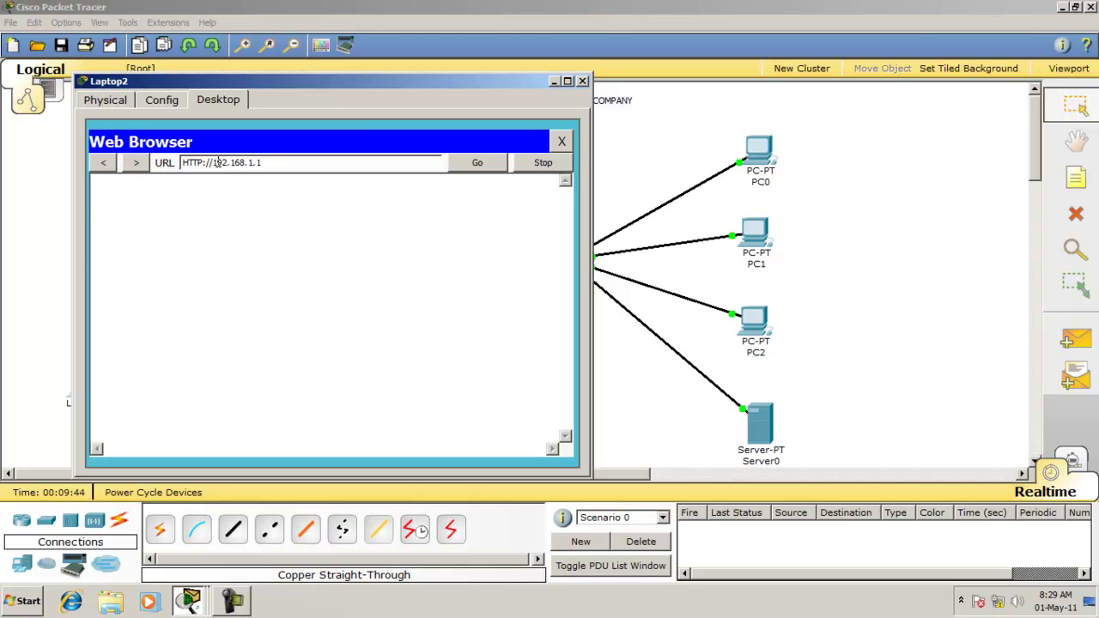
key("Return")
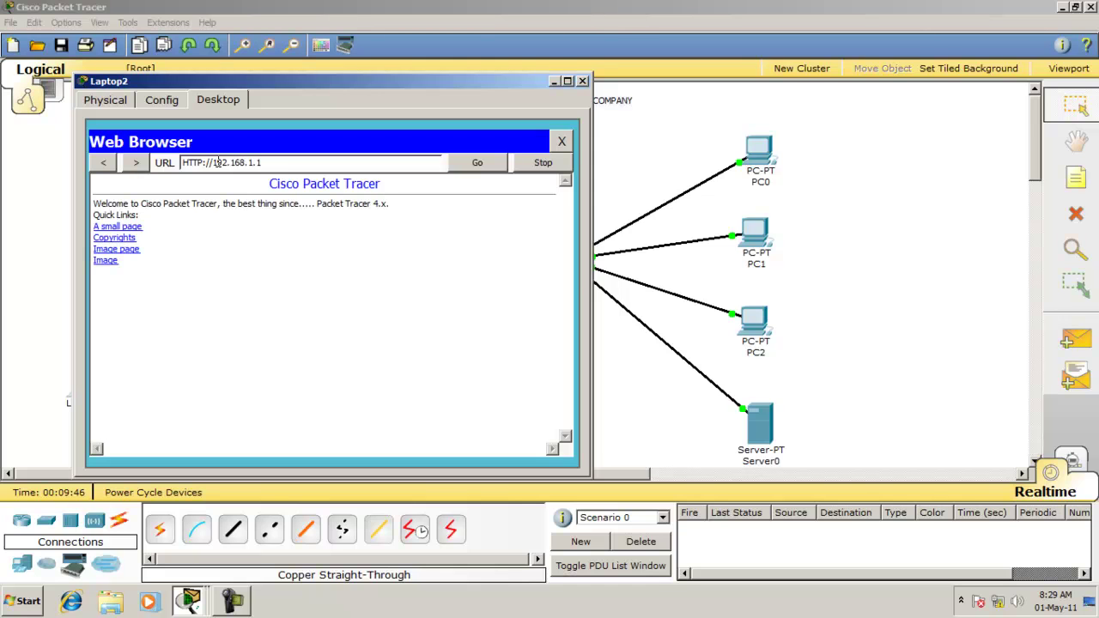
left_click_drag(320, 77, 247, 71)
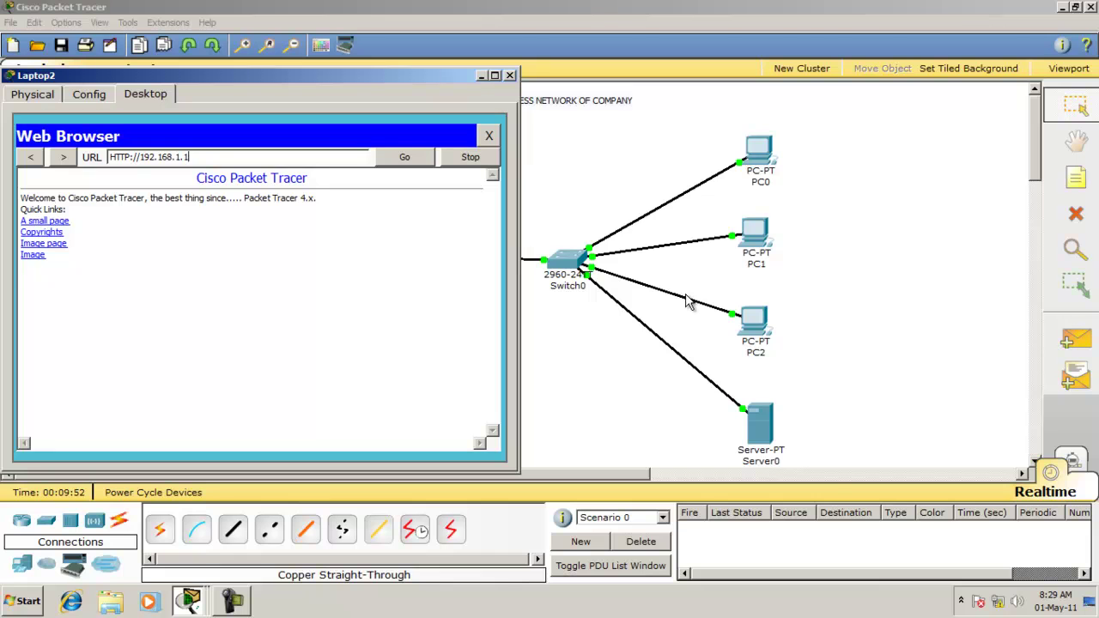
left_click_drag(365, 83, 450, 92)
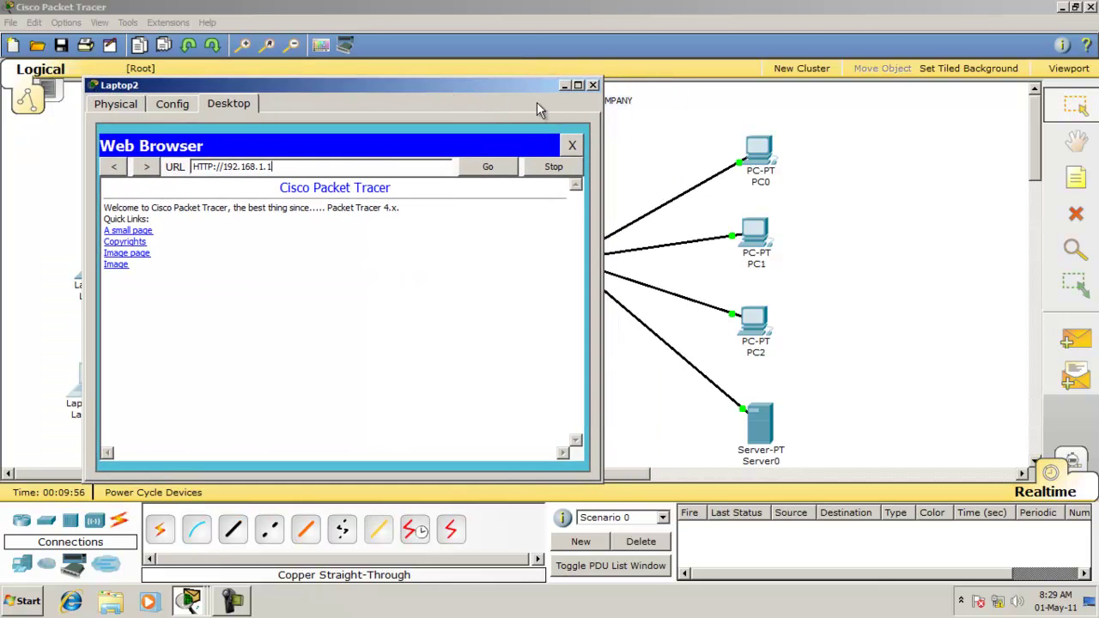
left_click(592, 86)
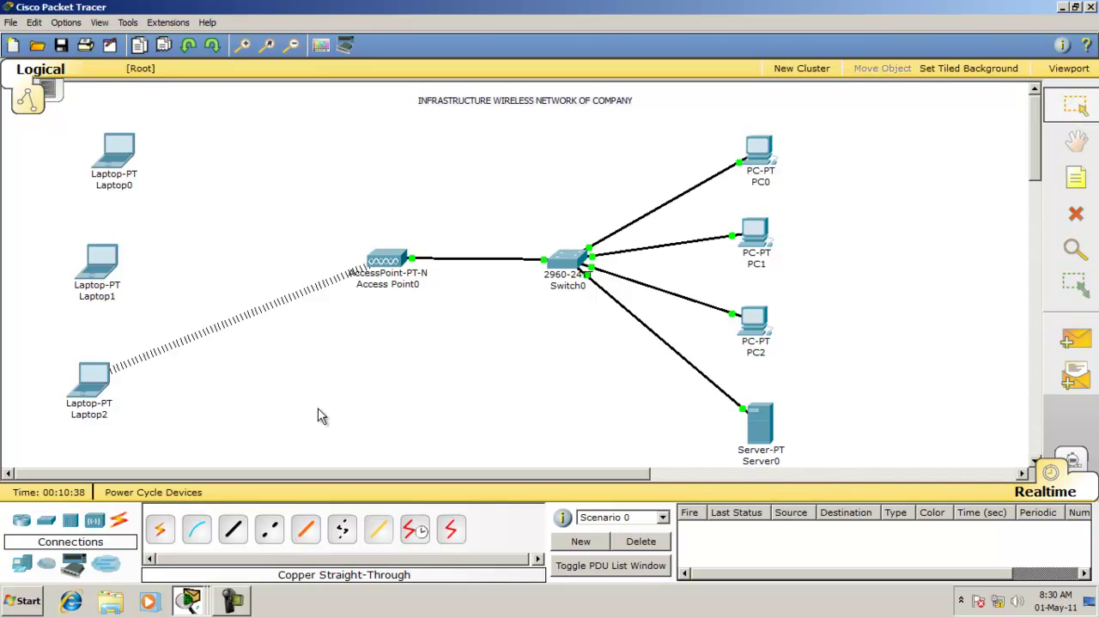
- Check Laptop2's IP configuration to confirm its 192.168.1.4 address
left_click(754, 325)
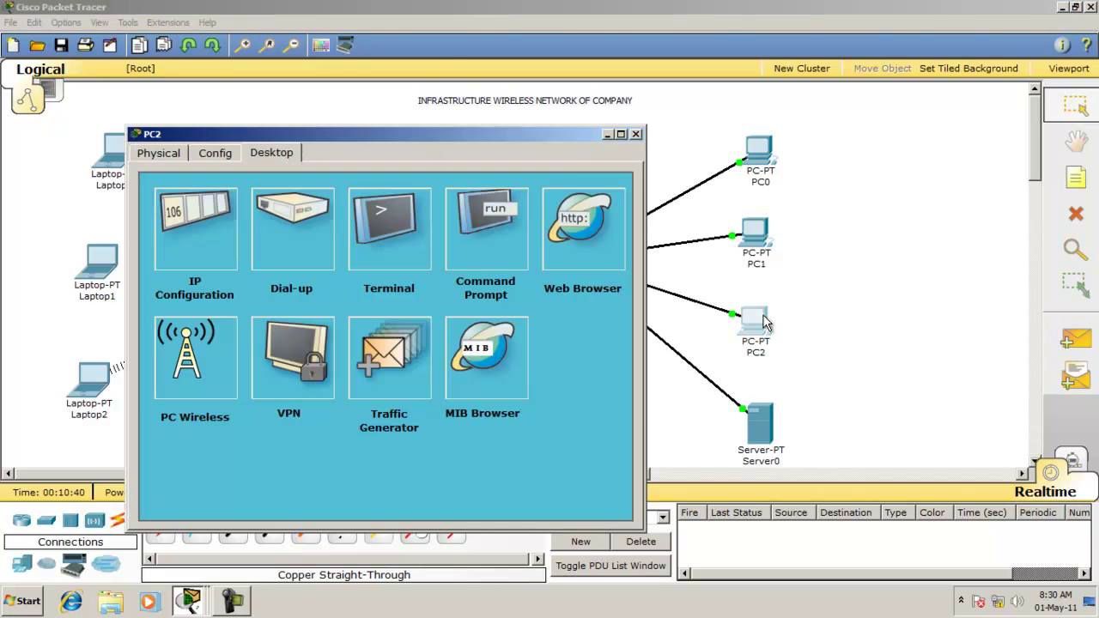
left_click(635, 134)
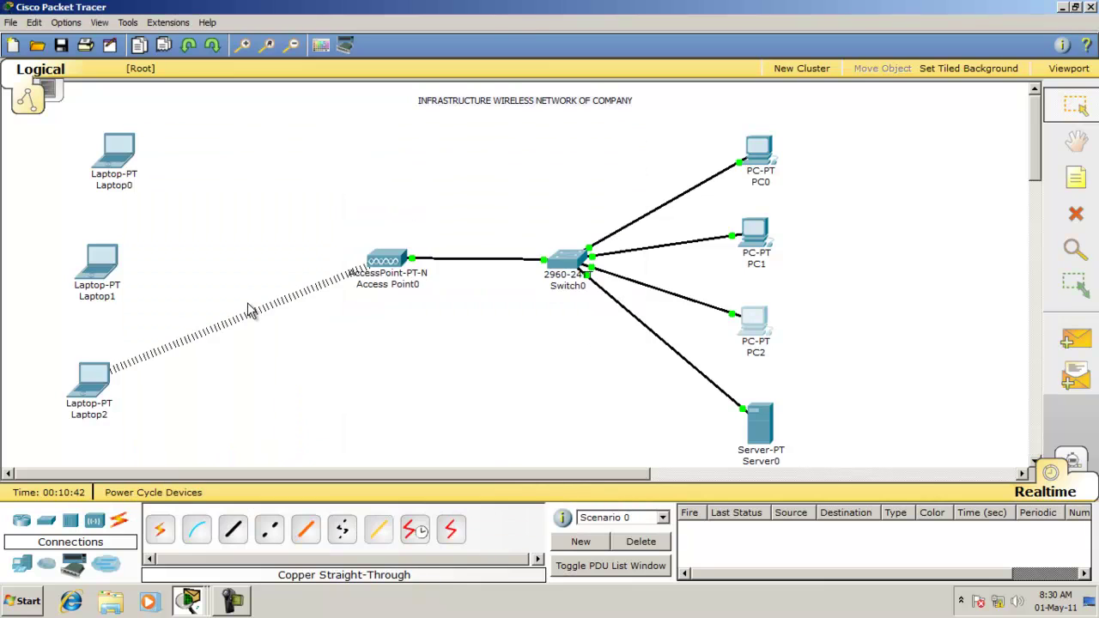
left_click(107, 372)
left_click(115, 151)
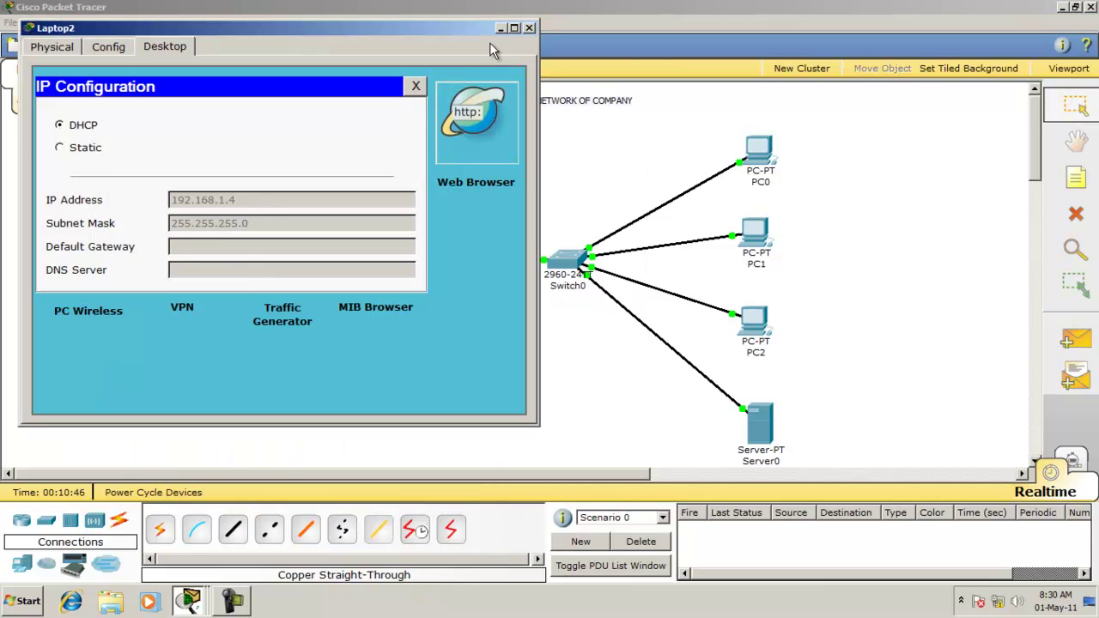
left_click(530, 28)
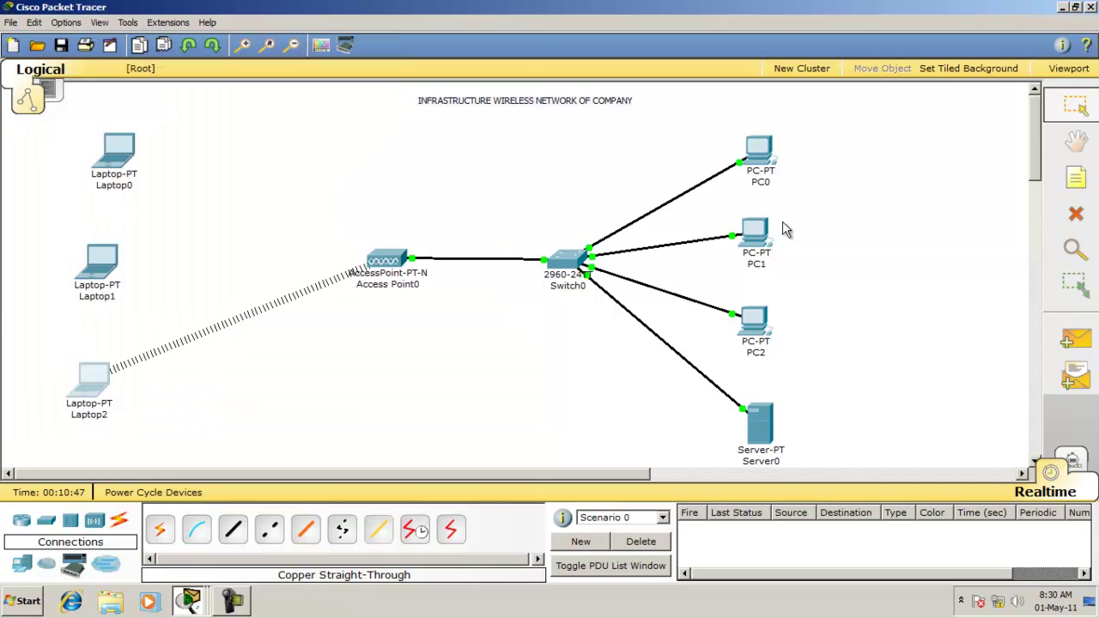
- Ping Laptop2 at 192.168.1.4 from PC2's Command Prompt
left_click(753, 324)
left_click(386, 147)
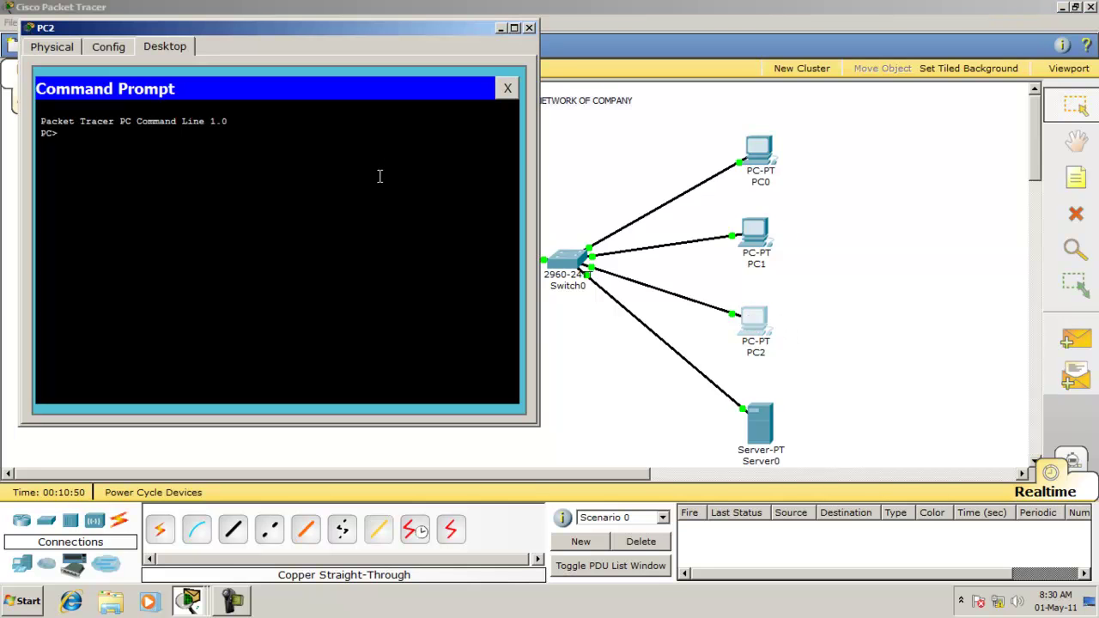
type("pING 192.168.1.4")
key("Return")
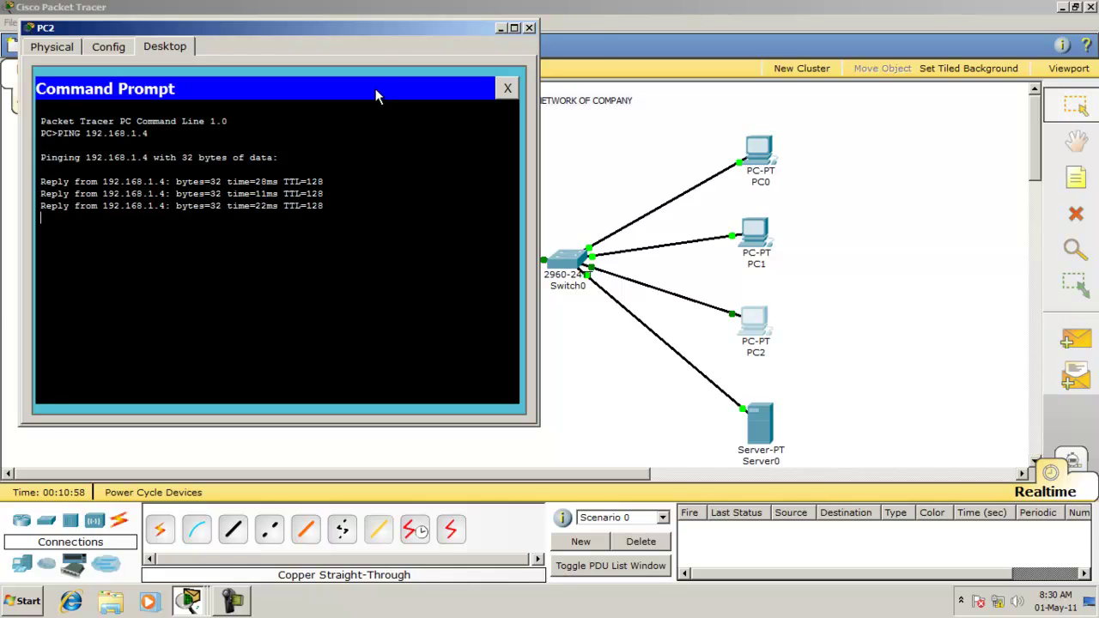
left_click_drag(387, 27, 533, 33)
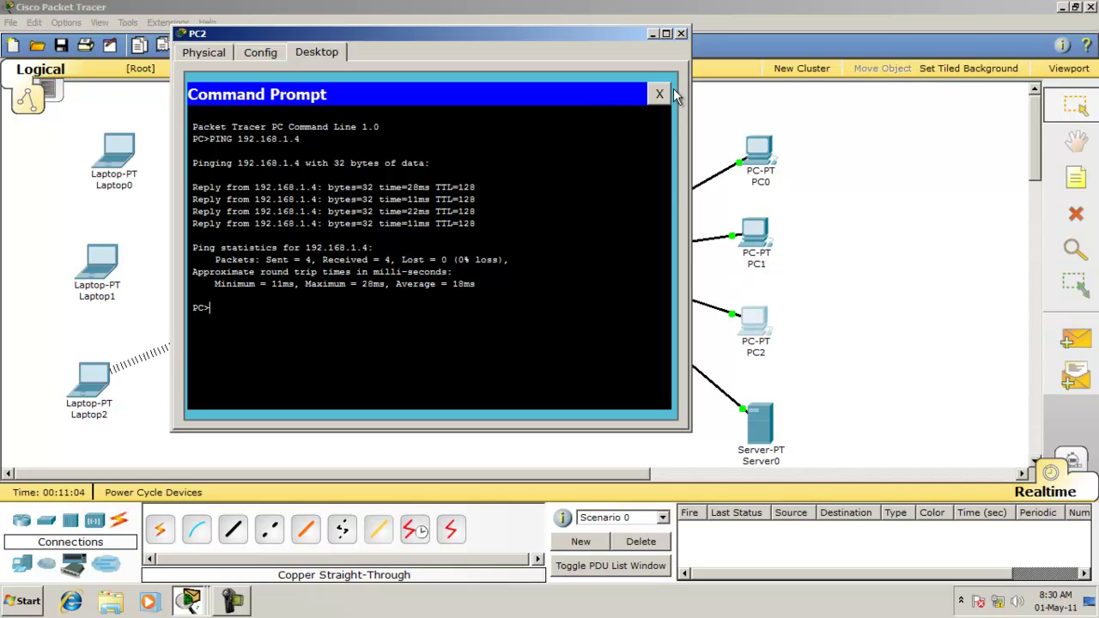
left_click(684, 33)
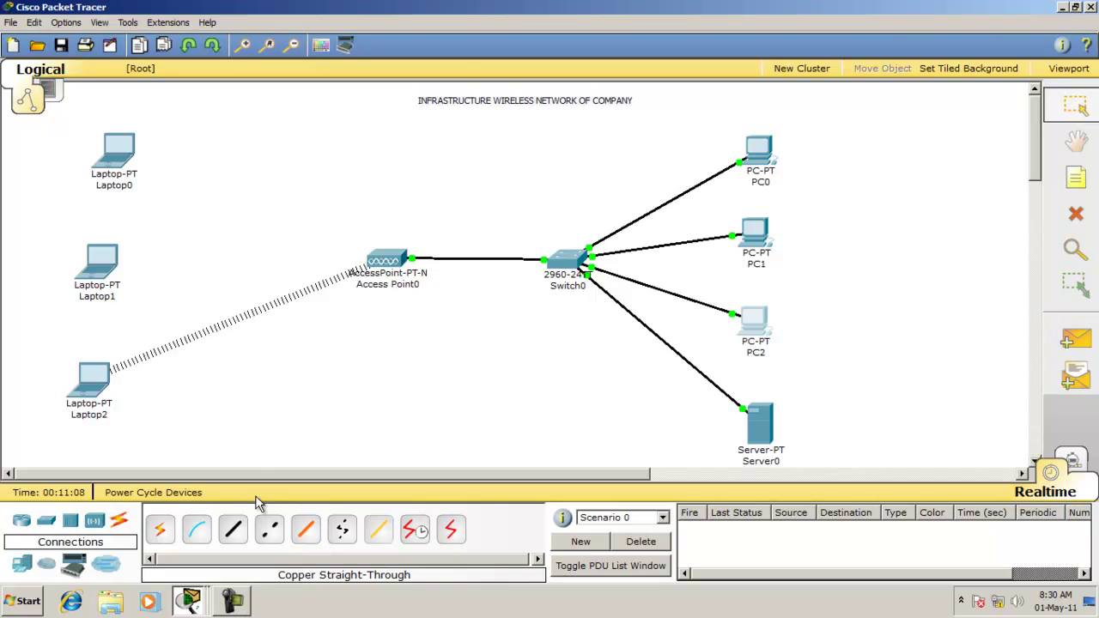
- Switch to the second topology containing the Linksys WRT300N Wireless Router1
left_click(243, 608)
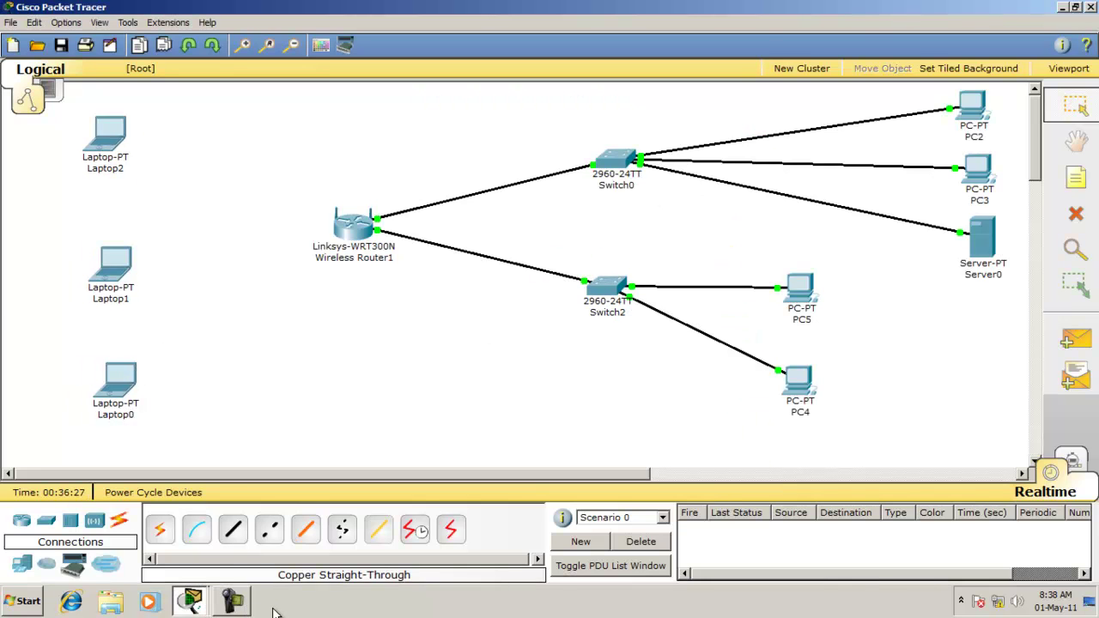
left_click(210, 601)
mouse_move(352, 264)
- Turn off Server0's DHCP service
left_click(991, 240)
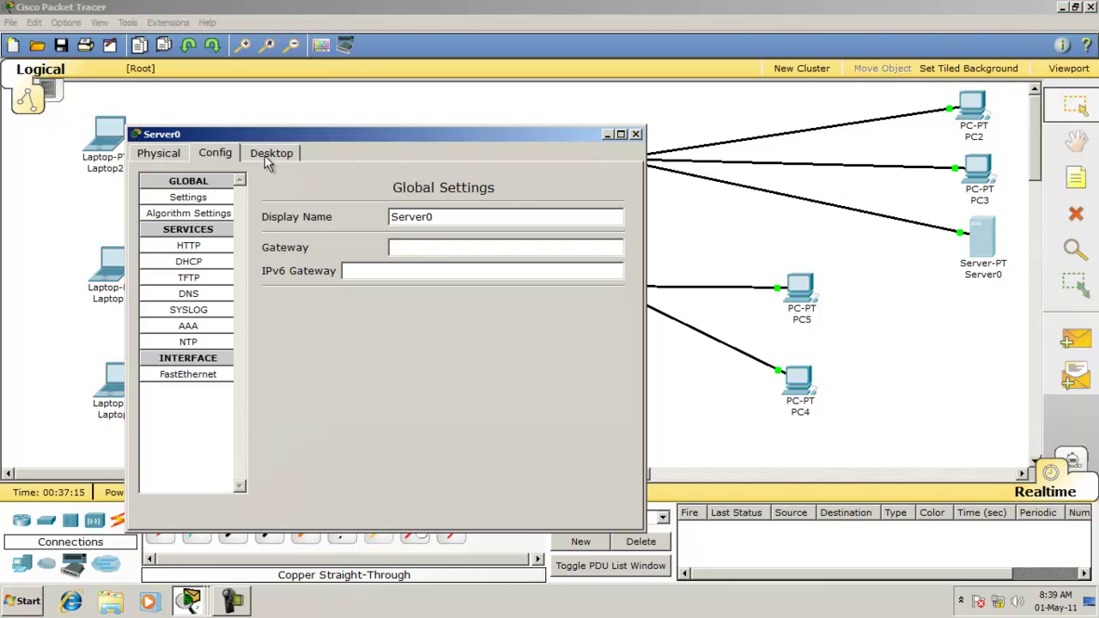
left_click(192, 261)
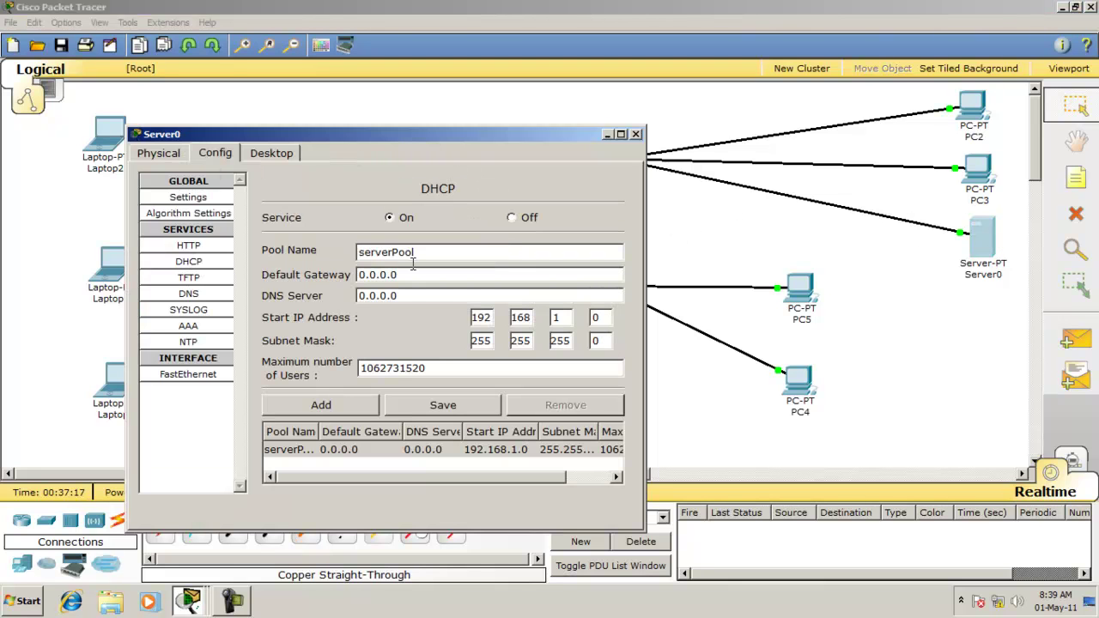
left_click(512, 218)
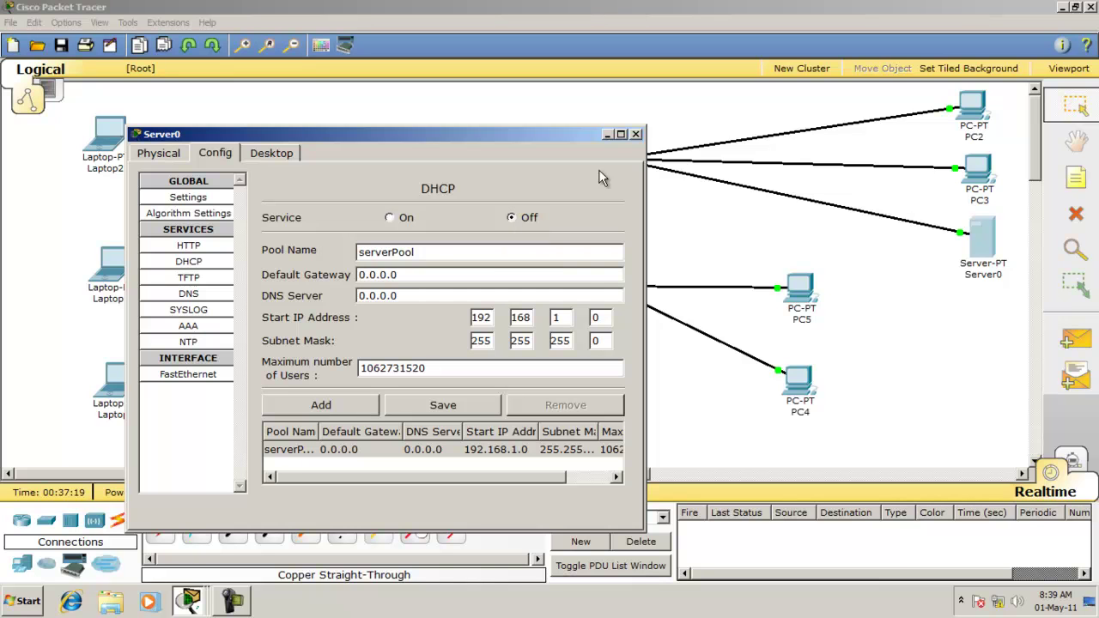
left_click(635, 134)
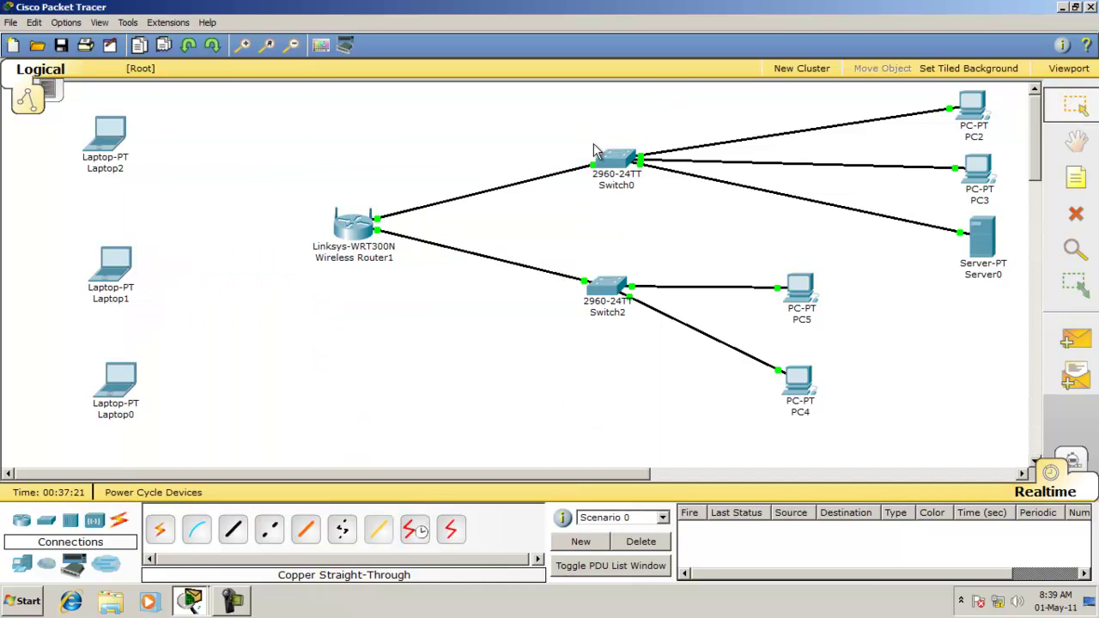
- Change Wireless Router1's DHCP start IP address to 192.168.0.2
left_click(356, 235)
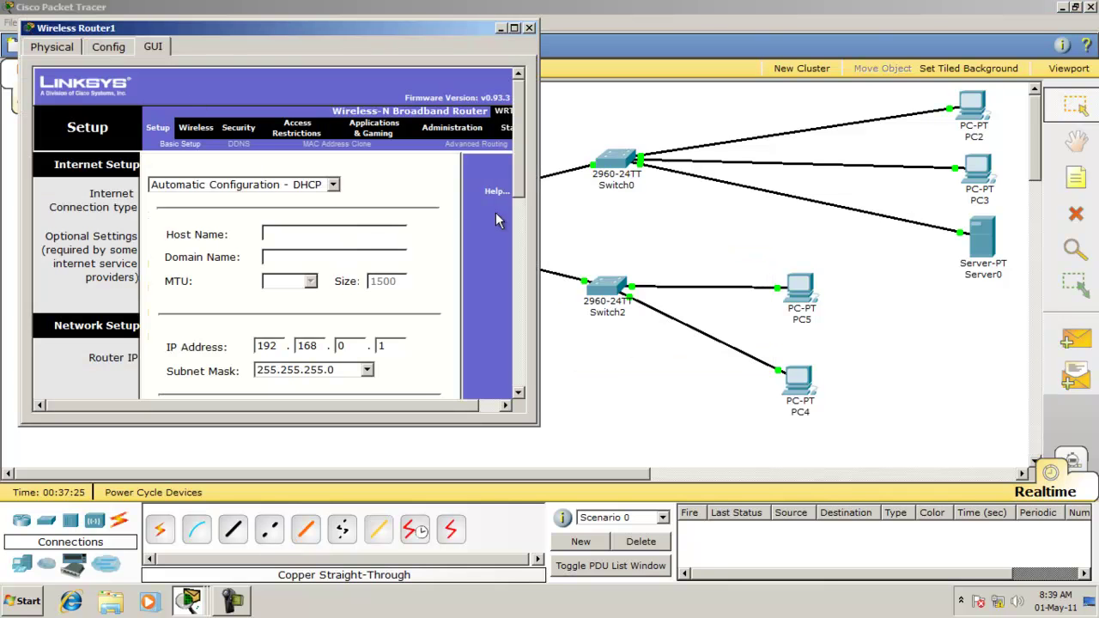
scroll(522, 177, "down", 1)
left_click_drag(521, 180, 522, 210)
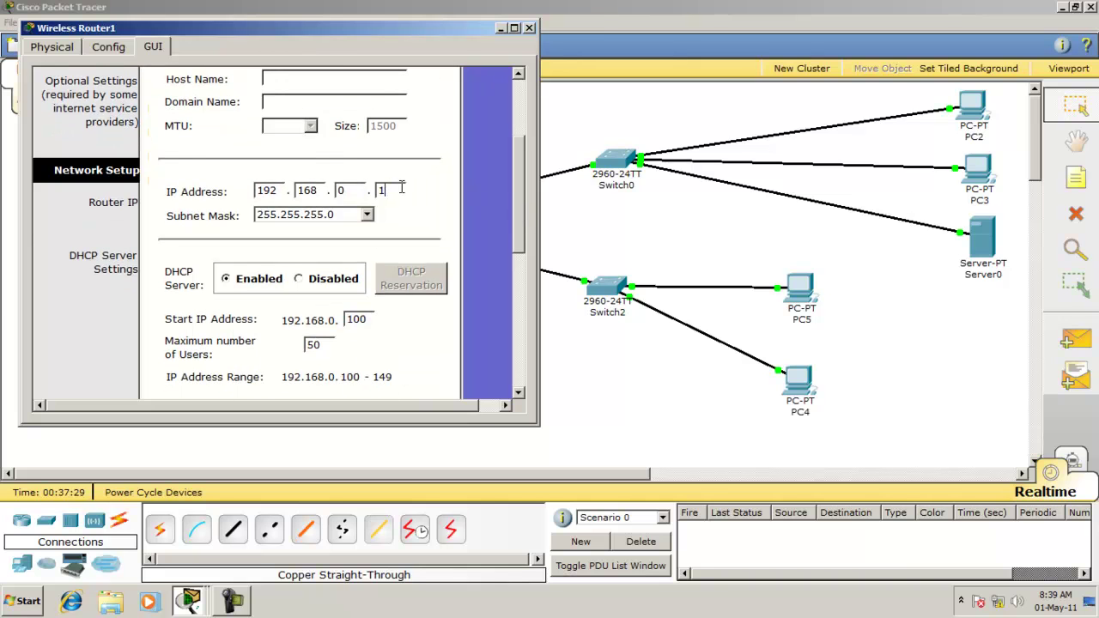
left_click_drag(521, 204, 527, 238)
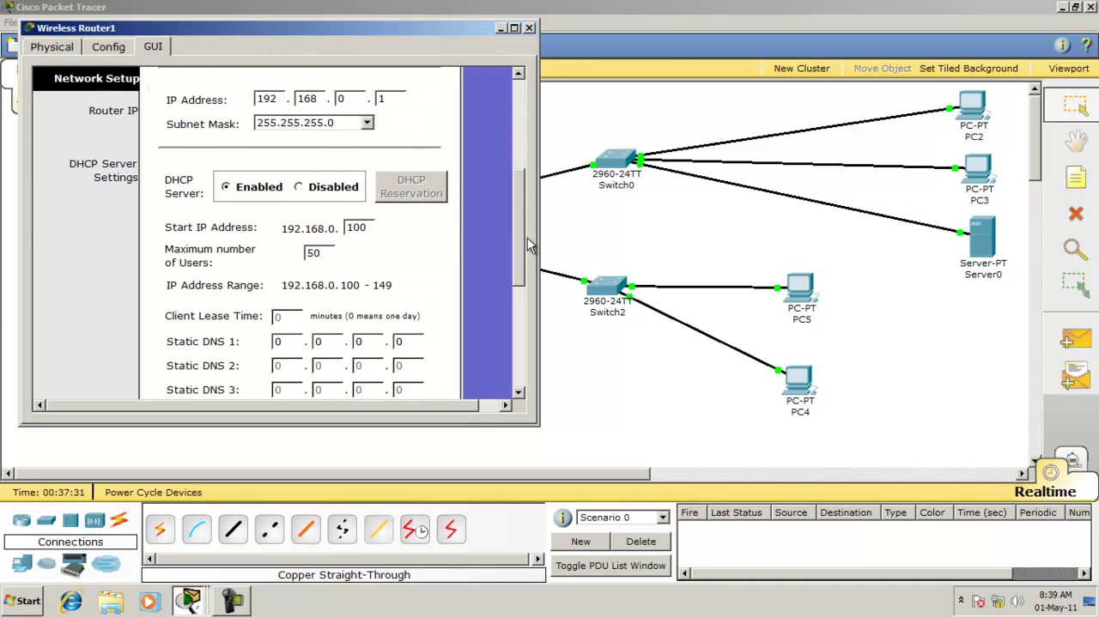
left_click(370, 223)
key("BackSpace")
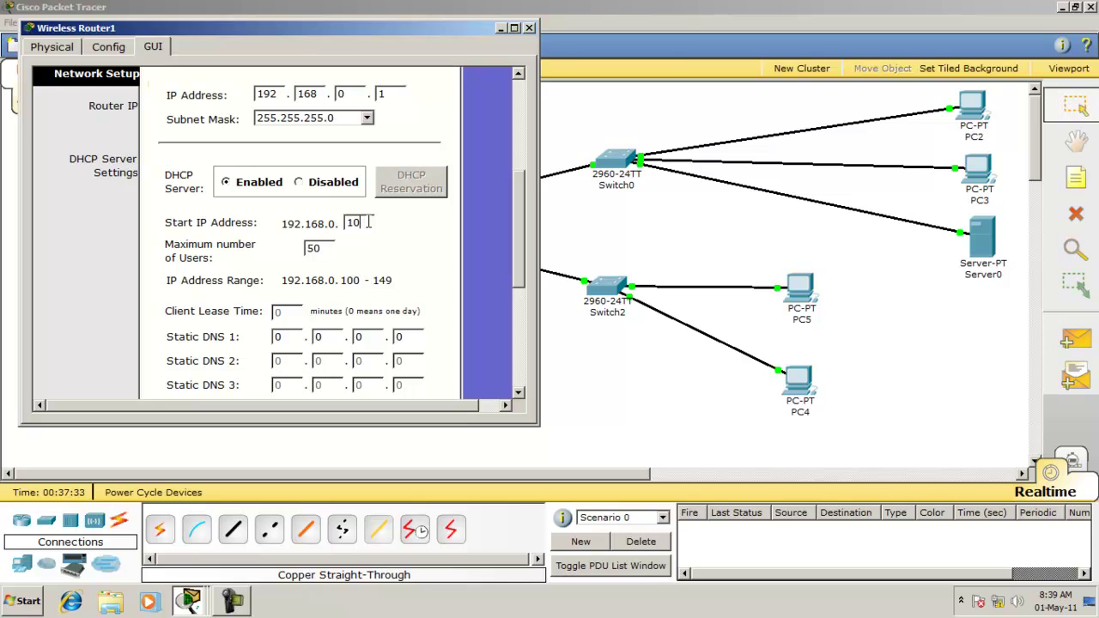
key("BackSpace")
key("BackSpace")
type("2")
- Save the router's updated DHCP setup settings
left_click_drag(514, 197, 519, 104)
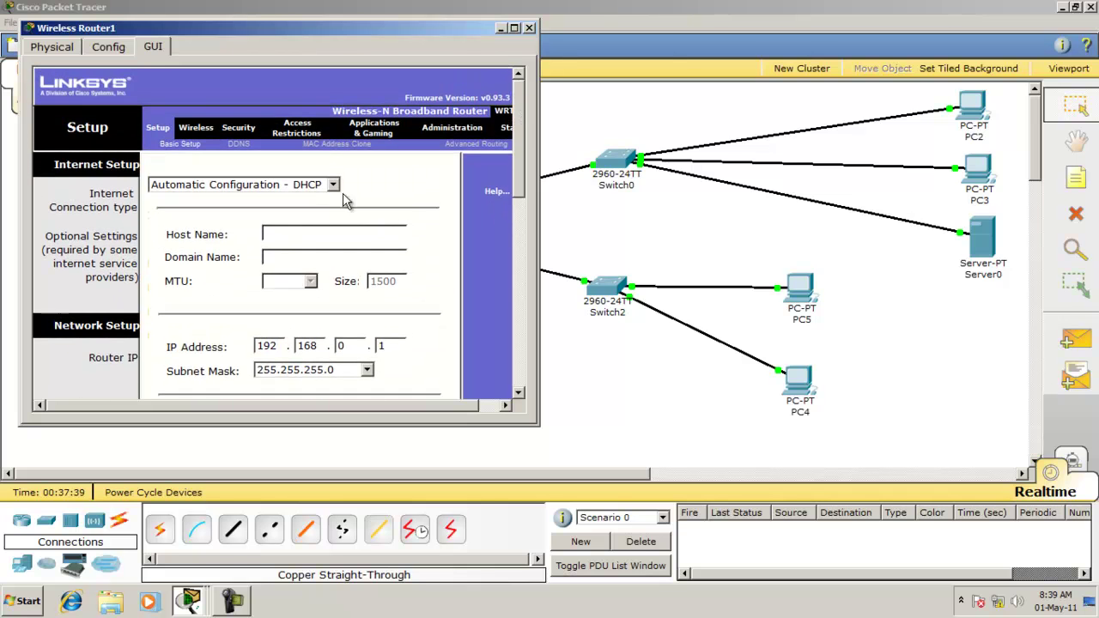
left_click_drag(515, 185, 533, 365)
right_click(532, 367)
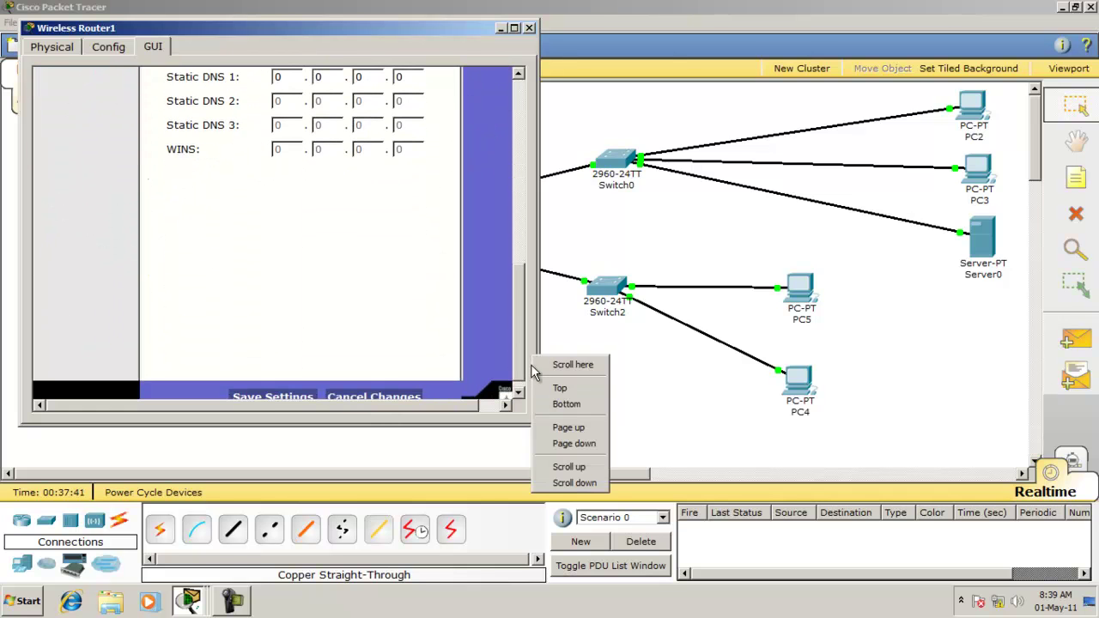
left_click(516, 389)
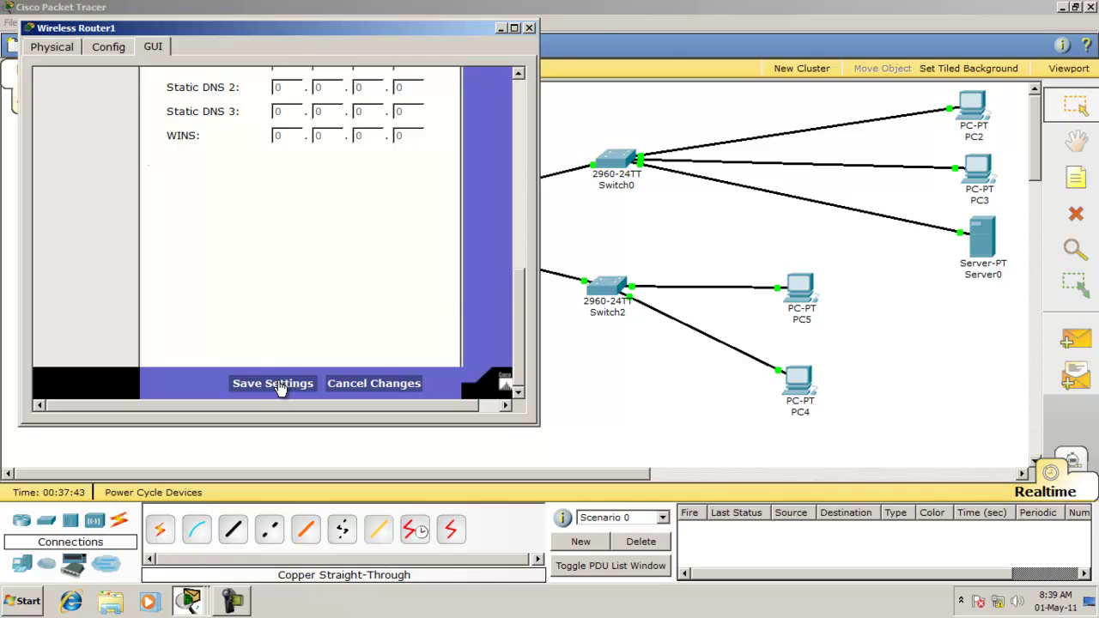
left_click_drag(520, 286, 512, 82)
- Rename the router's wireless SSID to MICROSOFT and save it
left_click(207, 110)
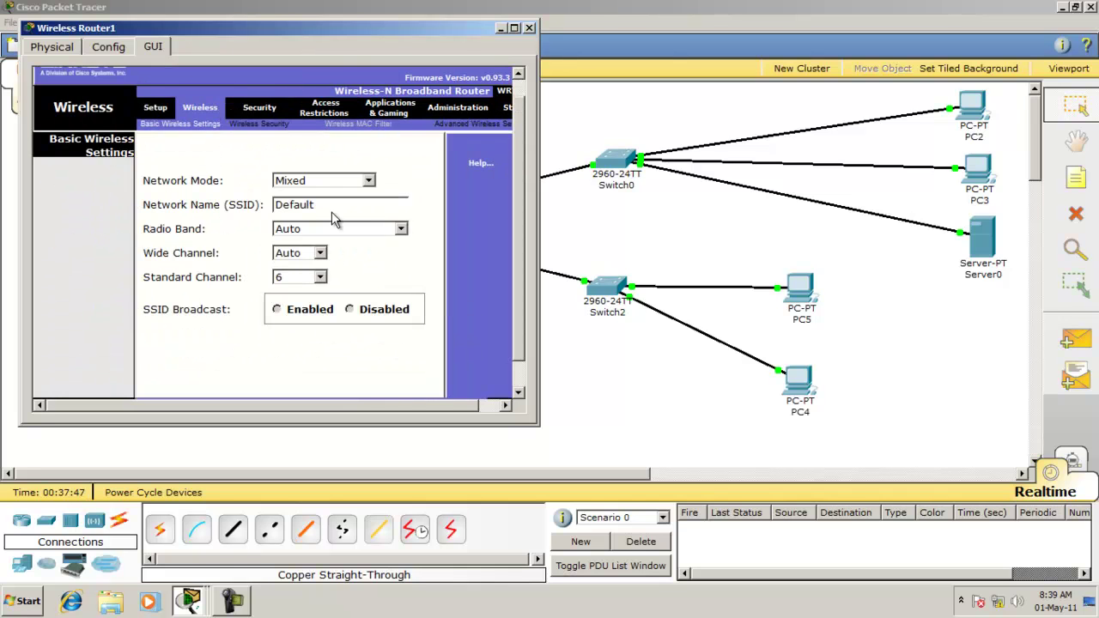
left_click(355, 207)
key("BackSpace")
key("BackSpace")
key("BackSpace")
key("BackSpace")
key("BackSpace")
key("BackSpace")
key("BackSpace")
type("MICROSOFT")
left_click_drag(523, 225, 523, 256)
left_click(287, 384)
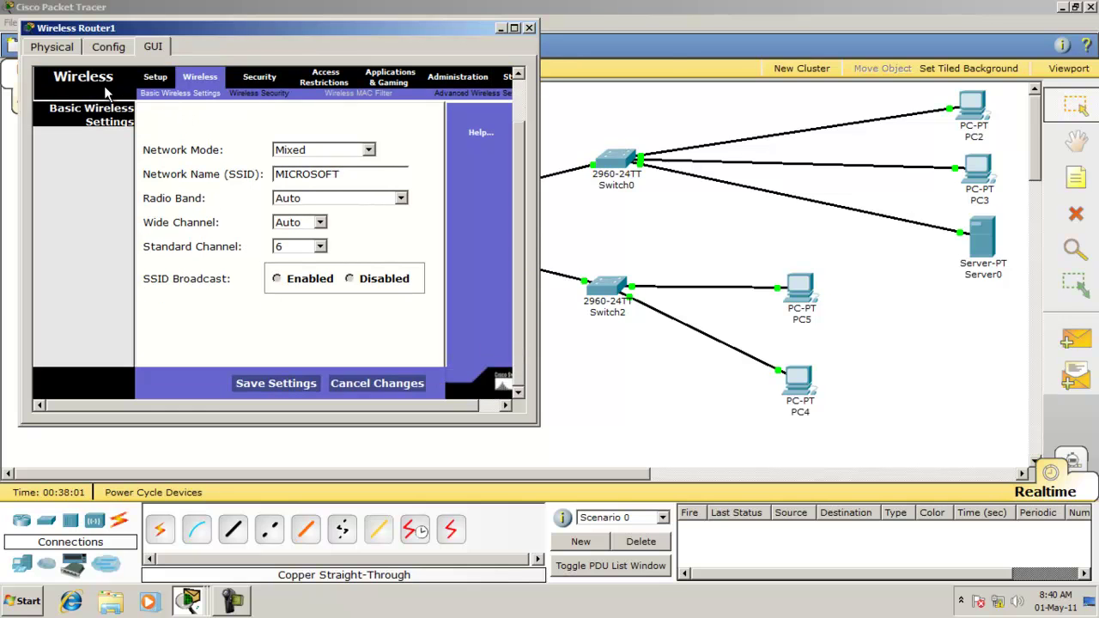
- Enable WEP on the router's wireless interface and enter the WEP key
left_click(109, 48)
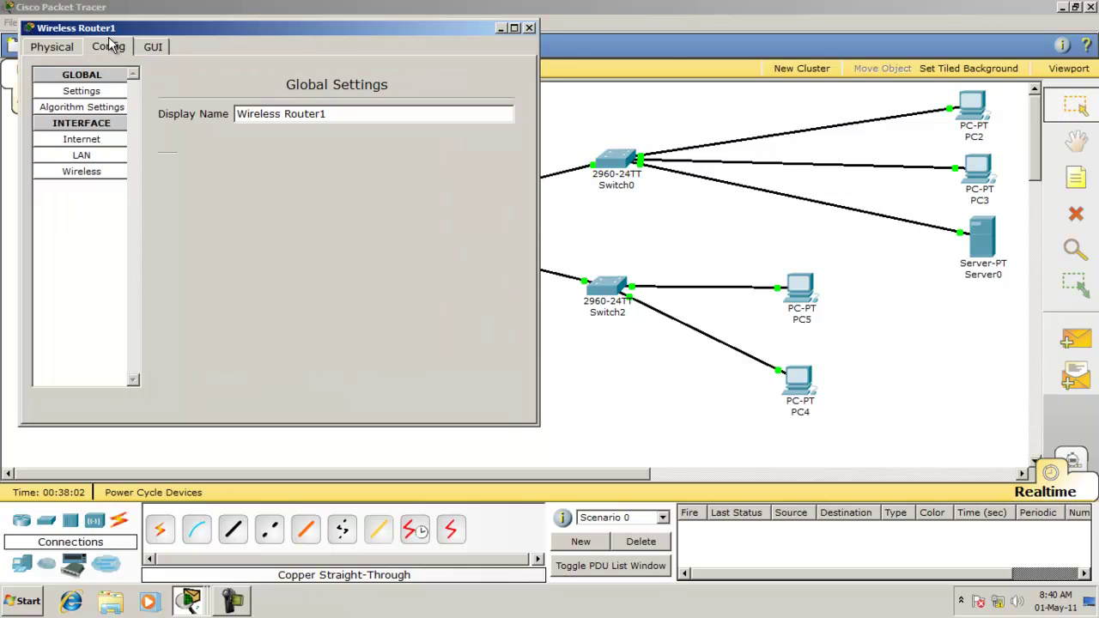
left_click(102, 171)
left_click(361, 186)
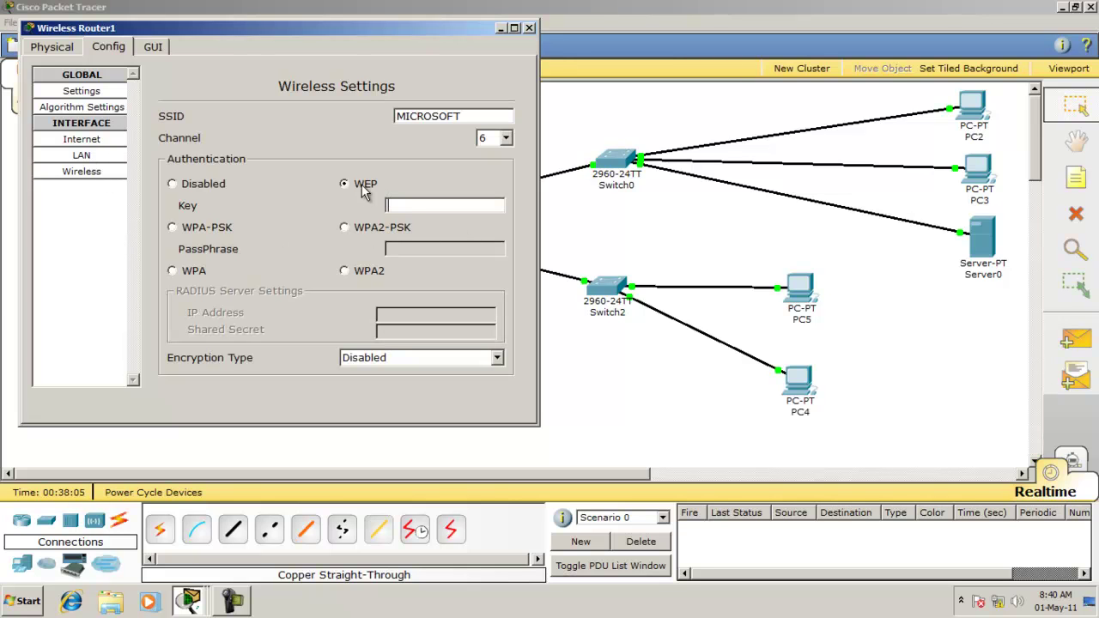
type("1234567891")
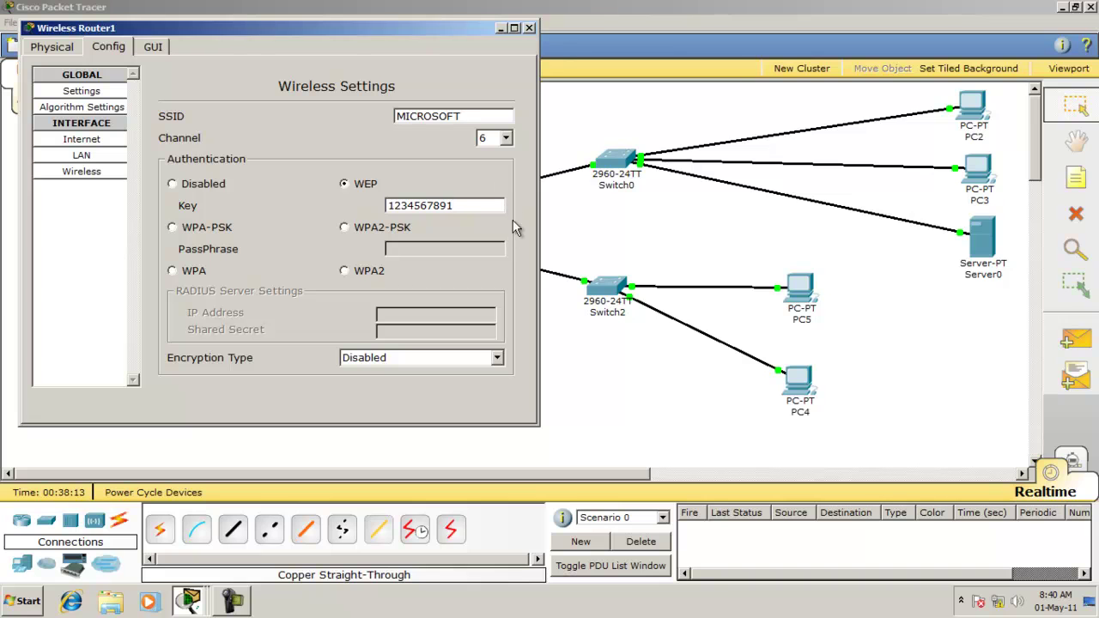
left_click(530, 29)
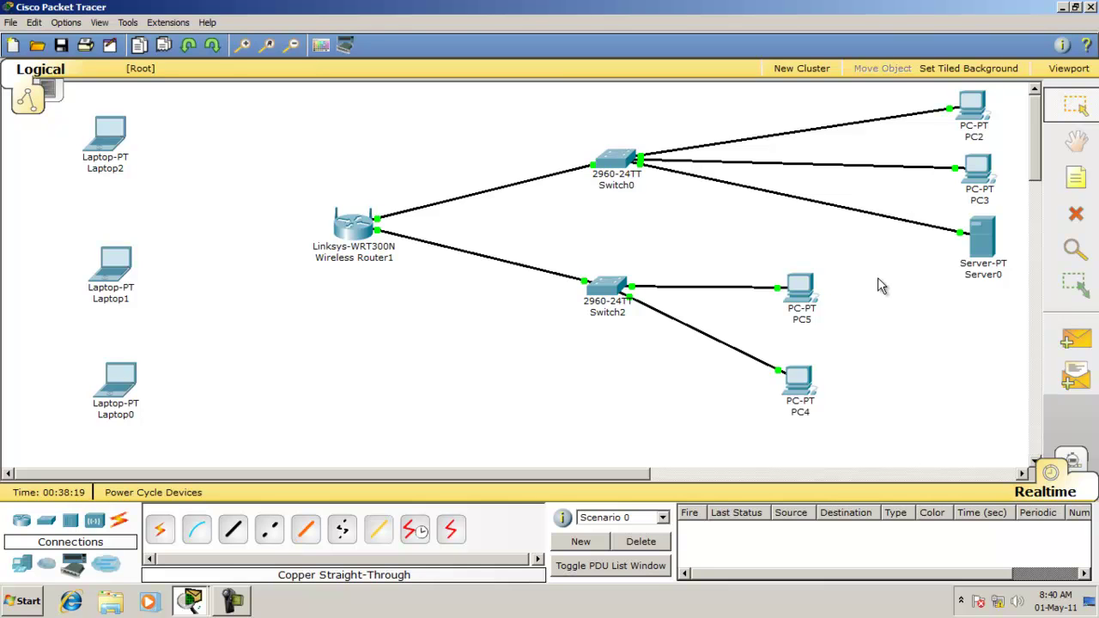
- Renew PC4's DHCP lease to get 192.168.0.2, mask 255.255.255.0, gateway 192.168.0.1
left_click(799, 388)
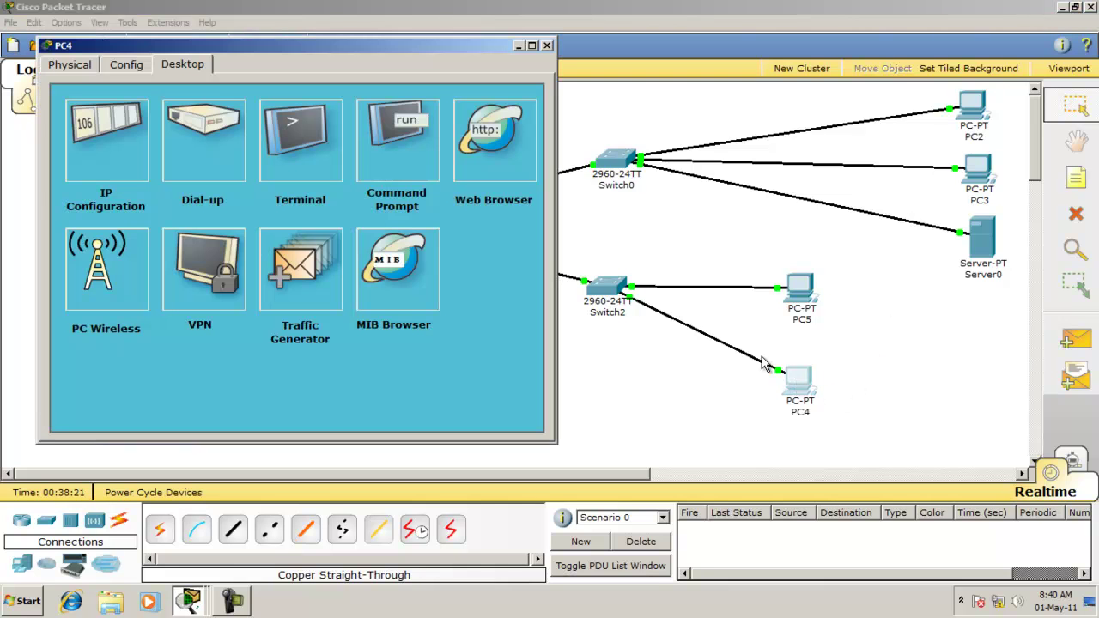
left_click(104, 148)
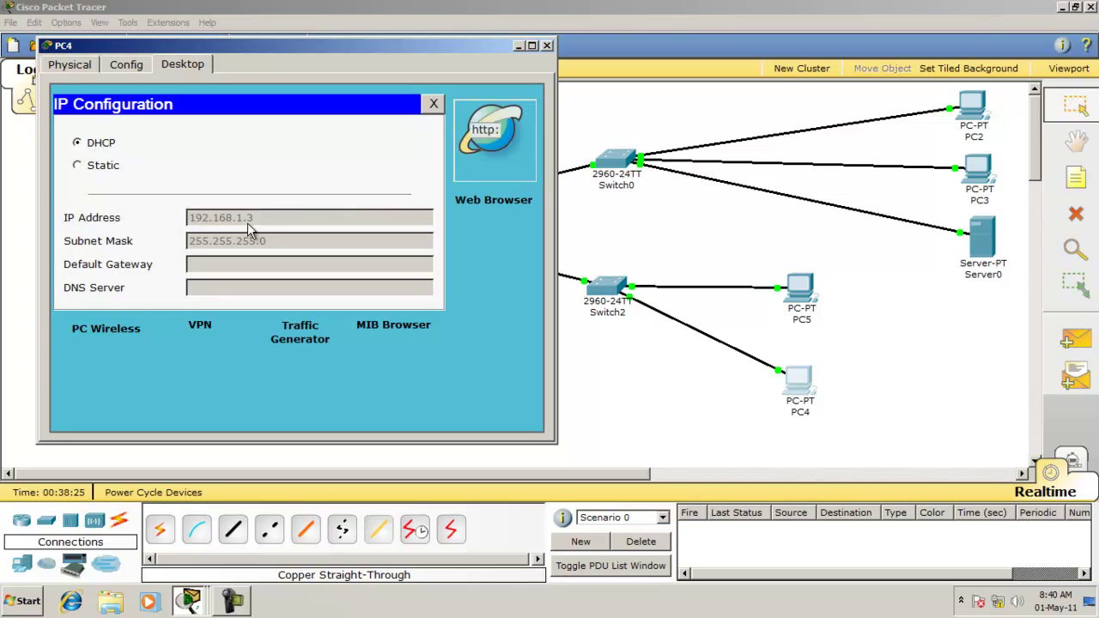
left_click(88, 165)
left_click(89, 143)
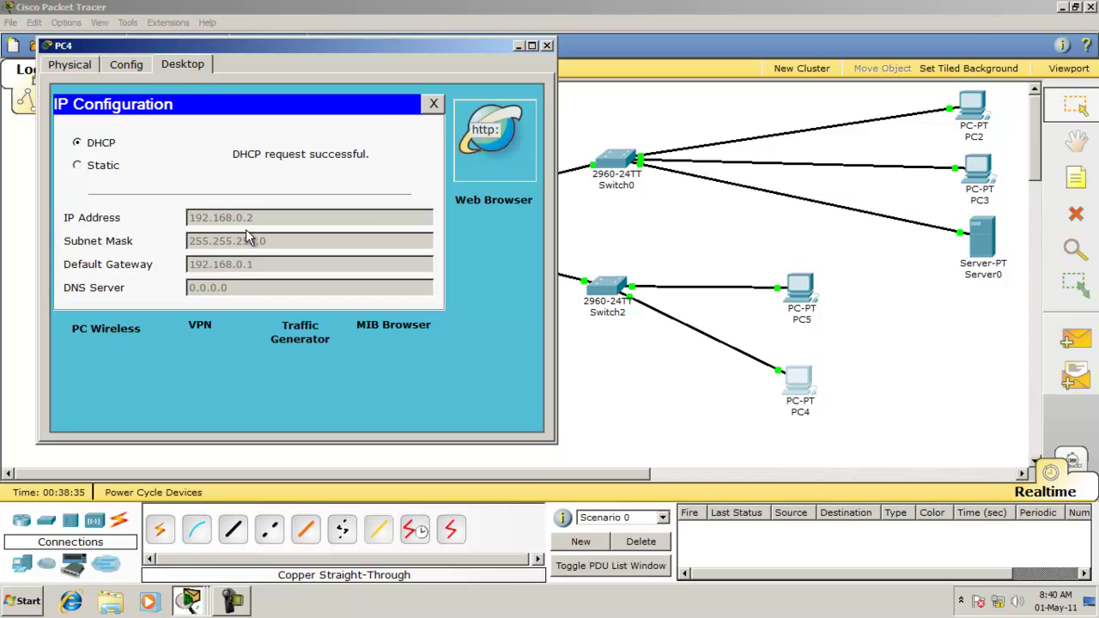
left_click(547, 45)
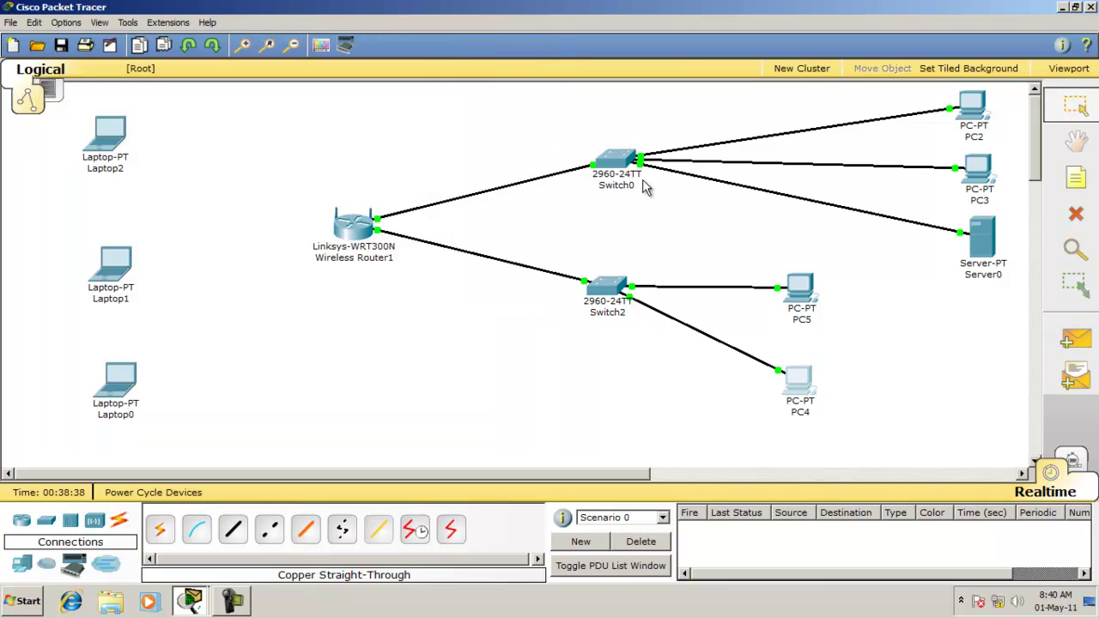
- Set Server0's static IP to 192.168.0.5 with default gateway 192.168.0.1
left_click(987, 235)
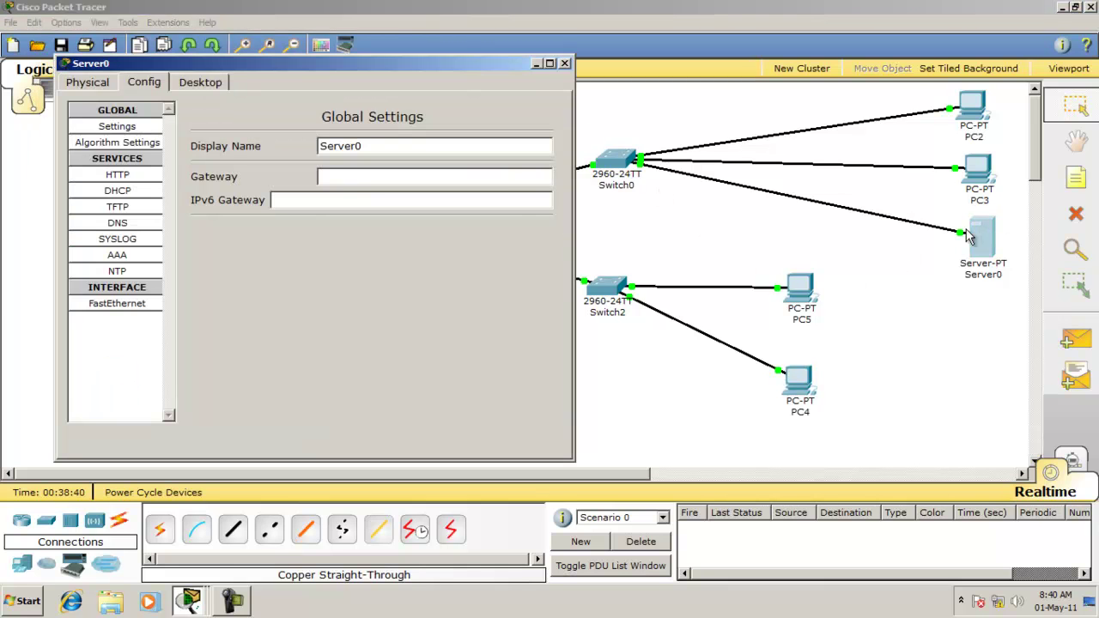
left_click(200, 83)
left_click(124, 170)
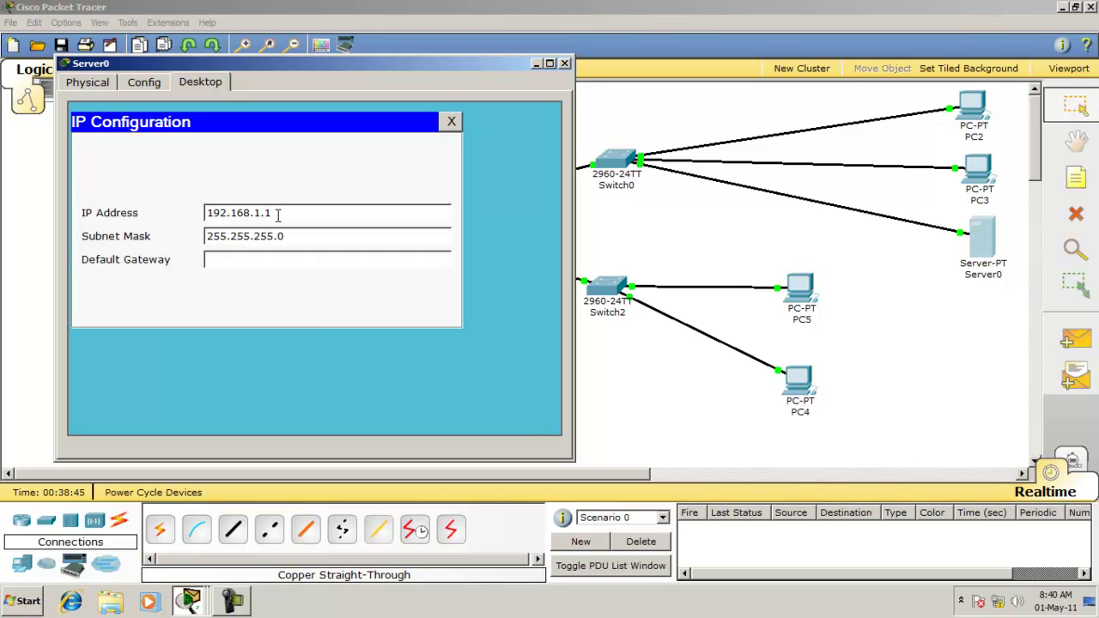
key("BackSpace")
left_click(241, 264)
type("192.168.0.1")
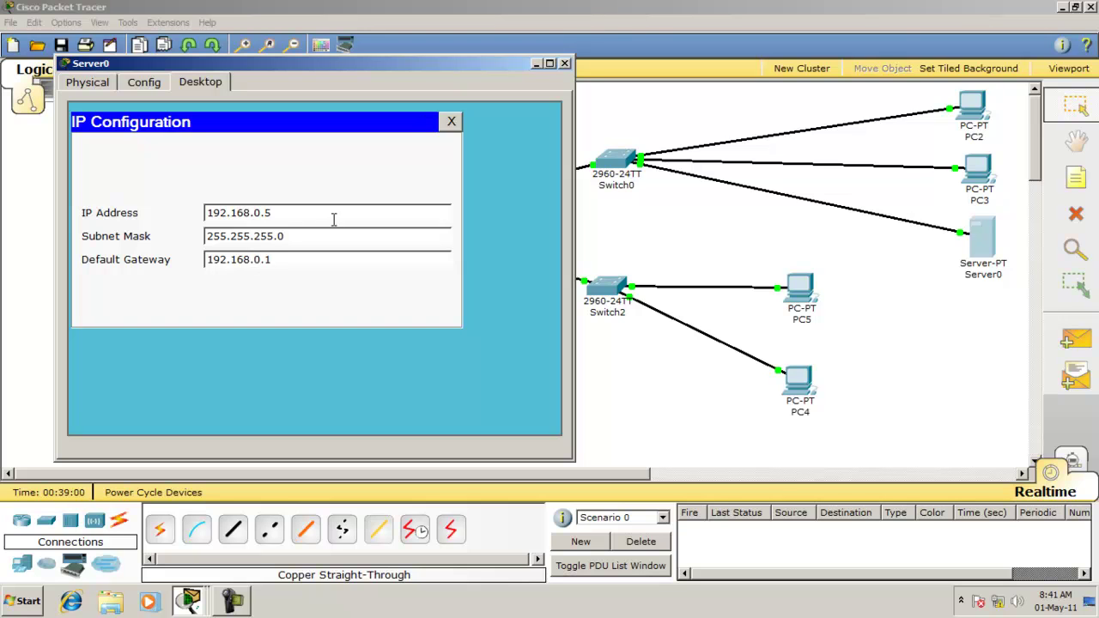
left_click(451, 121)
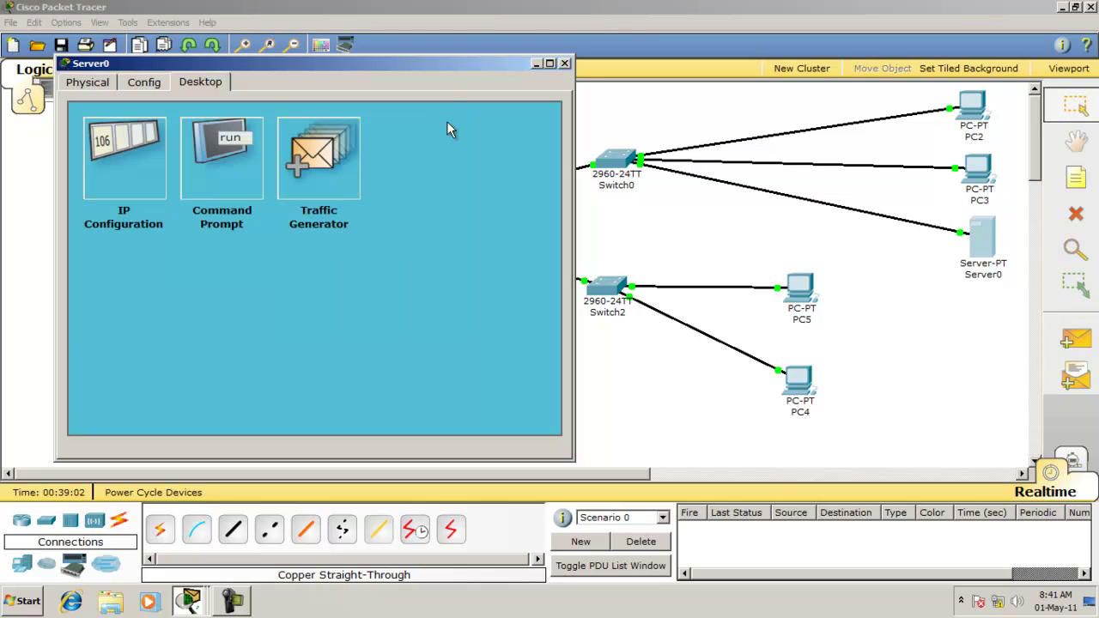
left_click(564, 63)
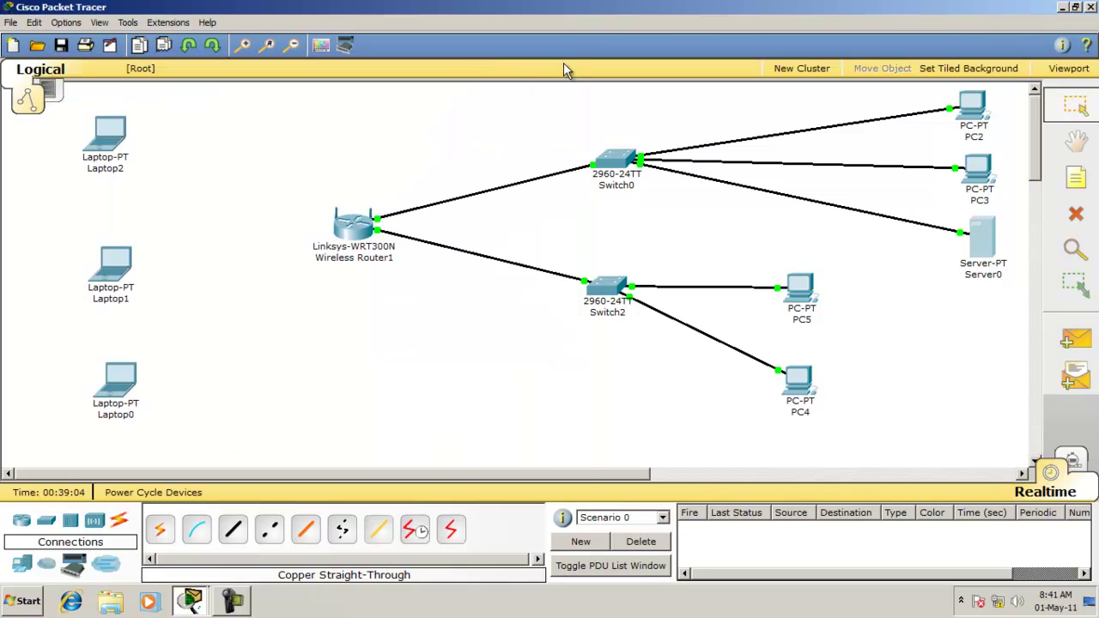
- Switch PC5 to DHCP so it obtains 192.168.0.3 with gateway 192.168.0.1
left_click(799, 293)
left_click(220, 98)
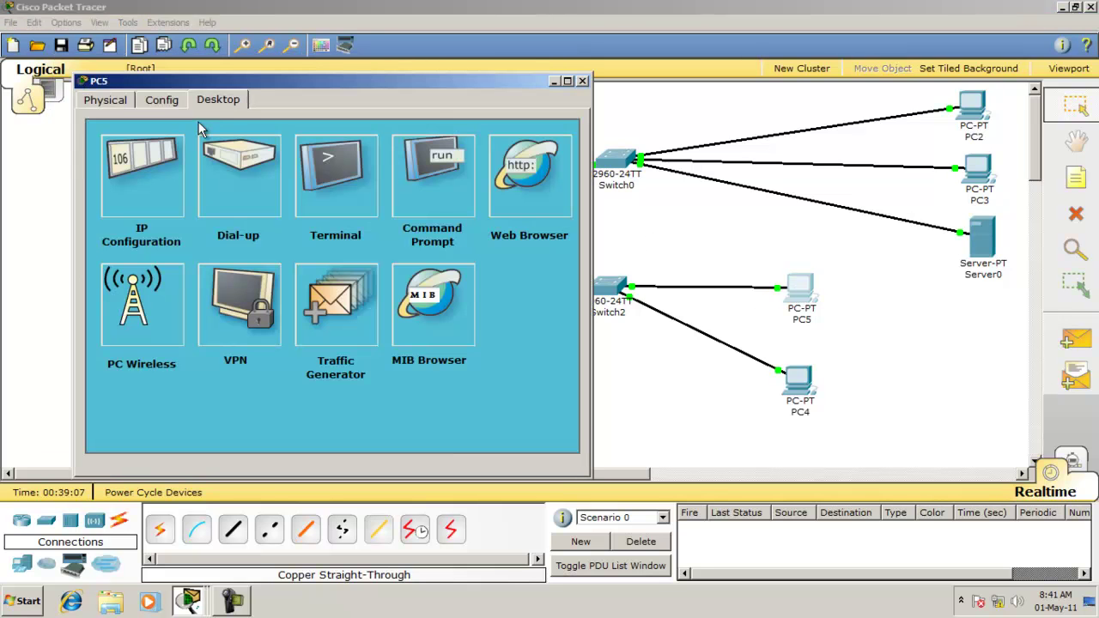
left_click(167, 165)
left_click(129, 179)
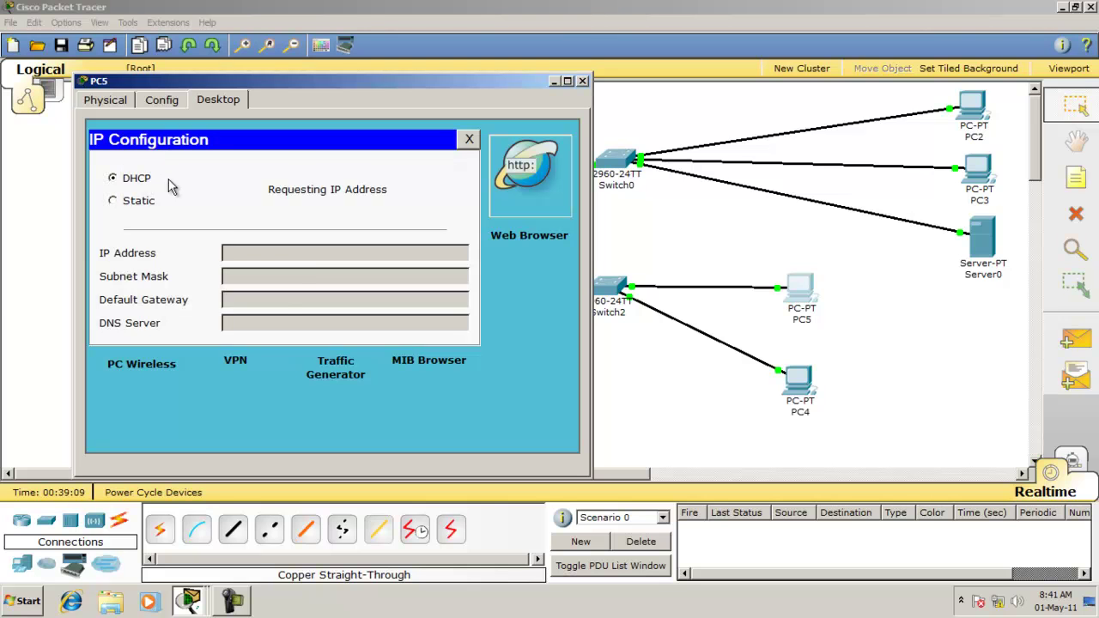
left_click(582, 81)
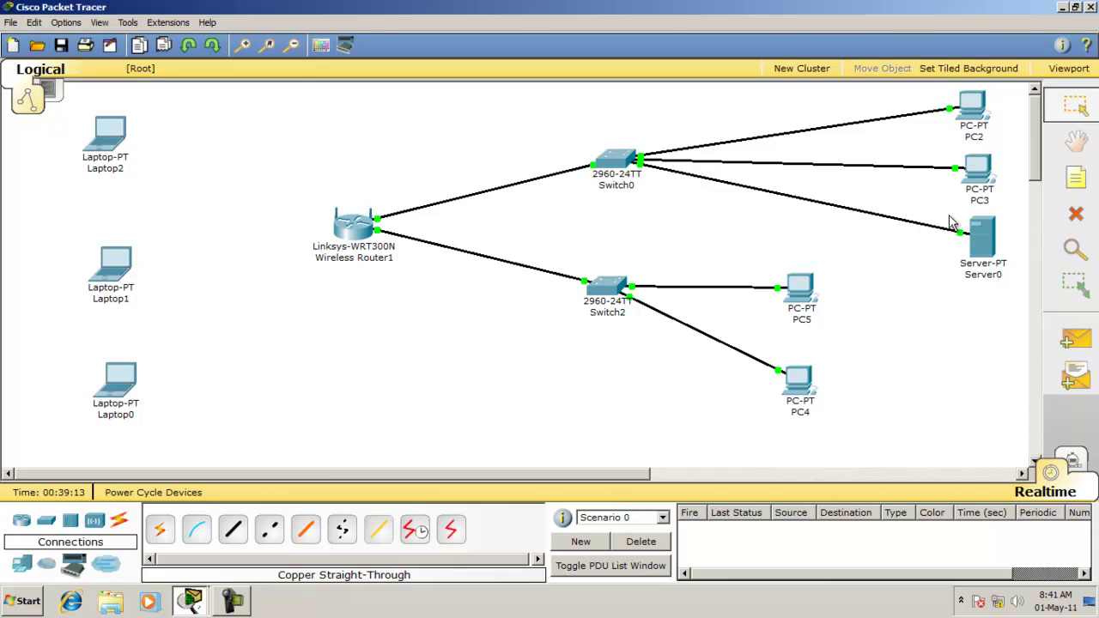
- Renew PC3's DHCP address by toggling Static then DHCP, obtaining 192.168.0.4
left_click(978, 172)
left_click(172, 199)
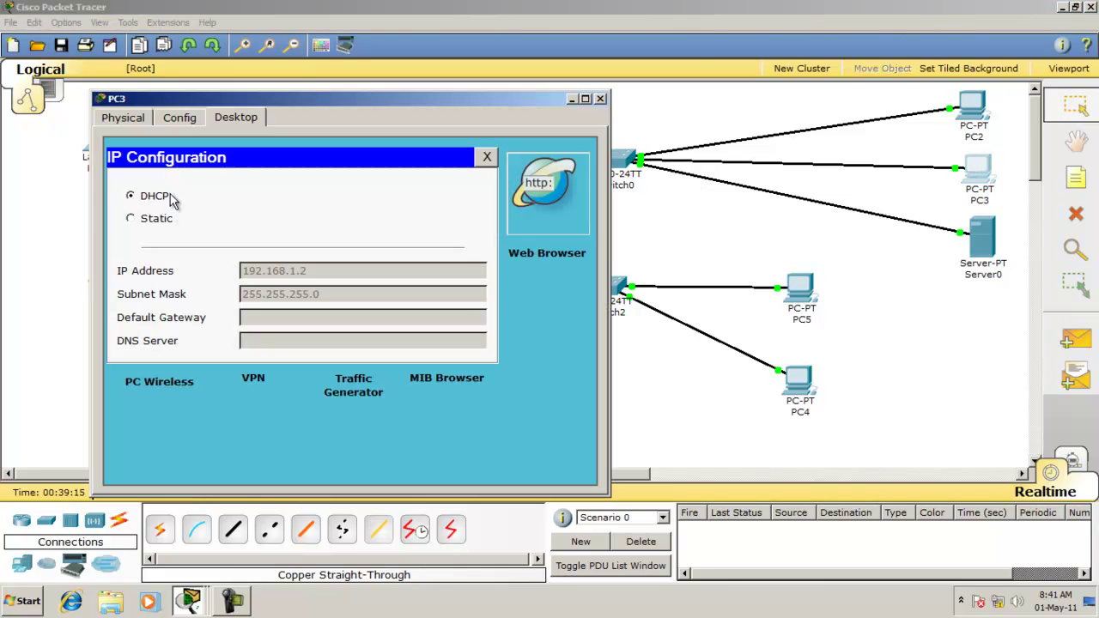
left_click(162, 220)
left_click(157, 198)
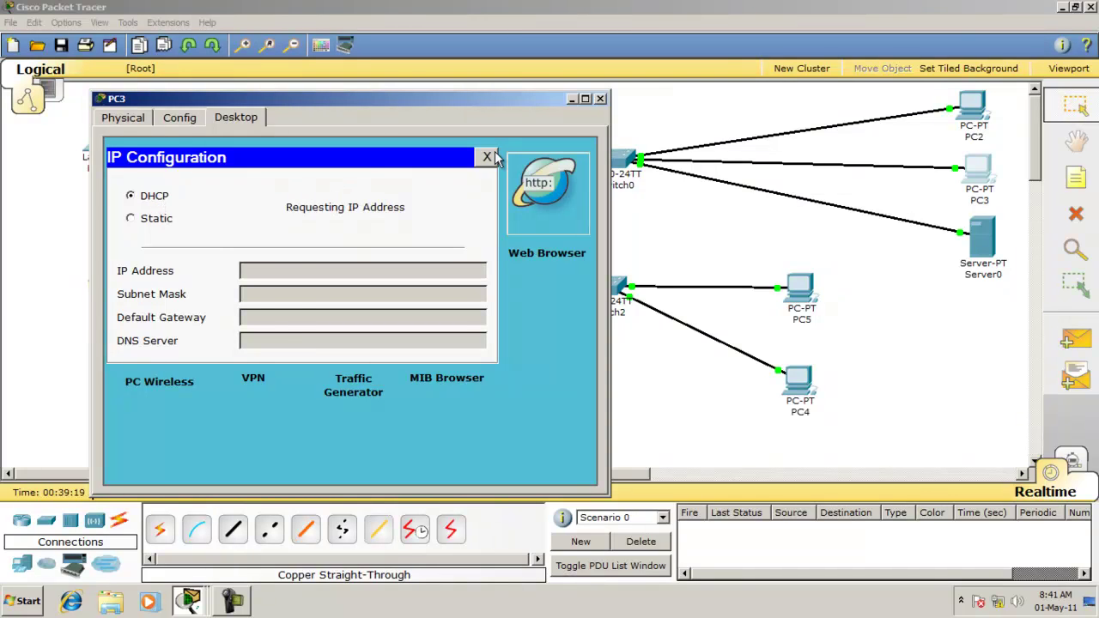
left_click(601, 100)
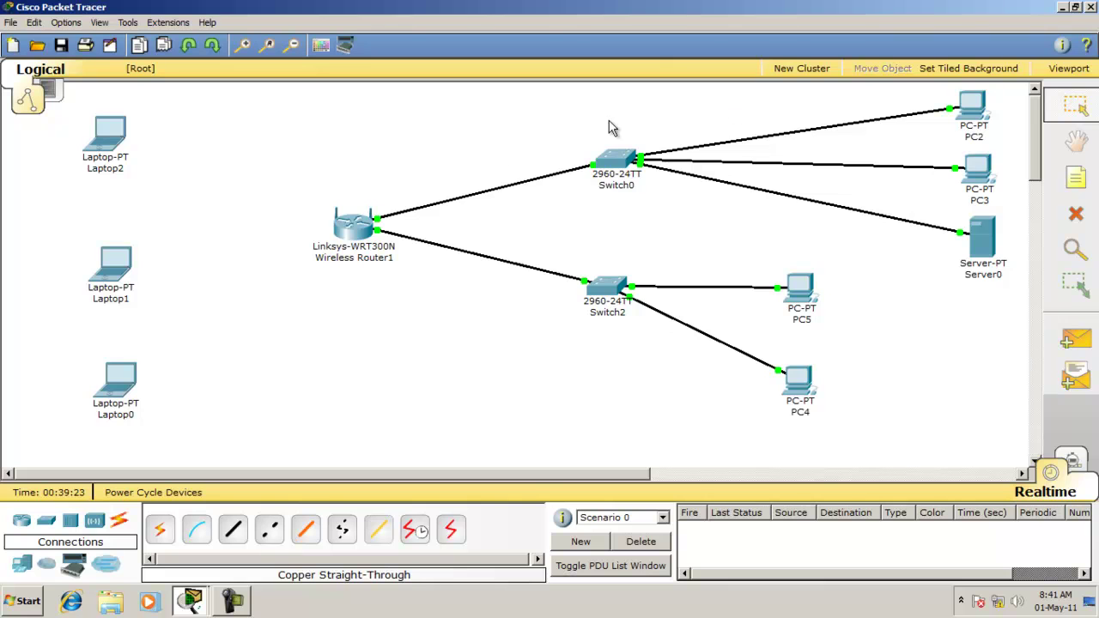
- Scan for wireless networks in range from Laptop0's PC Wireless client
left_click(127, 379)
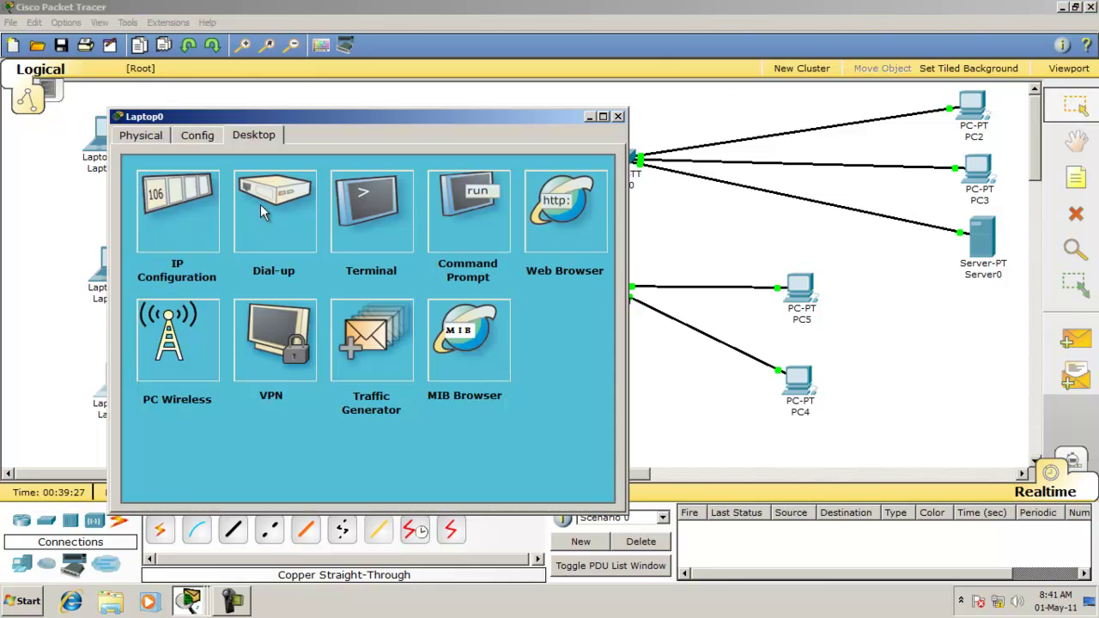
left_click(174, 337)
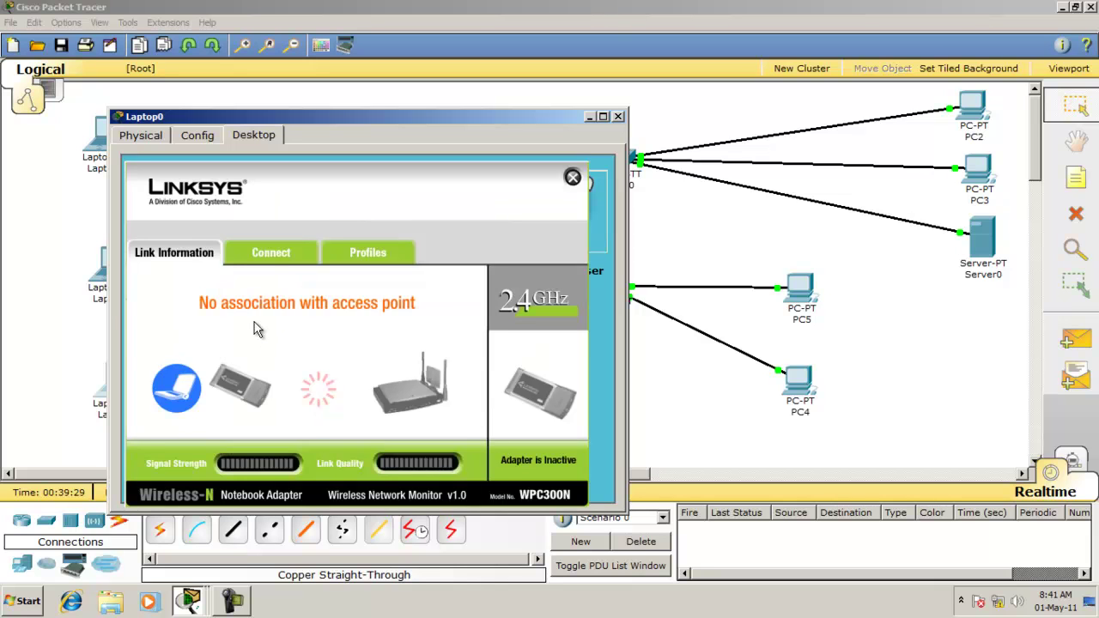
left_click(276, 251)
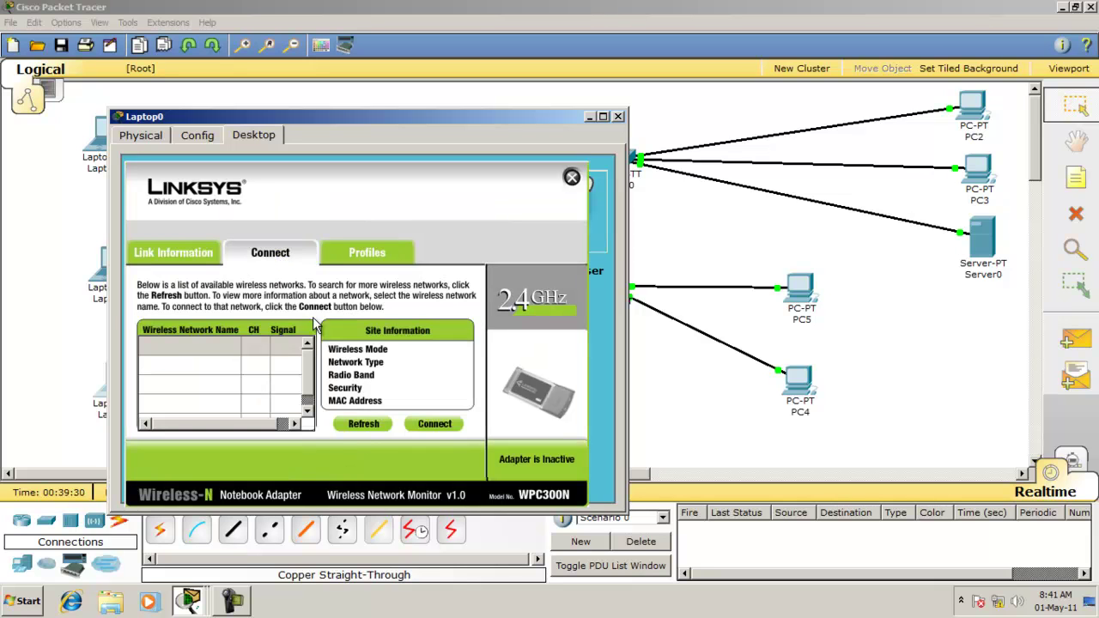
left_click(363, 422)
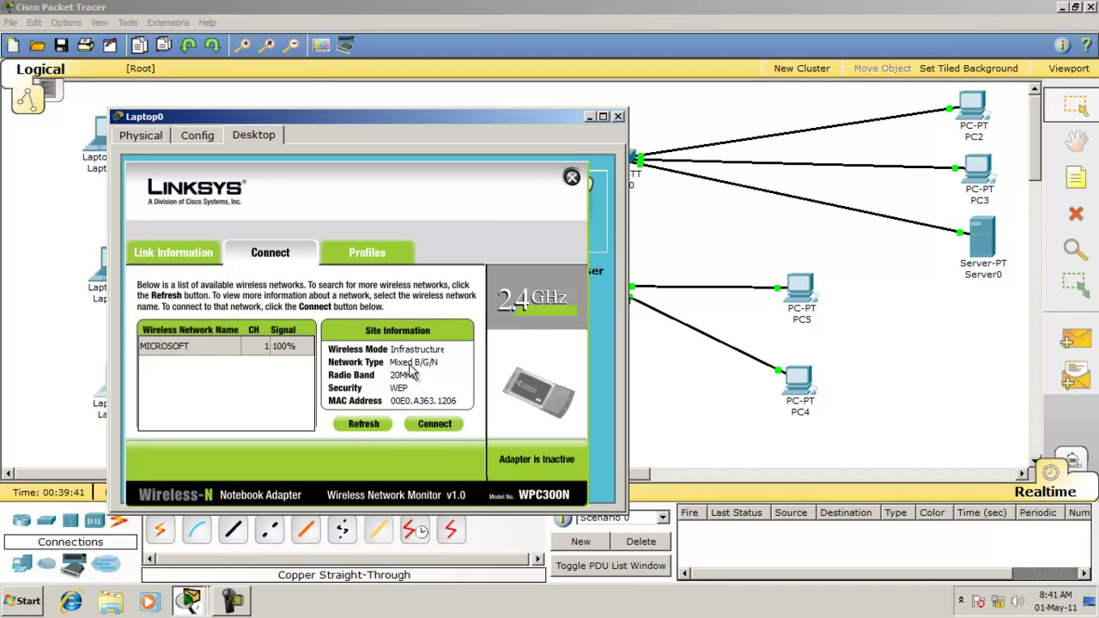
- Connect Laptop0 to the MICROSOFT network by entering its 64-bit WEP key
left_click(434, 424)
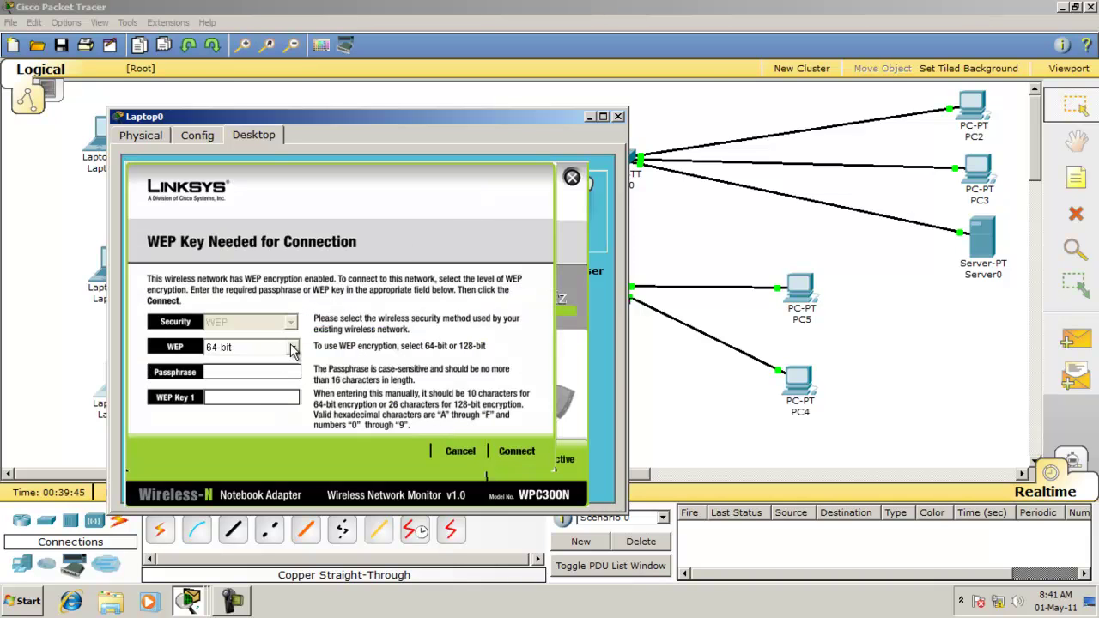
left_click(256, 402)
type("1234567891")
left_click(519, 454)
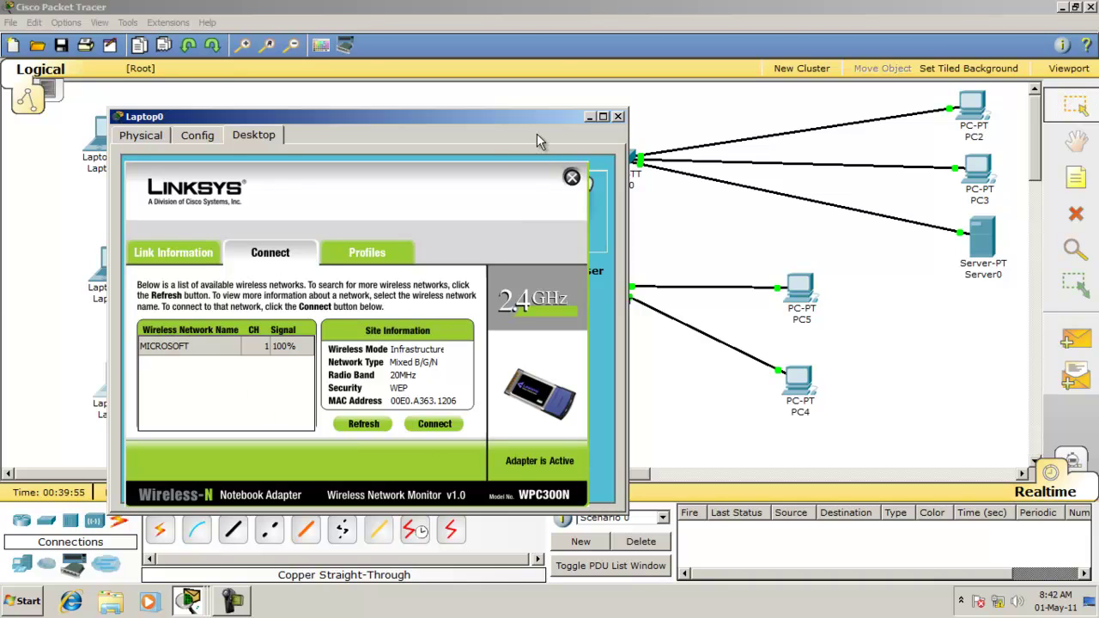
left_click_drag(518, 117, 504, 164)
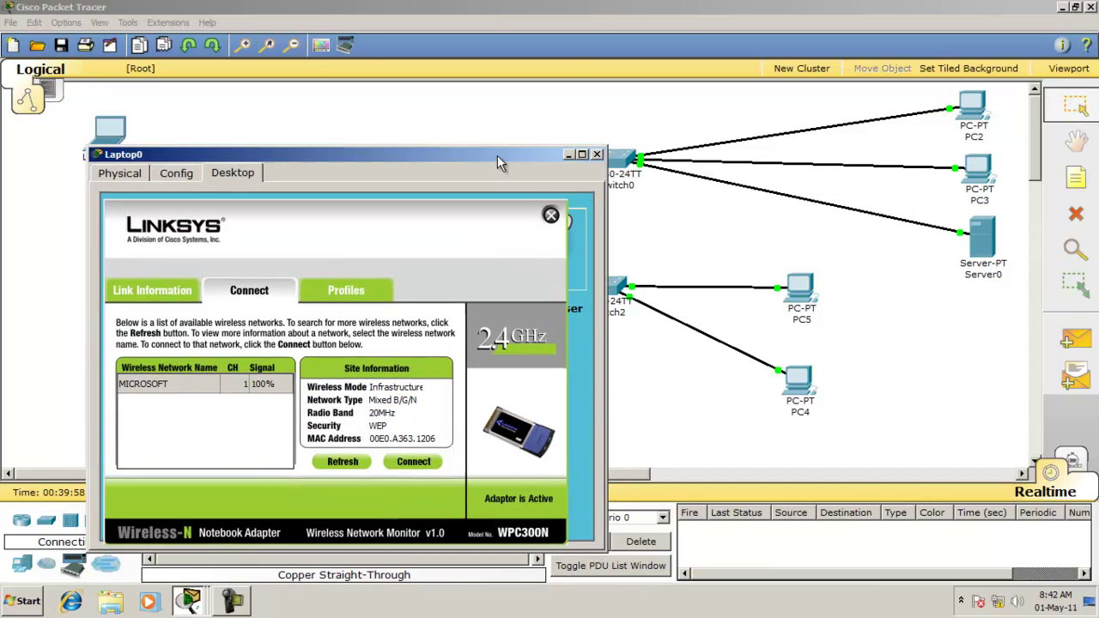
left_click(604, 164)
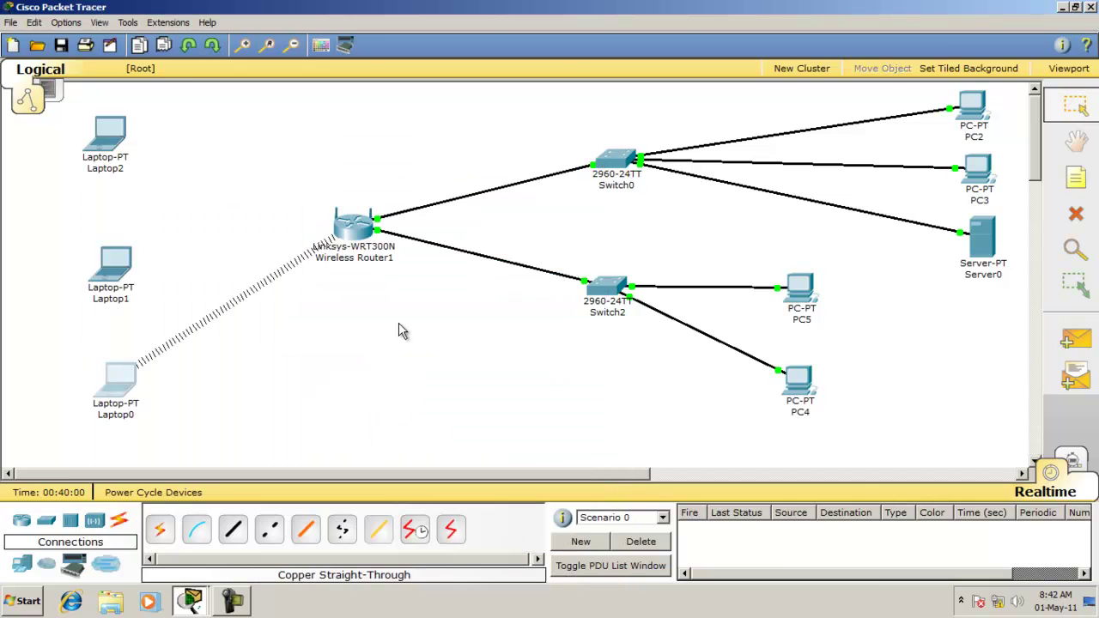
- Check PC4's IP configuration to confirm its address 192.168.0.2
left_click(799, 385)
left_click(191, 264)
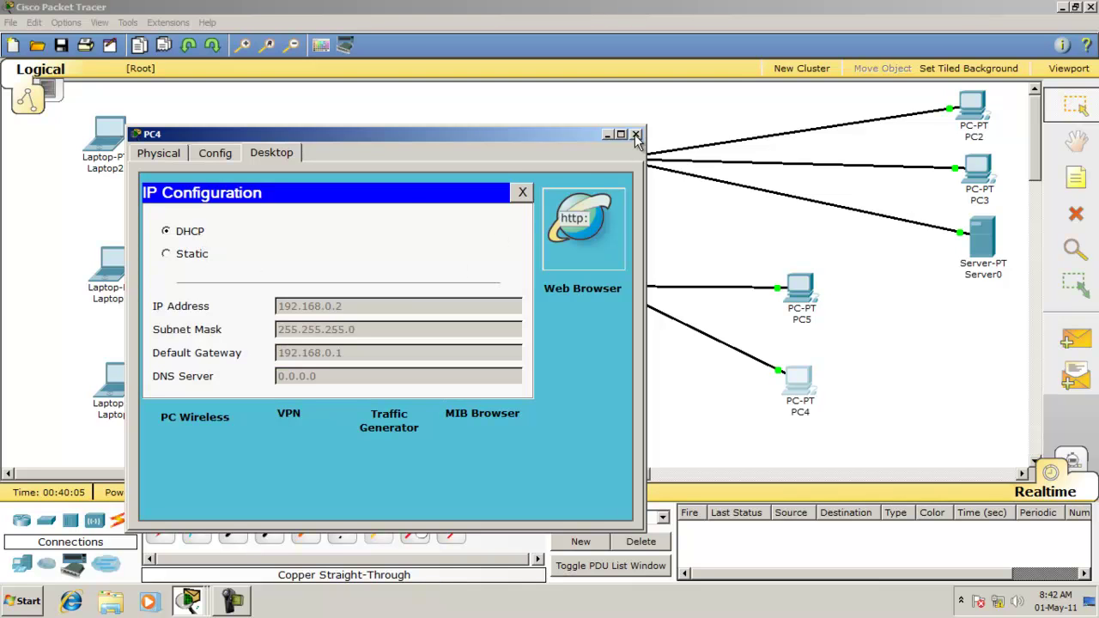
left_click(637, 136)
- Ping 192.168.0.2 from Laptop0's command prompt, receiving 4 of 4 replies
left_click(120, 387)
left_click(365, 148)
type("p")
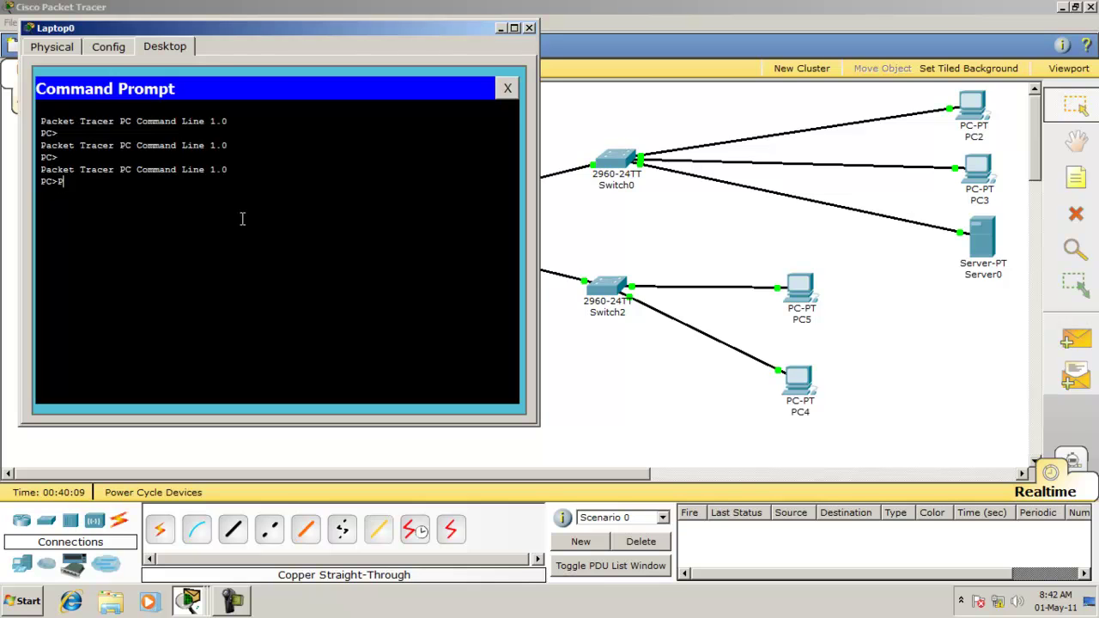
type("ING 192.168.0.2")
key("Return")
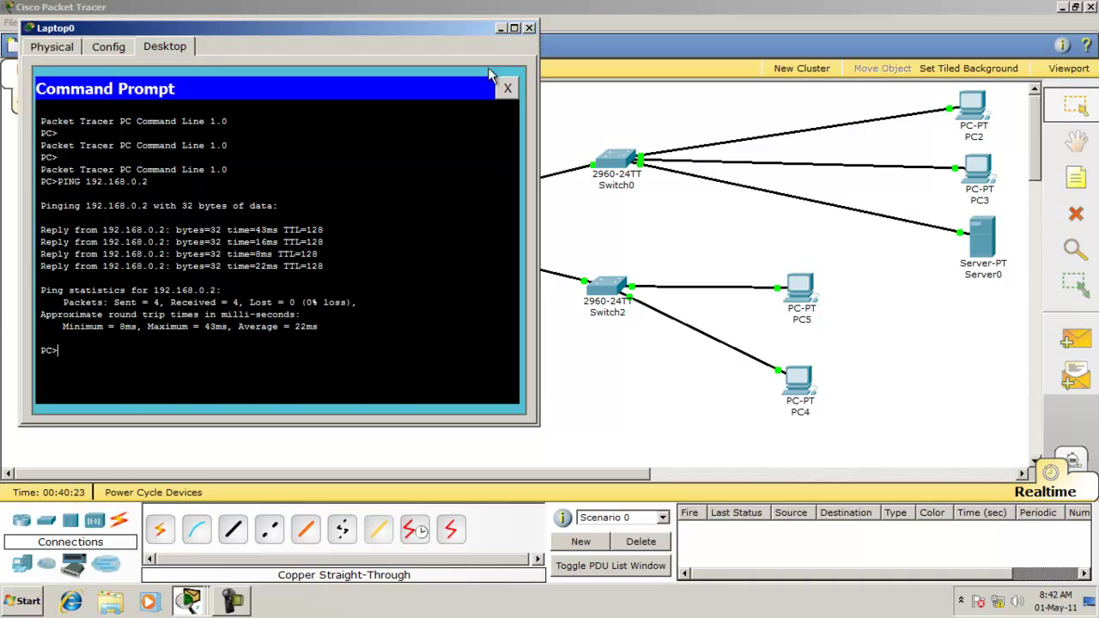
left_click(507, 87)
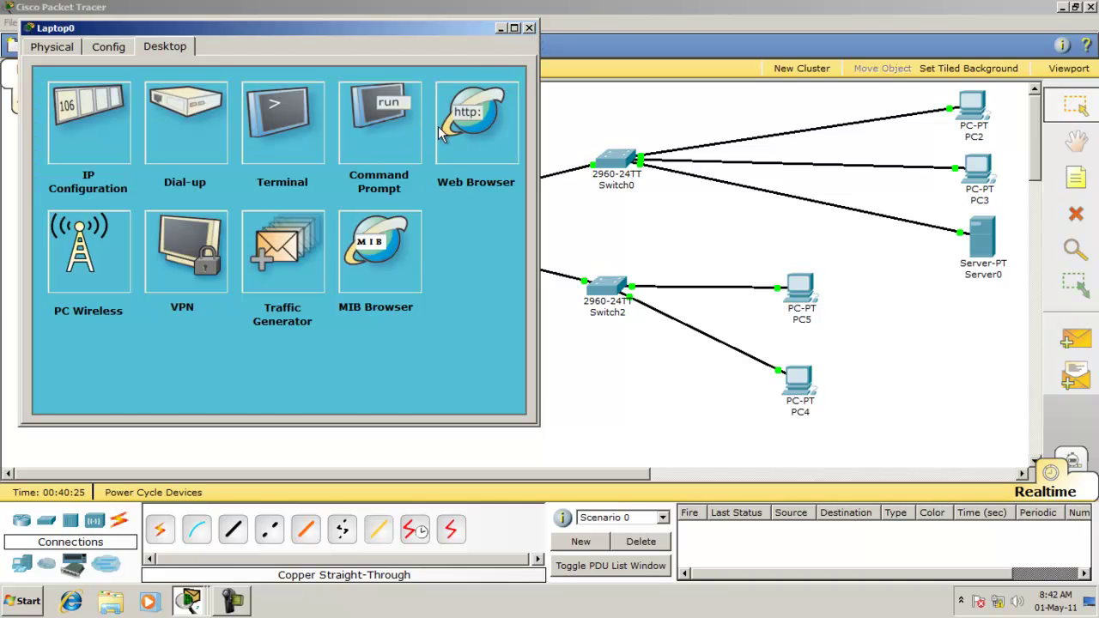
left_click(439, 127)
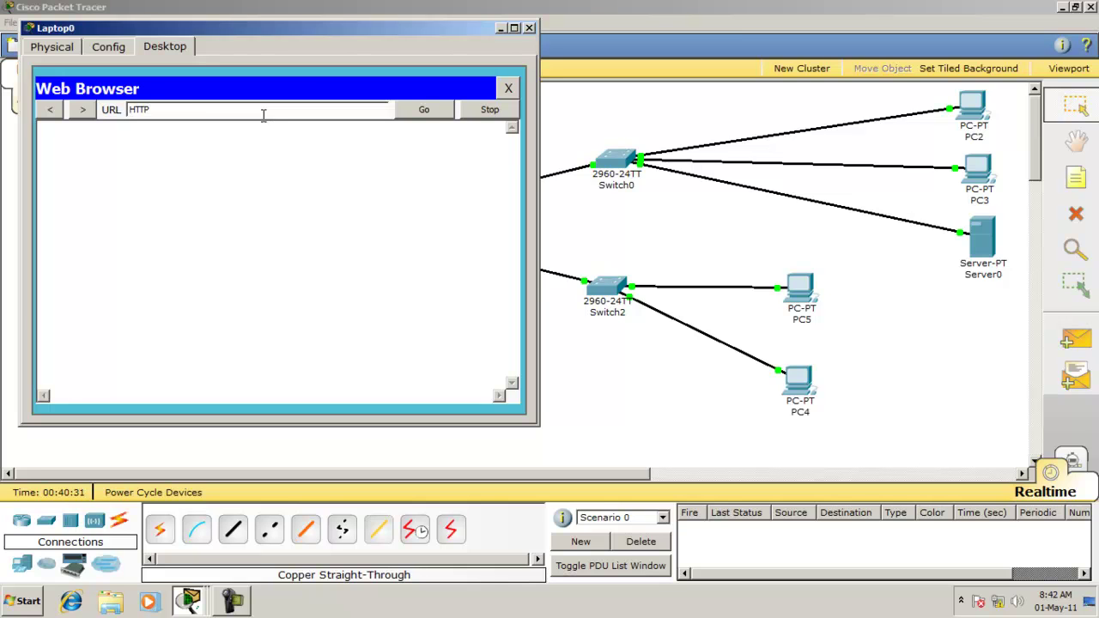
type("2.168.0.5")
key("Return")
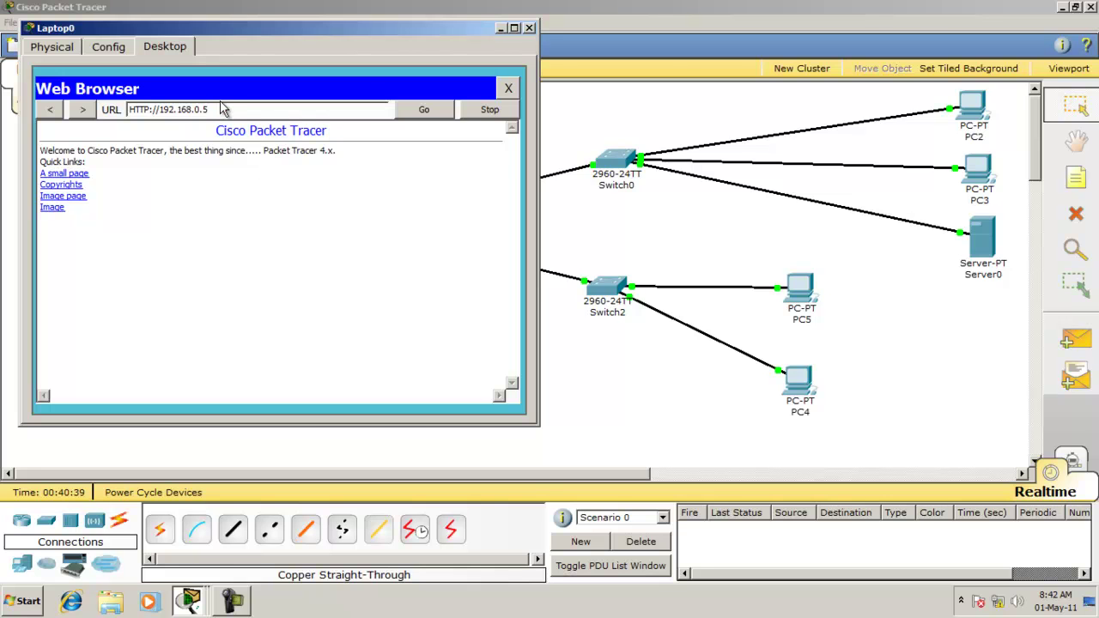
key("alt+F4")
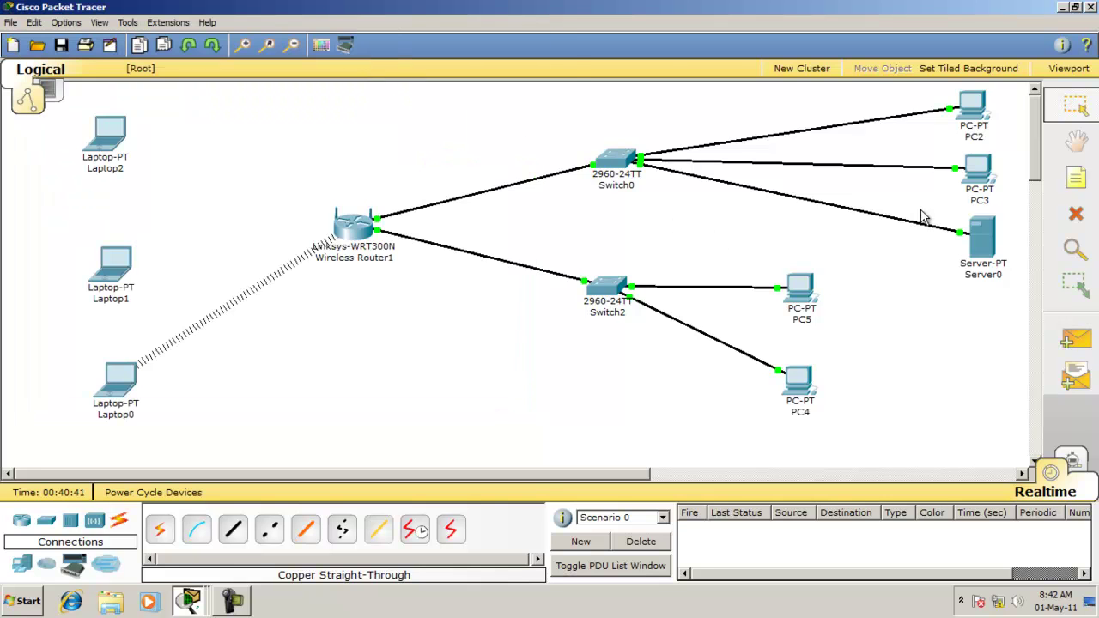
left_click(982, 233)
left_click(148, 153)
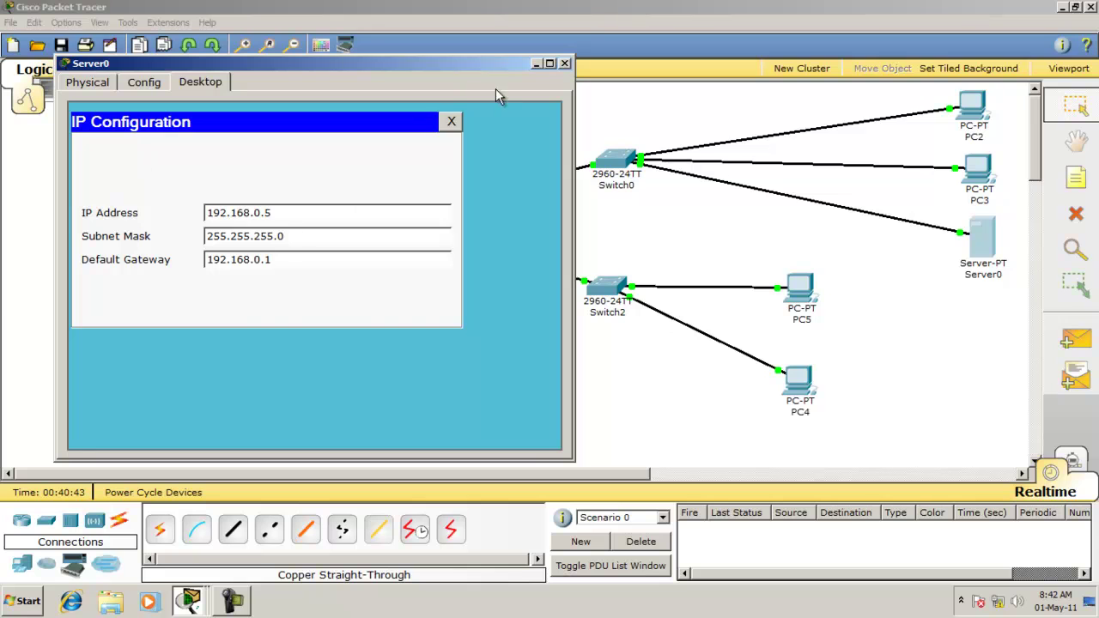
left_click(452, 121)
left_click(565, 63)
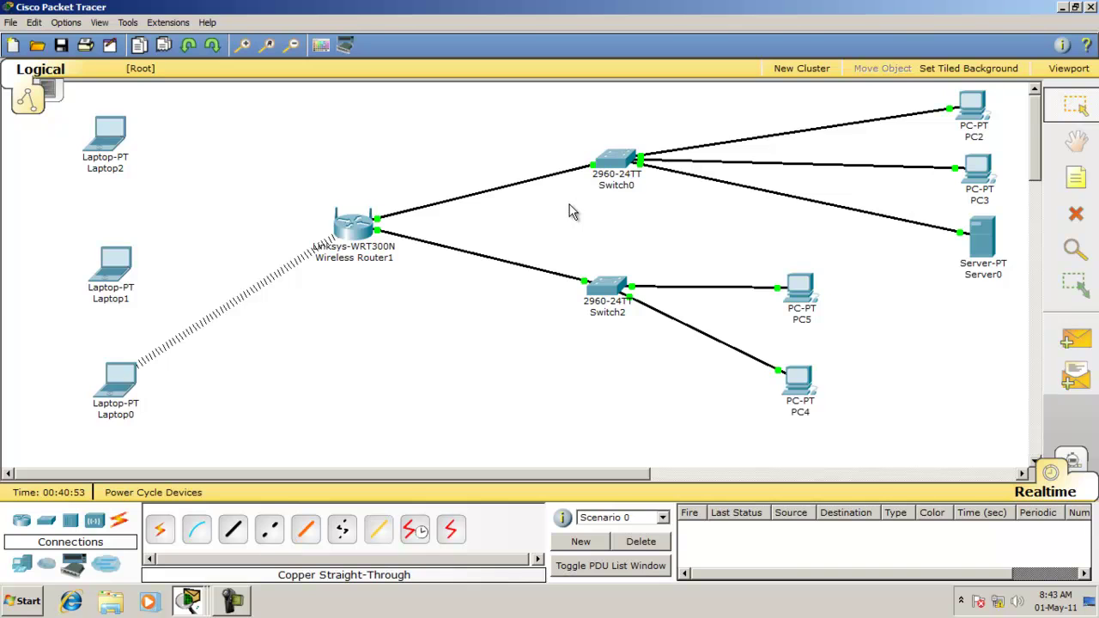
mouse_move(606, 294)
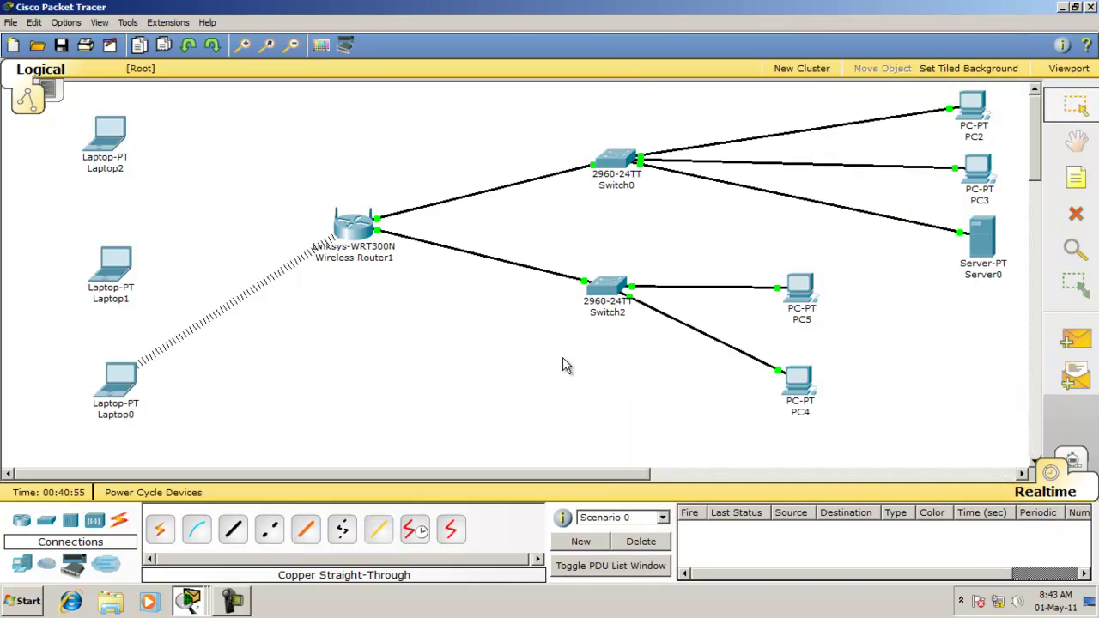